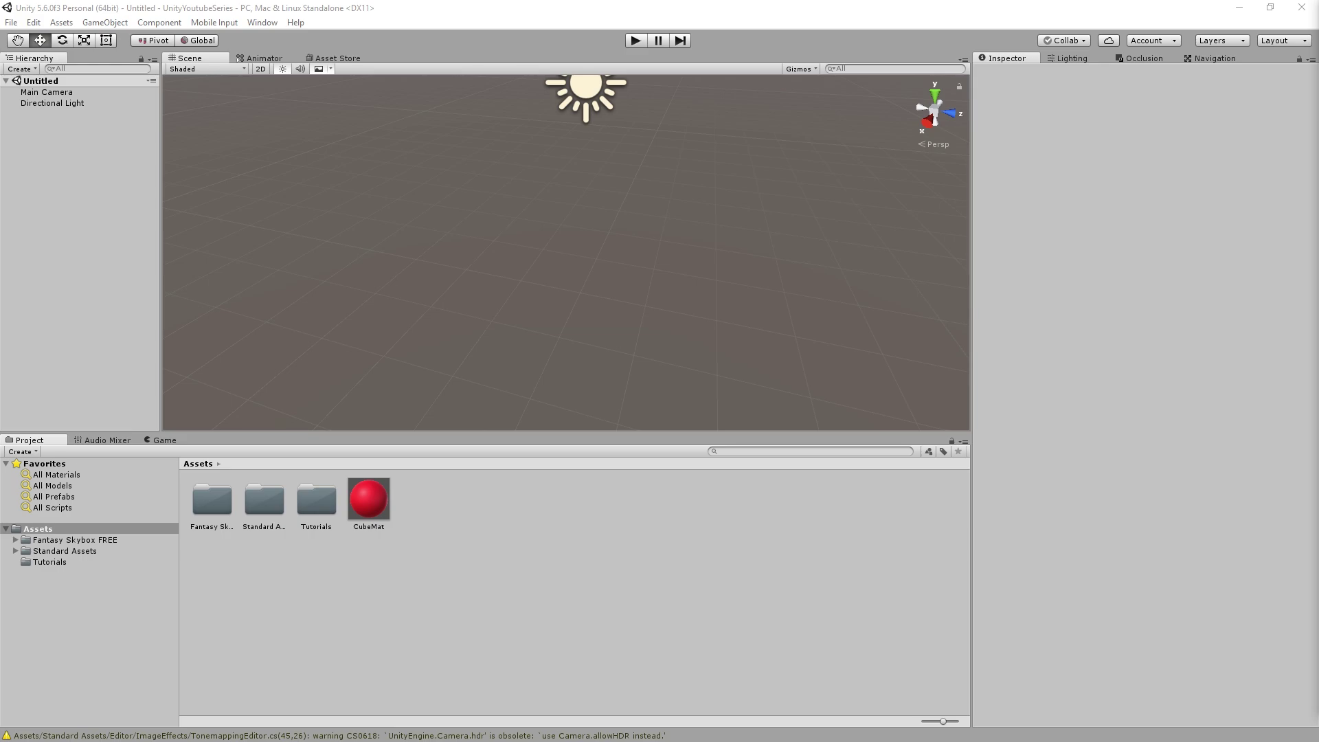
- Add a cube to the scene and set its X and Z scale to 10 to form a floor
{"action": "left_click", "coordinate": [104, 22]}
{"action": "mouse_move", "coordinate": [43, 67]}
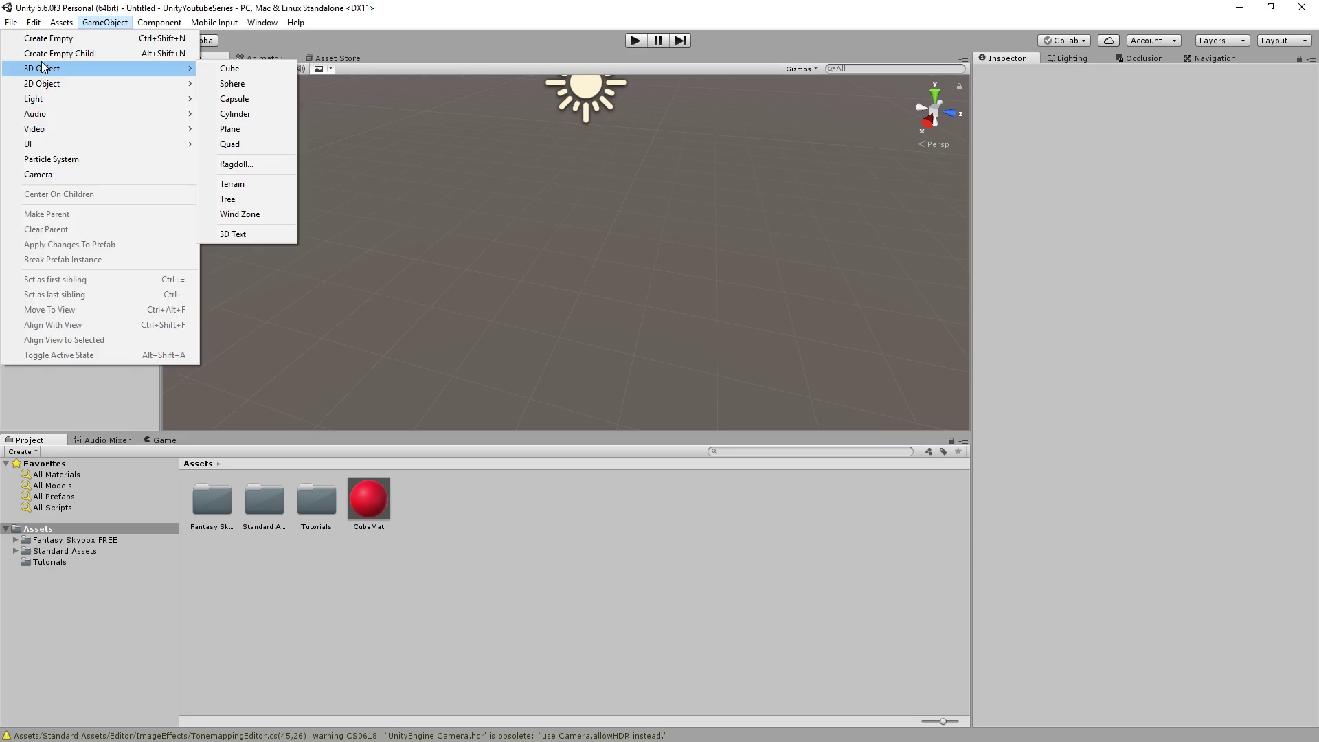
{"action": "left_click", "coordinate": [214, 68]}
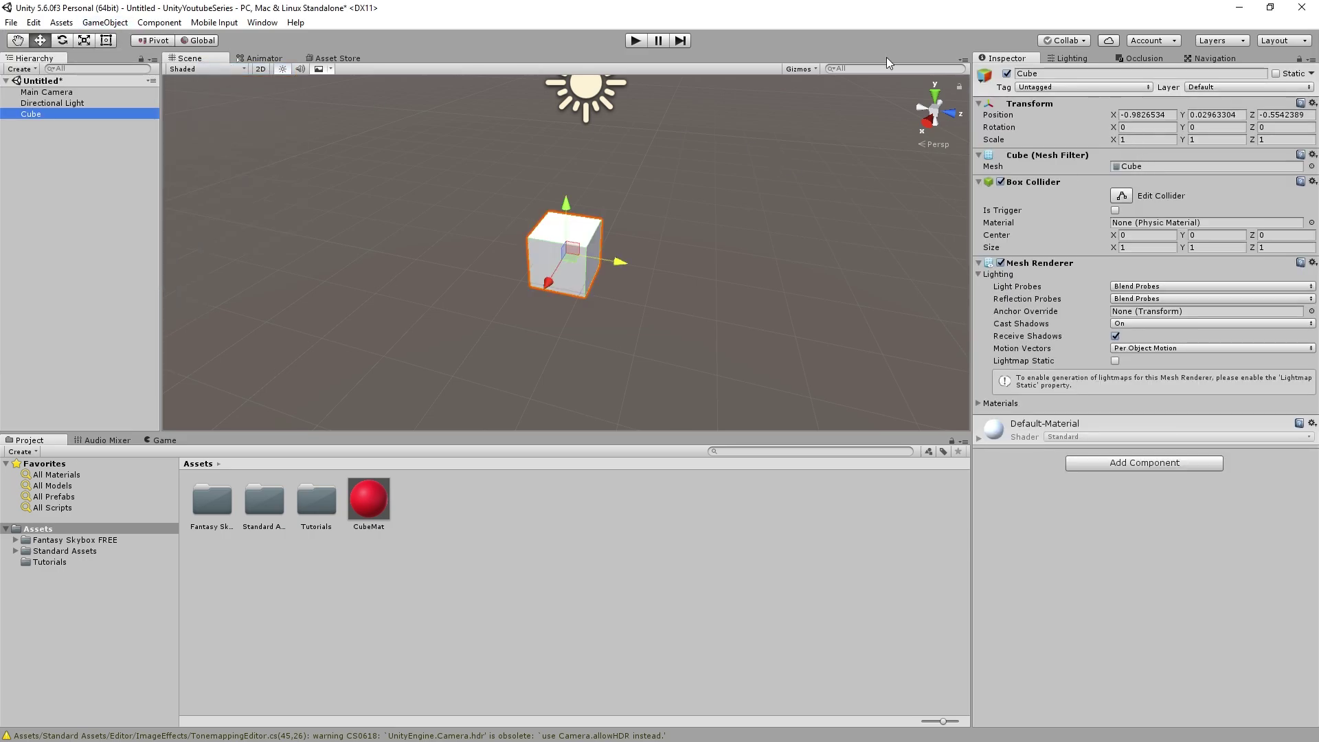
{"action": "left_click", "coordinate": [1122, 140]}
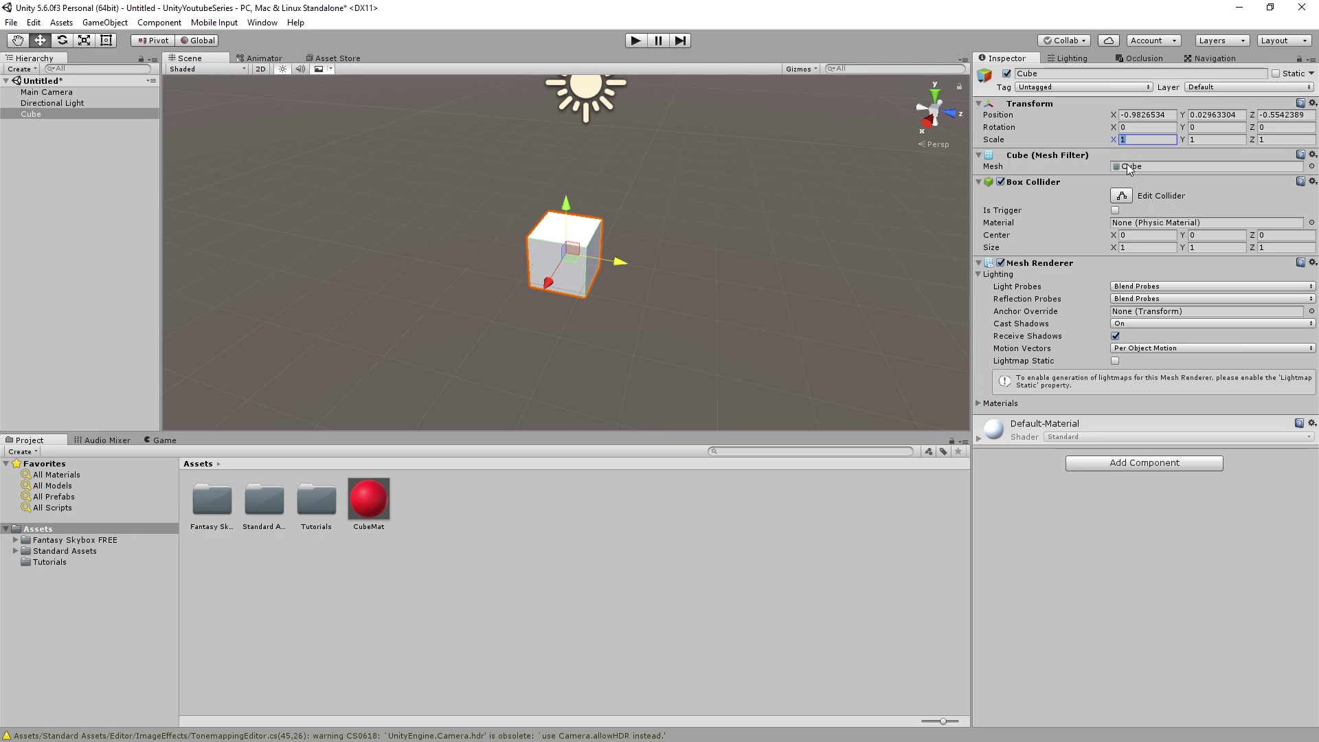
{"action": "type", "text": "10"}
{"action": "left_click", "coordinate": [1267, 140]}
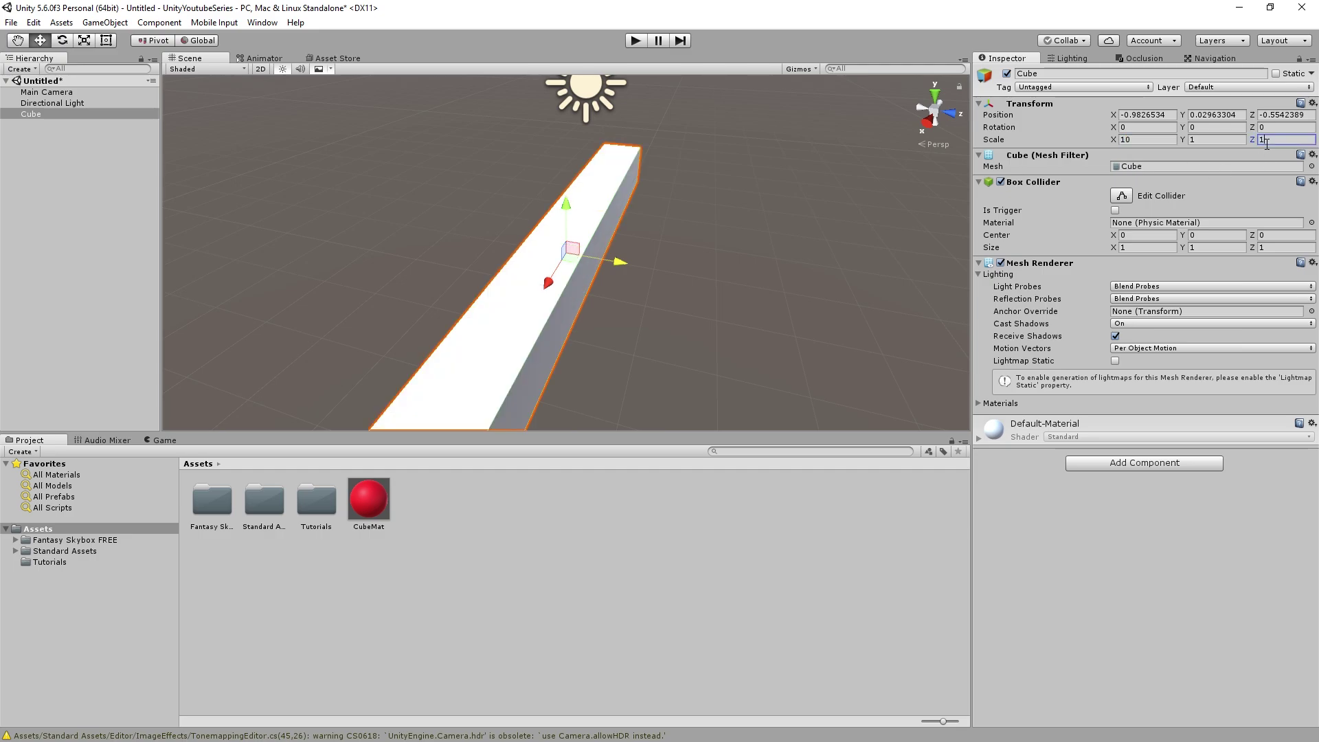
{"action": "type", "text": "0"}
{"action": "right_click_drag", "start_coordinate": [553, 247], "coordinate": [595, 235]}
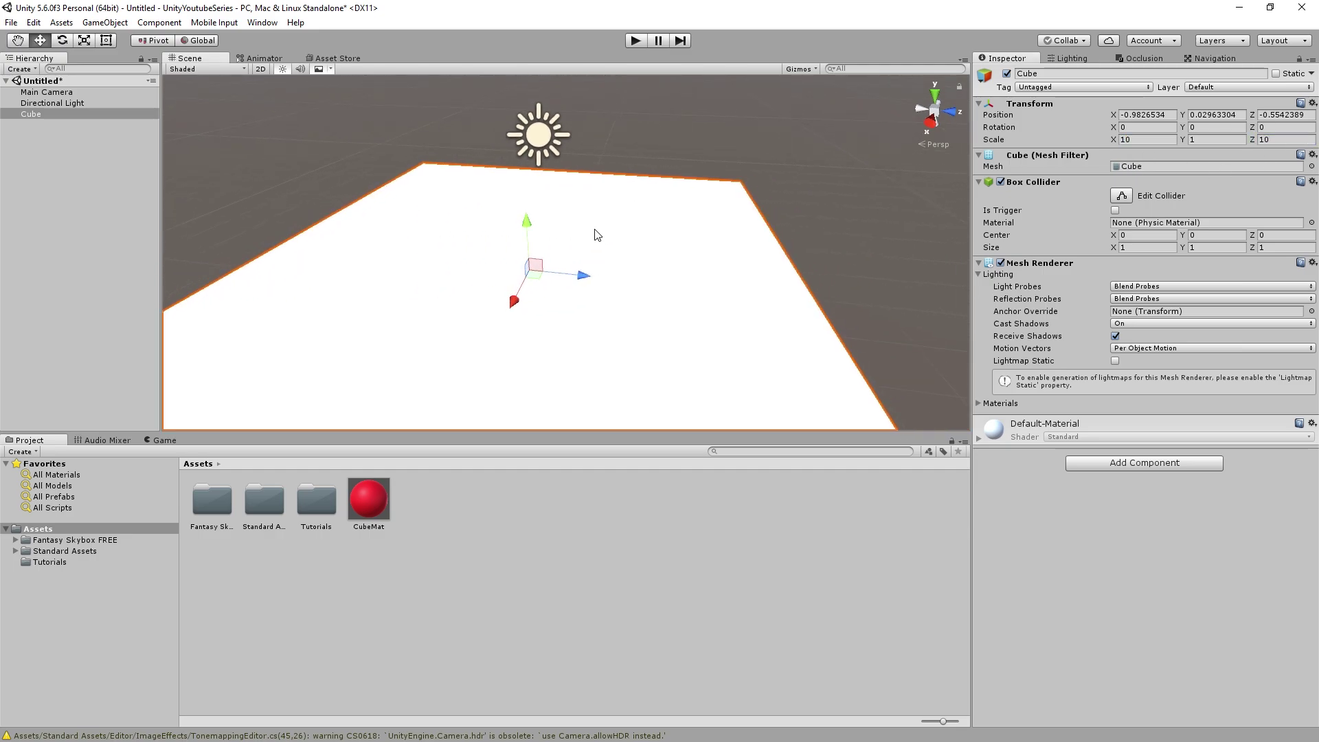
- Save the scene as CollectionSCENE in the project's Assets folder
{"action": "key", "text": "ctrl+s"}
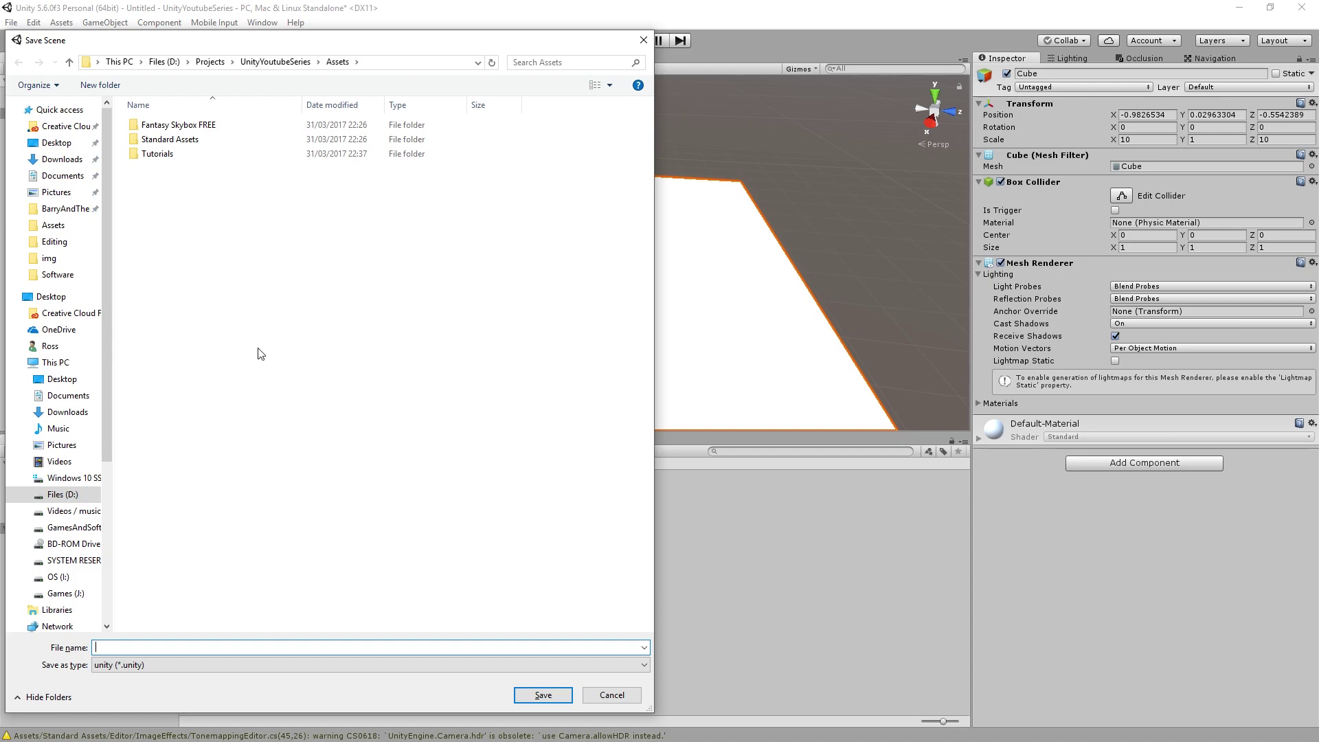
{"action": "type", "text": "CollectionSCENE"}
{"action": "key", "text": "Return"}
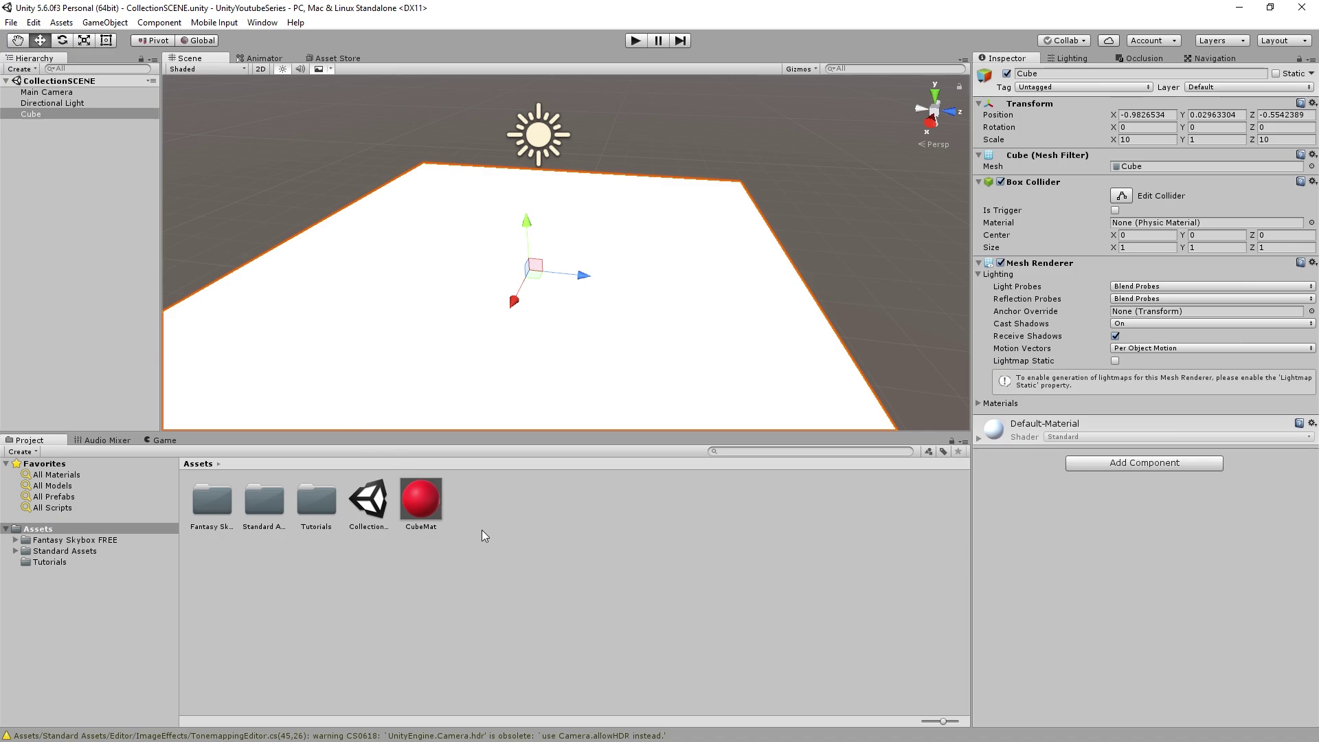
- Search the project assets for "first" and for "rig", and select the RigidBodyFPSController prefab
{"action": "middle_click_drag", "start_coordinate": [527, 306], "coordinate": [545, 273]}
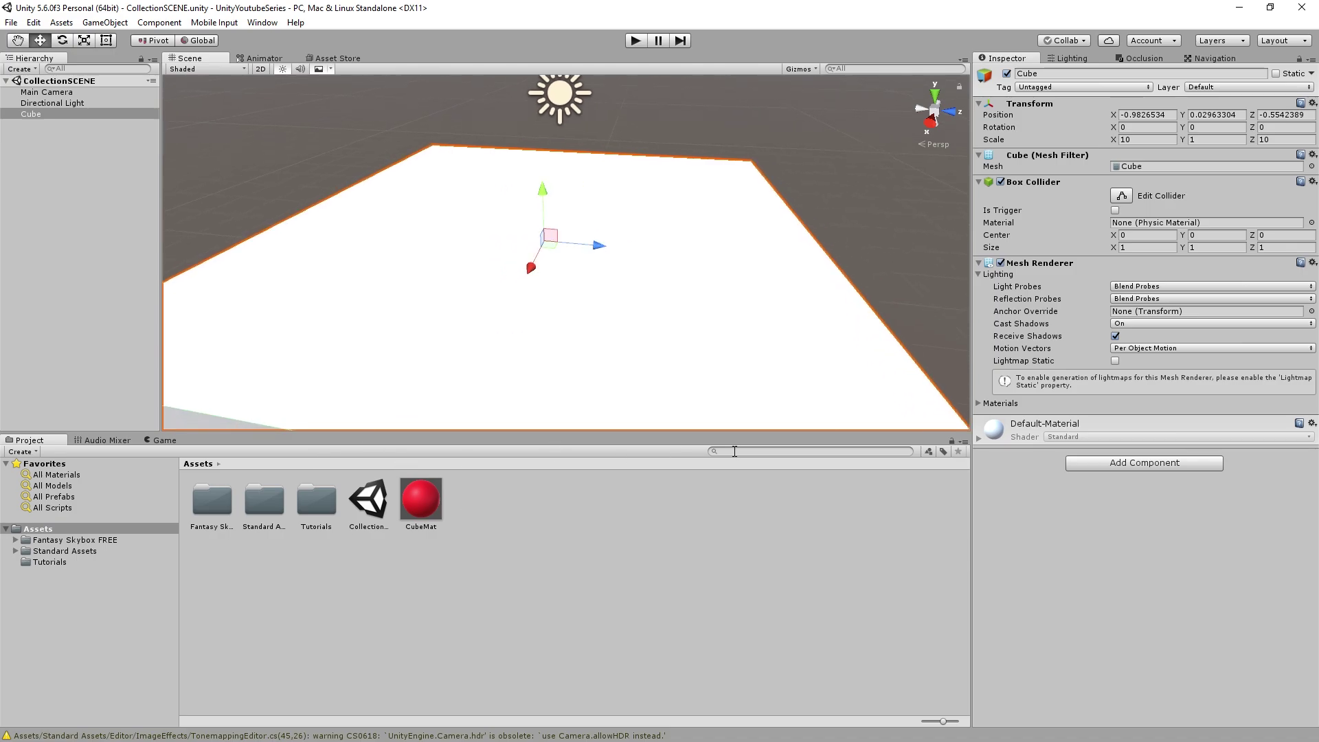
{"action": "type", "text": "first"}
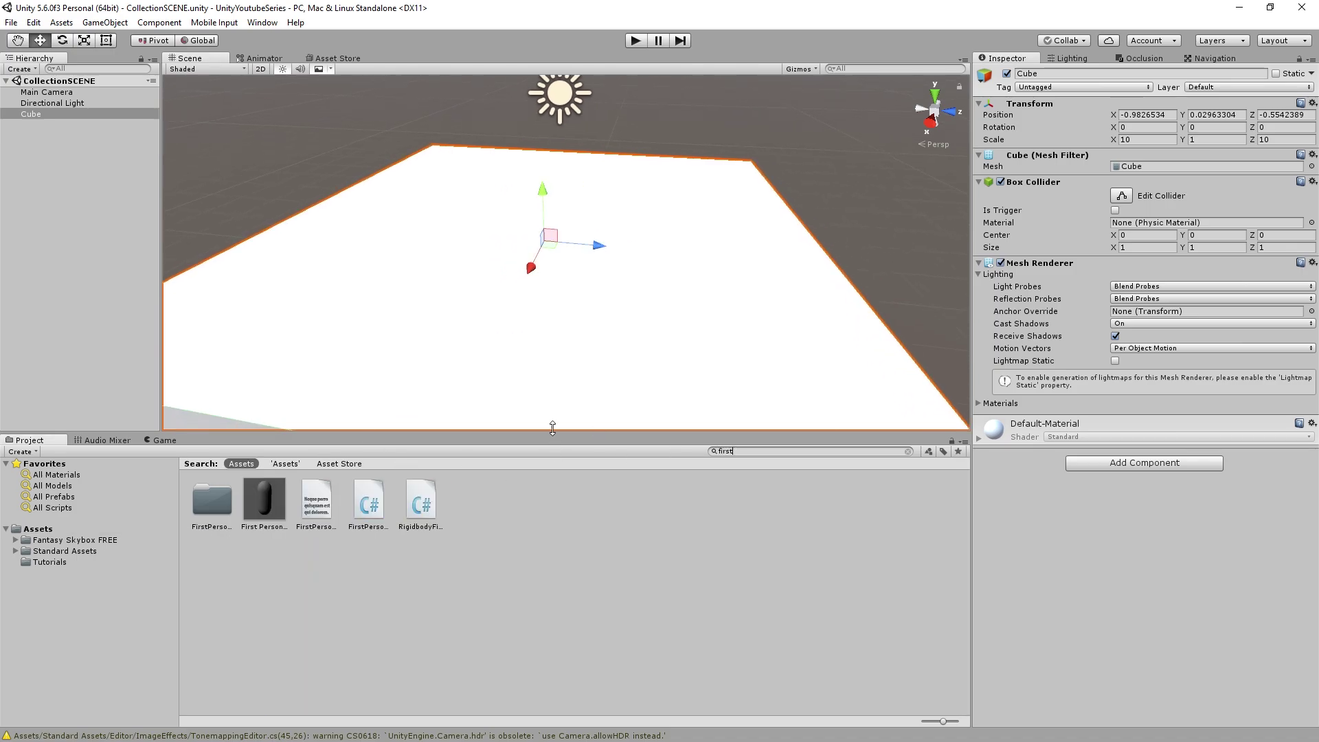
{"action": "left_click", "coordinate": [260, 501]}
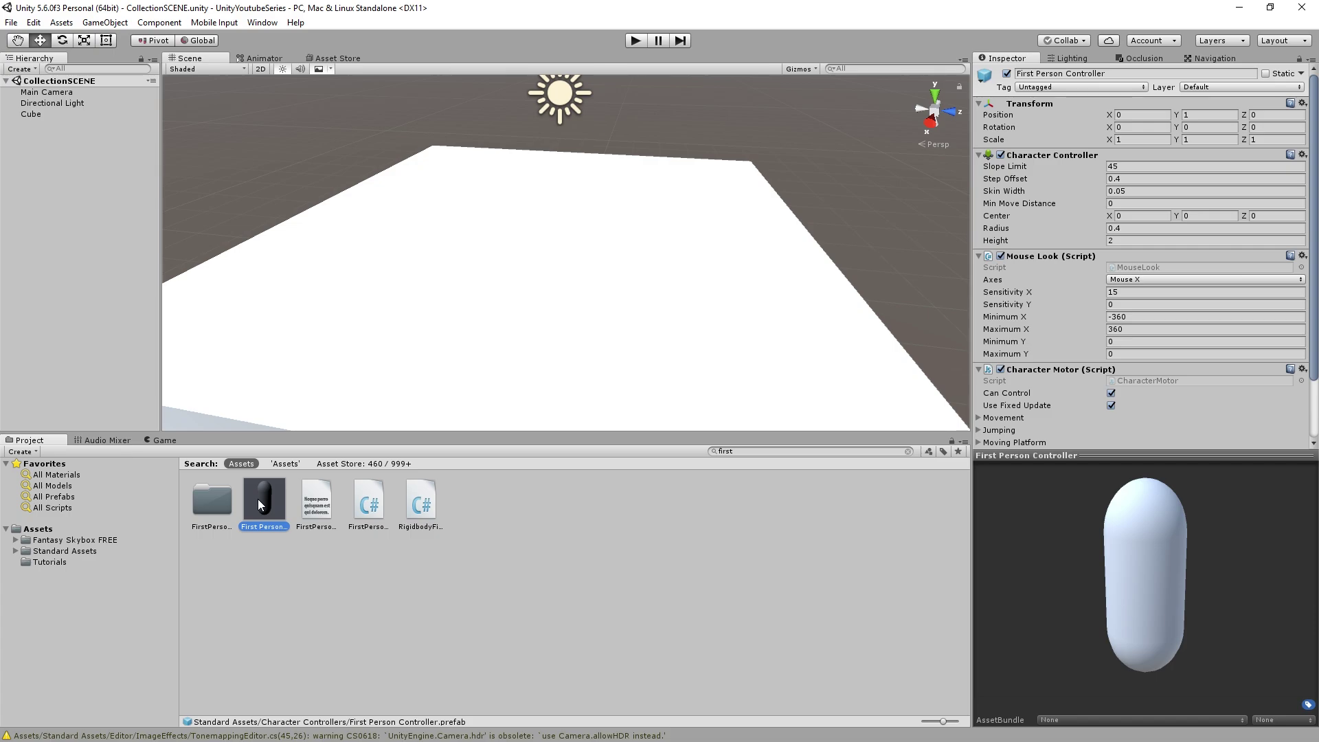
{"action": "type", "text": "rig"}
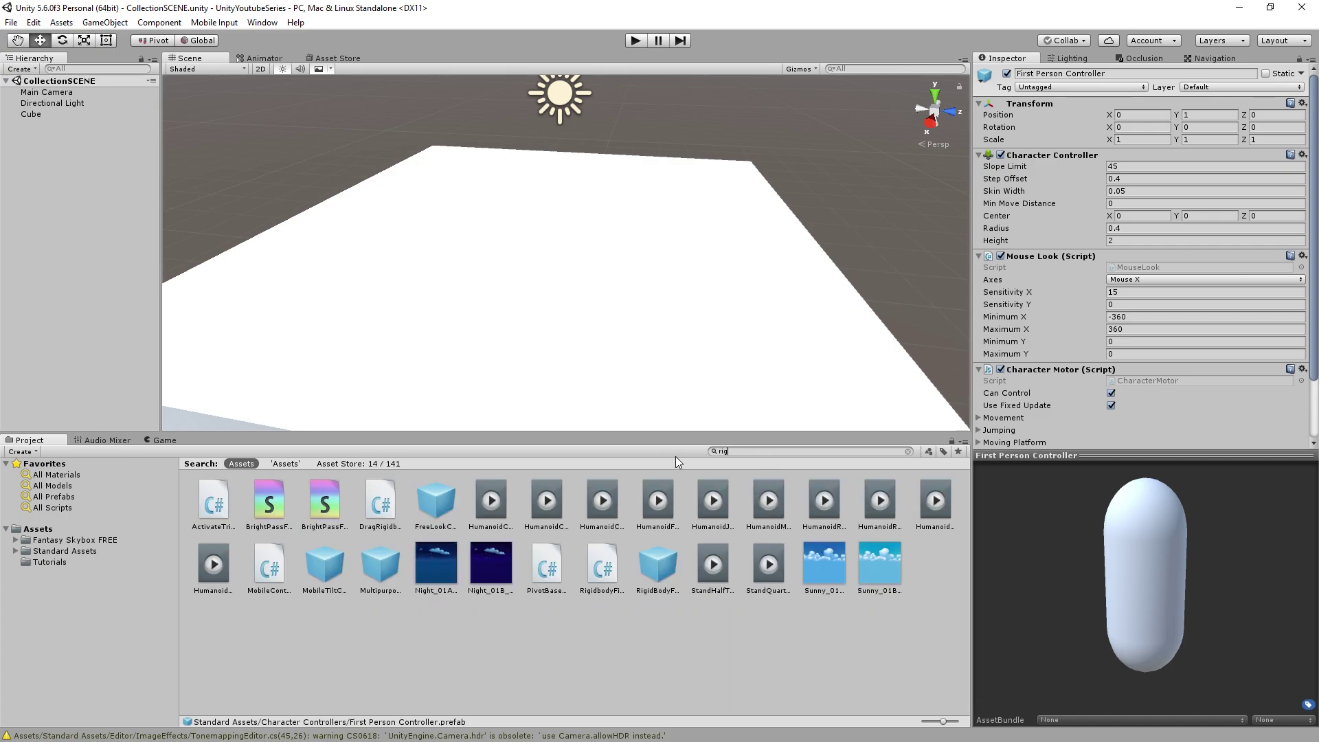
{"action": "left_click", "coordinate": [651, 571]}
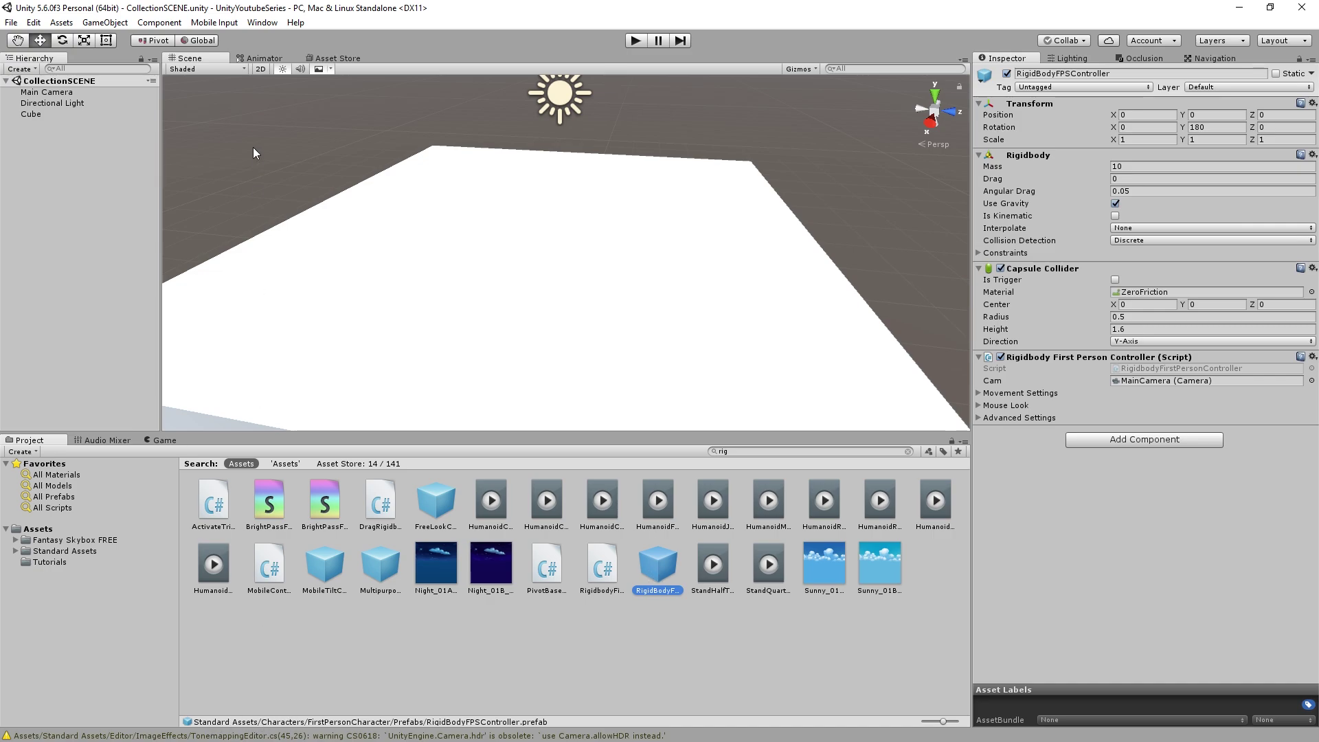
{"action": "left_click", "coordinate": [104, 22]}
{"action": "mouse_move", "coordinate": [66, 22]}
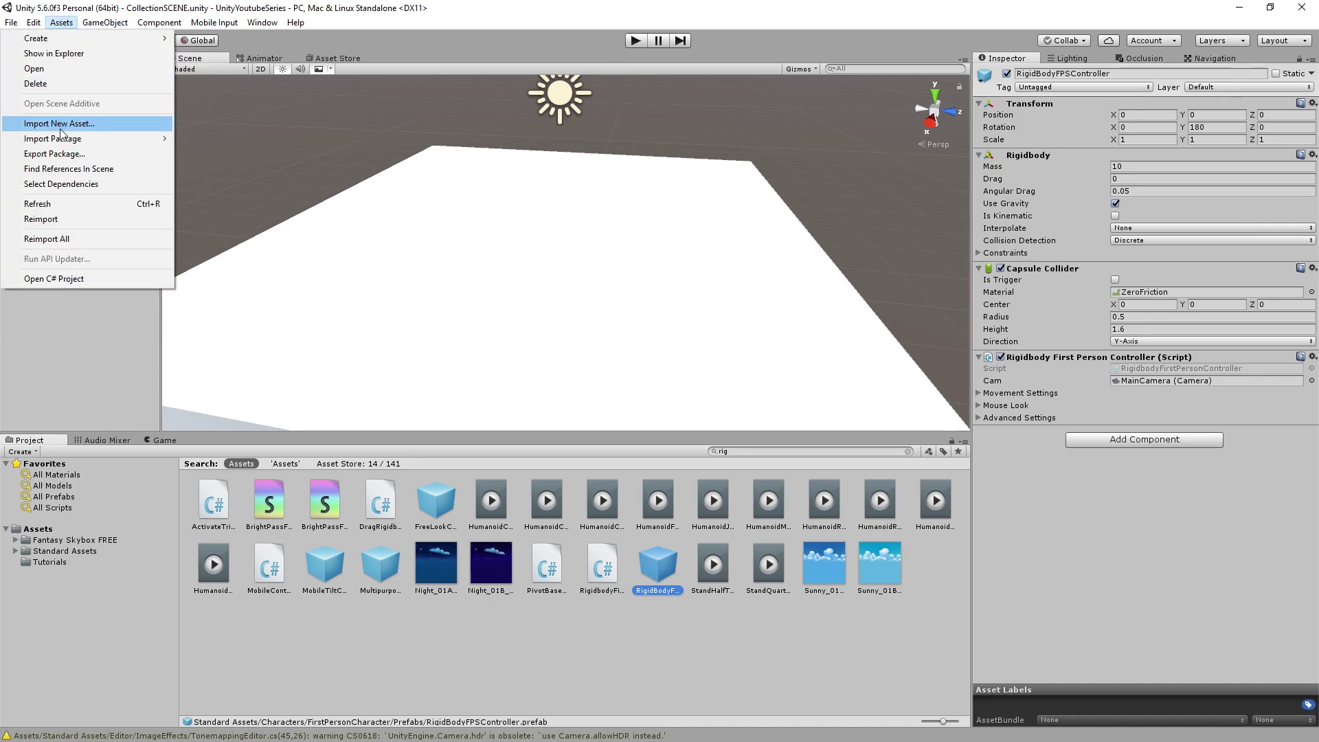
{"action": "mouse_move", "coordinate": [77, 141]}
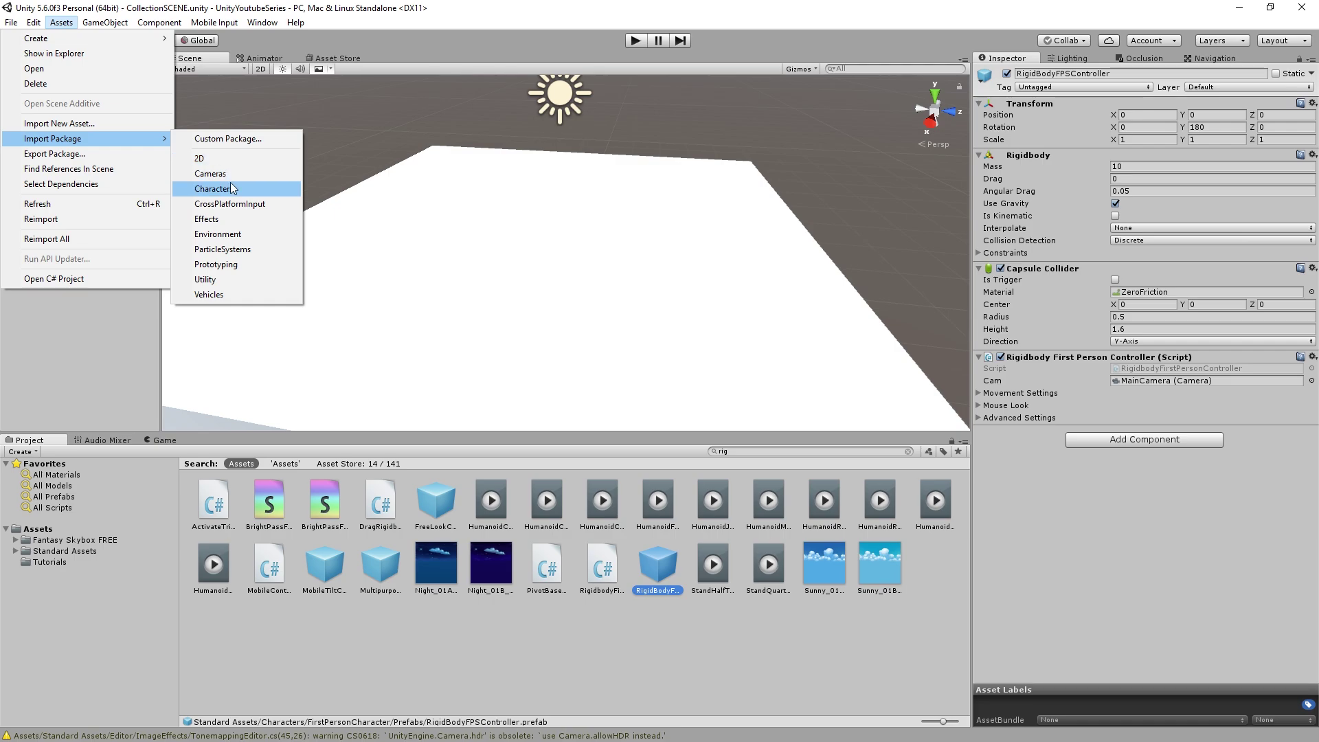
{"action": "left_click", "coordinate": [547, 6]}
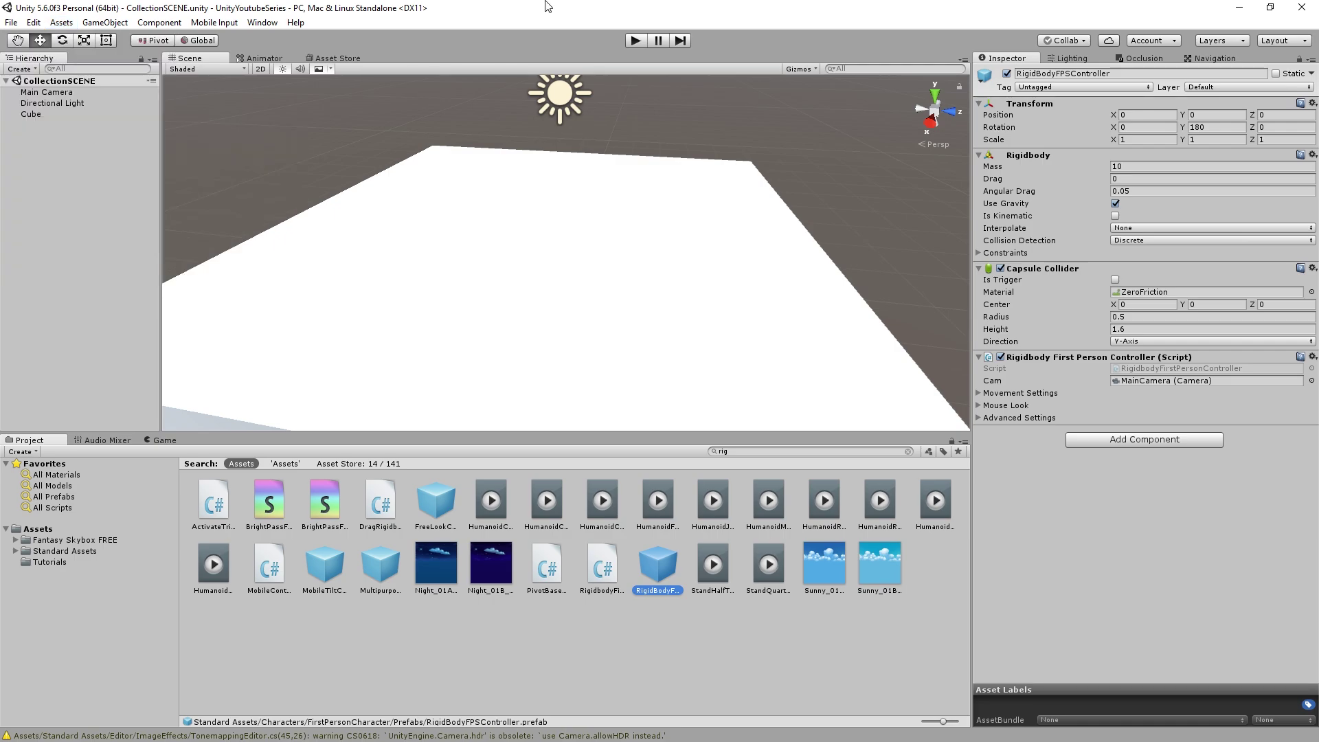
- Place the RigidBodyFPSController prefab on the floor in the scene and save the scene
{"action": "left_click_drag", "start_coordinate": [665, 567], "coordinate": [514, 149]}
{"action": "right_click_drag", "start_coordinate": [596, 231], "coordinate": [542, 175]}
{"action": "scroll", "coordinate": [563, 199], "scroll_direction": "up", "scroll_amount": 5}
{"action": "scroll", "coordinate": [550, 177], "scroll_direction": "down", "scroll_amount": 5}
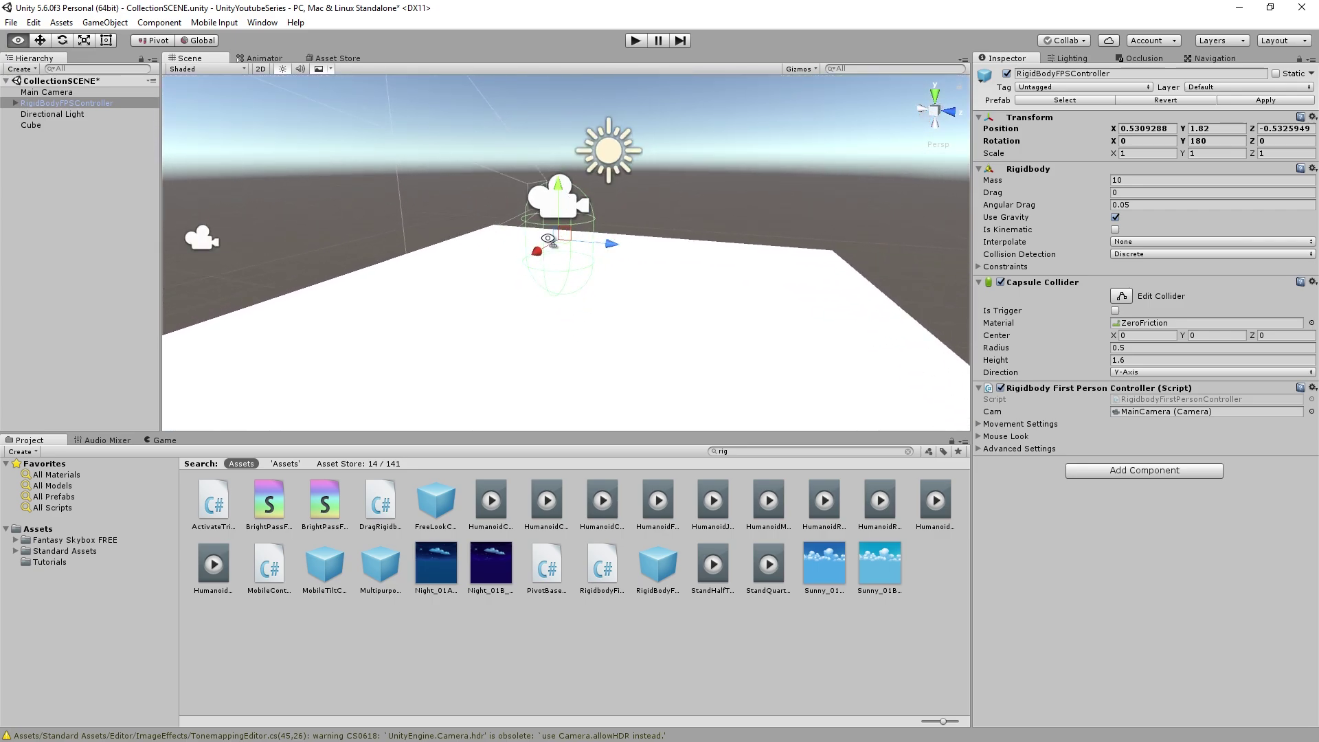
{"action": "left_click_drag", "start_coordinate": [550, 241], "coordinate": [584, 237], "text": "alt"}
{"action": "key", "text": "ctrl+s"}
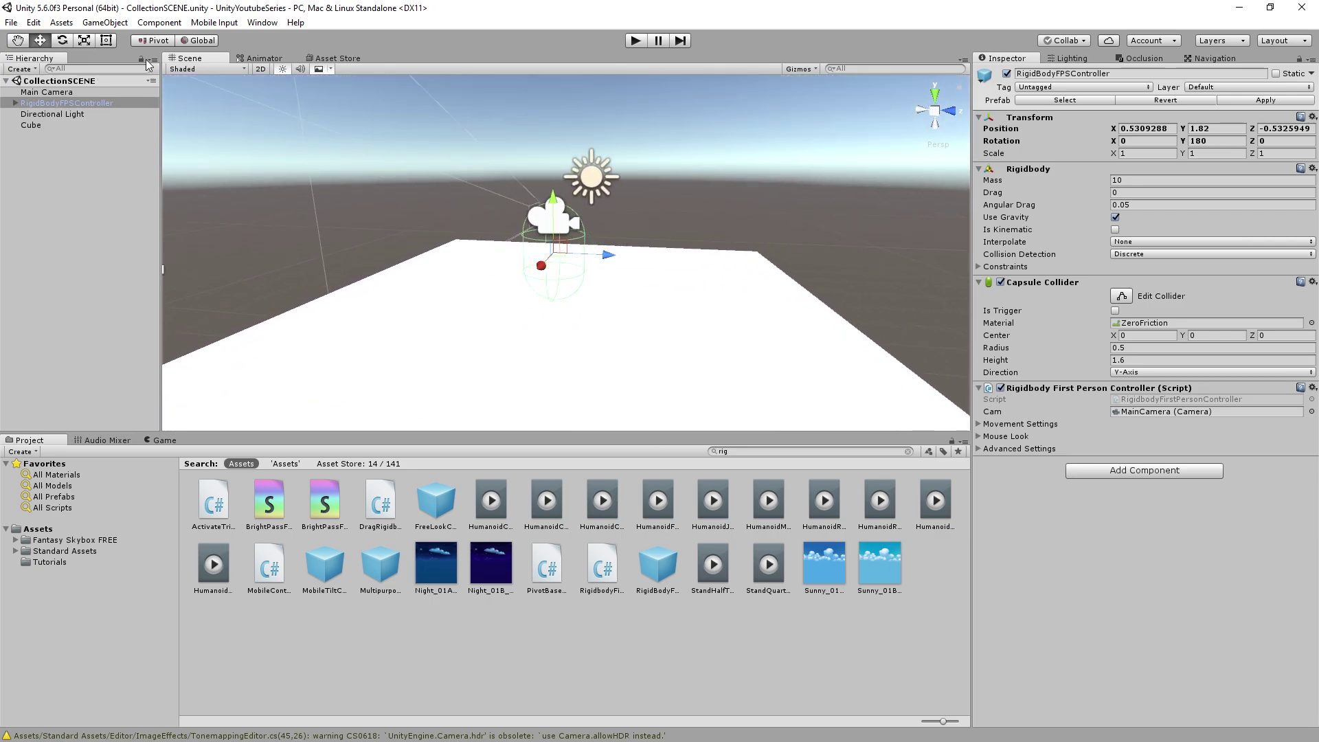
- Add a cylinder to the scene and flatten it into a disc with a Y scale of 0.1
{"action": "left_click", "coordinate": [104, 22]}
{"action": "mouse_move", "coordinate": [73, 78]}
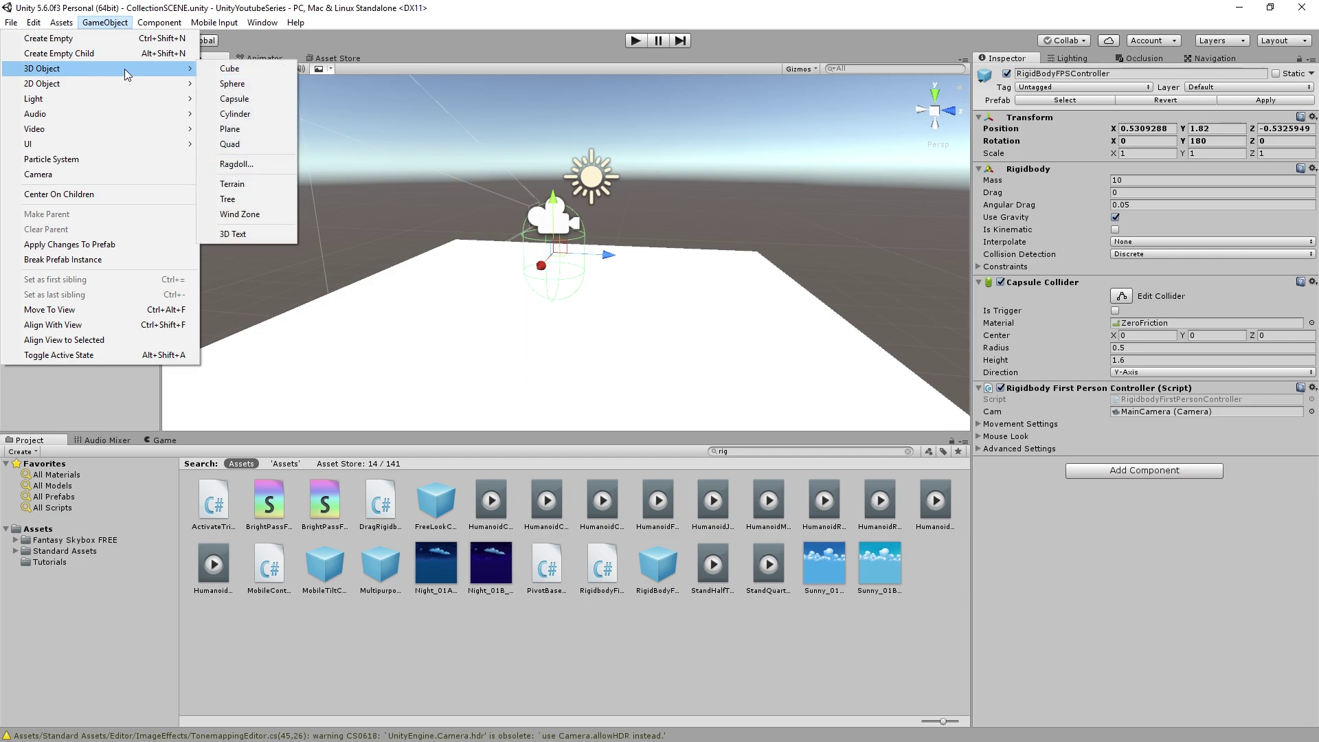
{"action": "left_click", "coordinate": [244, 112]}
{"action": "key", "text": "f"}
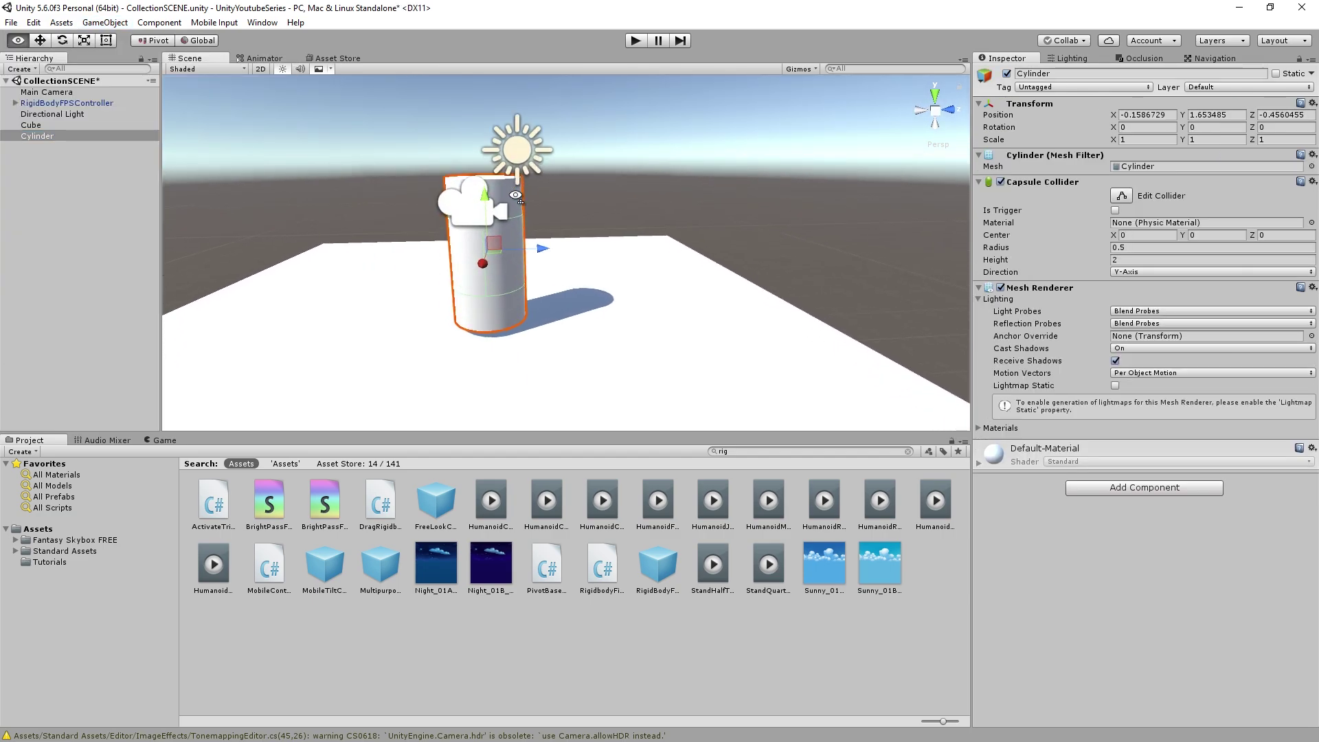
{"action": "mouse_move", "coordinate": [1180, 139]}
{"action": "left_mouse_down"}
{"action": "mouse_move", "coordinate": [1157, 142]}
{"action": "mouse_move", "coordinate": [1206, 138]}
{"action": "left_mouse_up"}
{"action": "left_click", "coordinate": [1206, 139]}
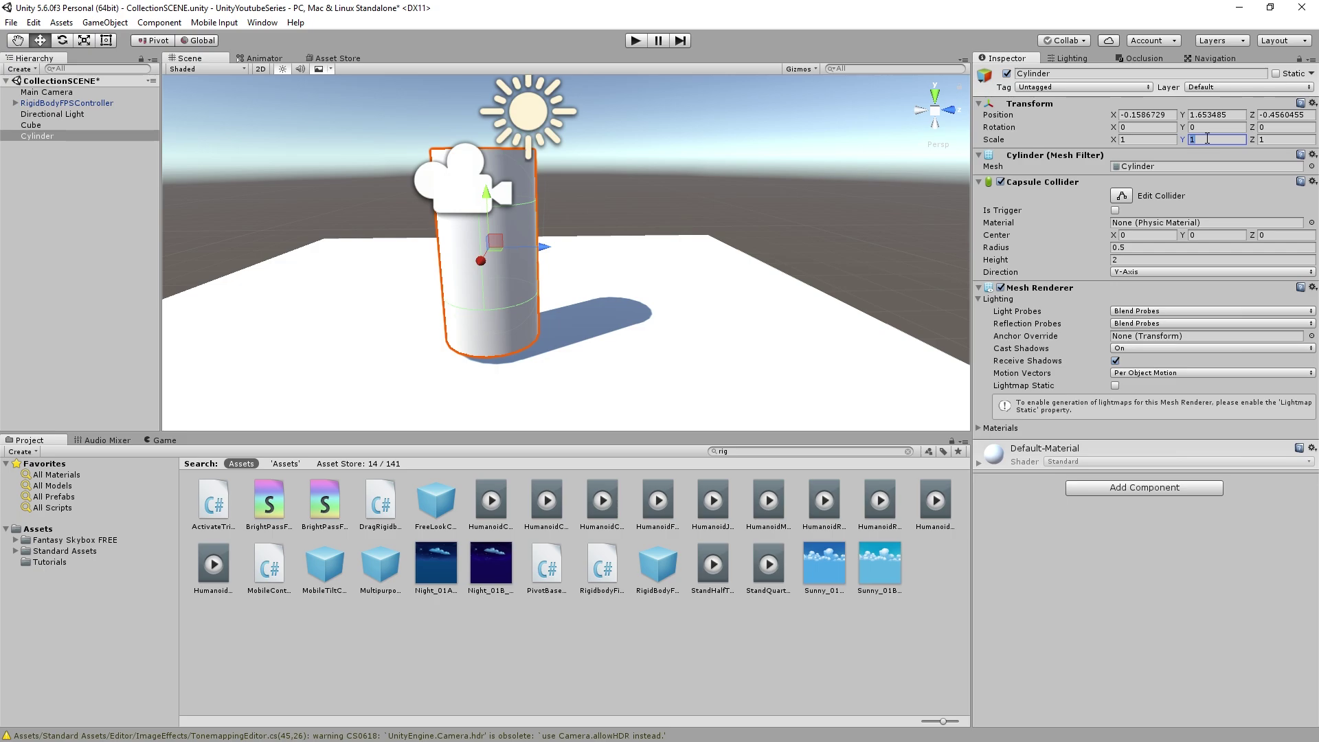
{"action": "type", "text": "0.1"}
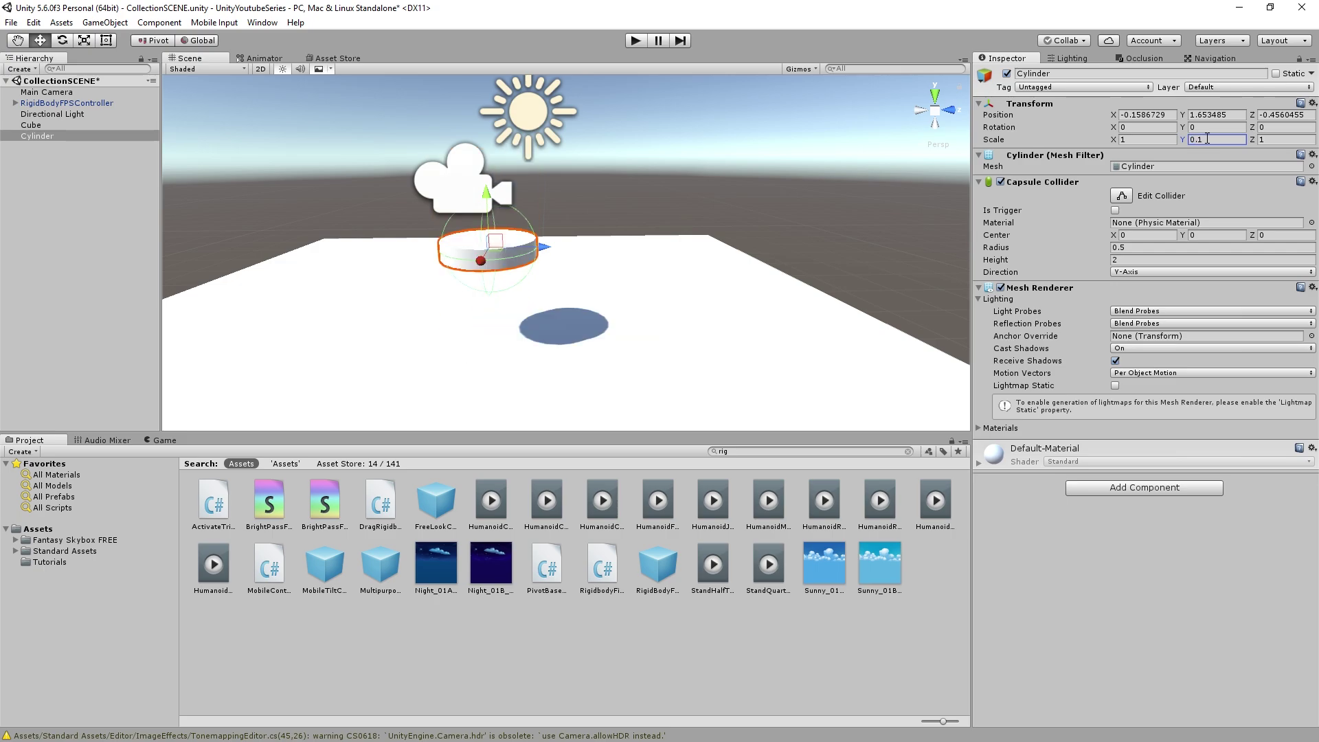
{"action": "key", "text": "Return"}
{"action": "key", "text": "f"}
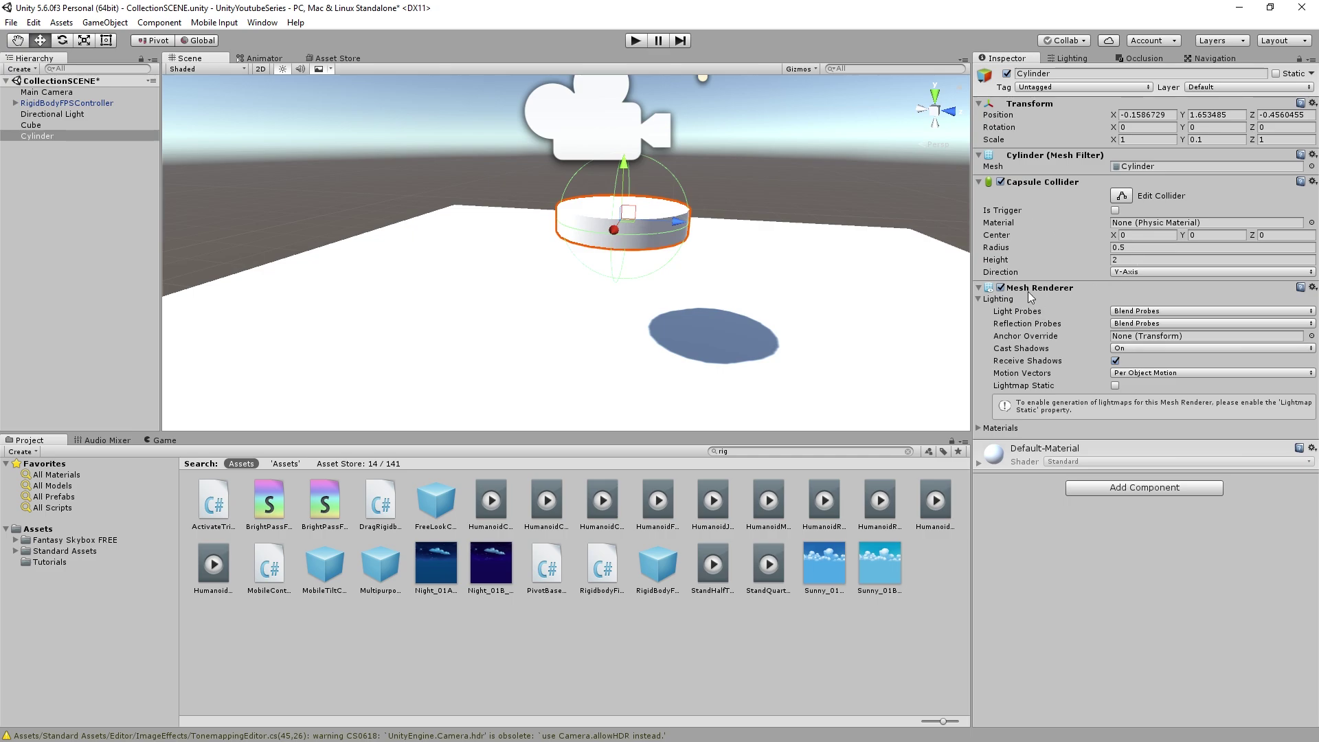
- Replace the cylinder's Capsule Collider component with a Box Collider
{"action": "right_click", "coordinate": [1030, 183]}
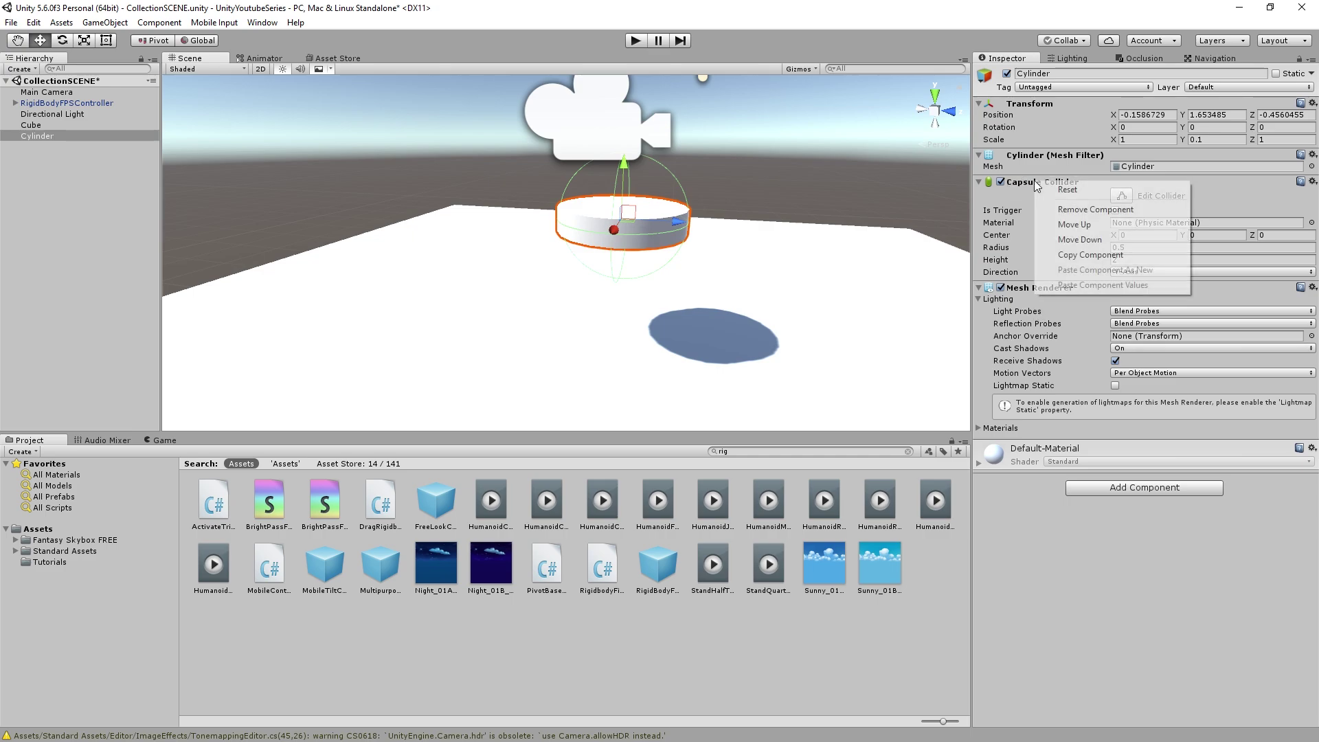
{"action": "left_click", "coordinate": [1090, 255]}
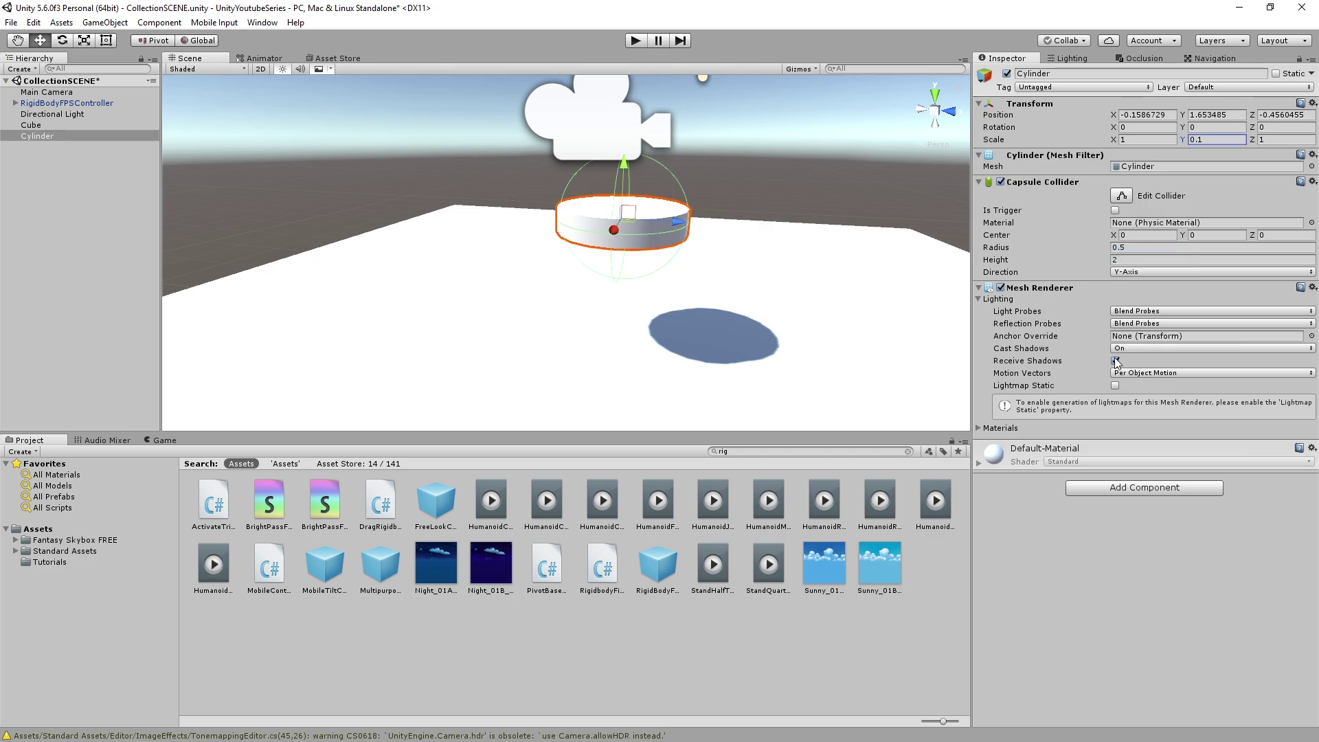
{"action": "right_click", "coordinate": [1047, 183]}
{"action": "left_click", "coordinate": [1078, 200]}
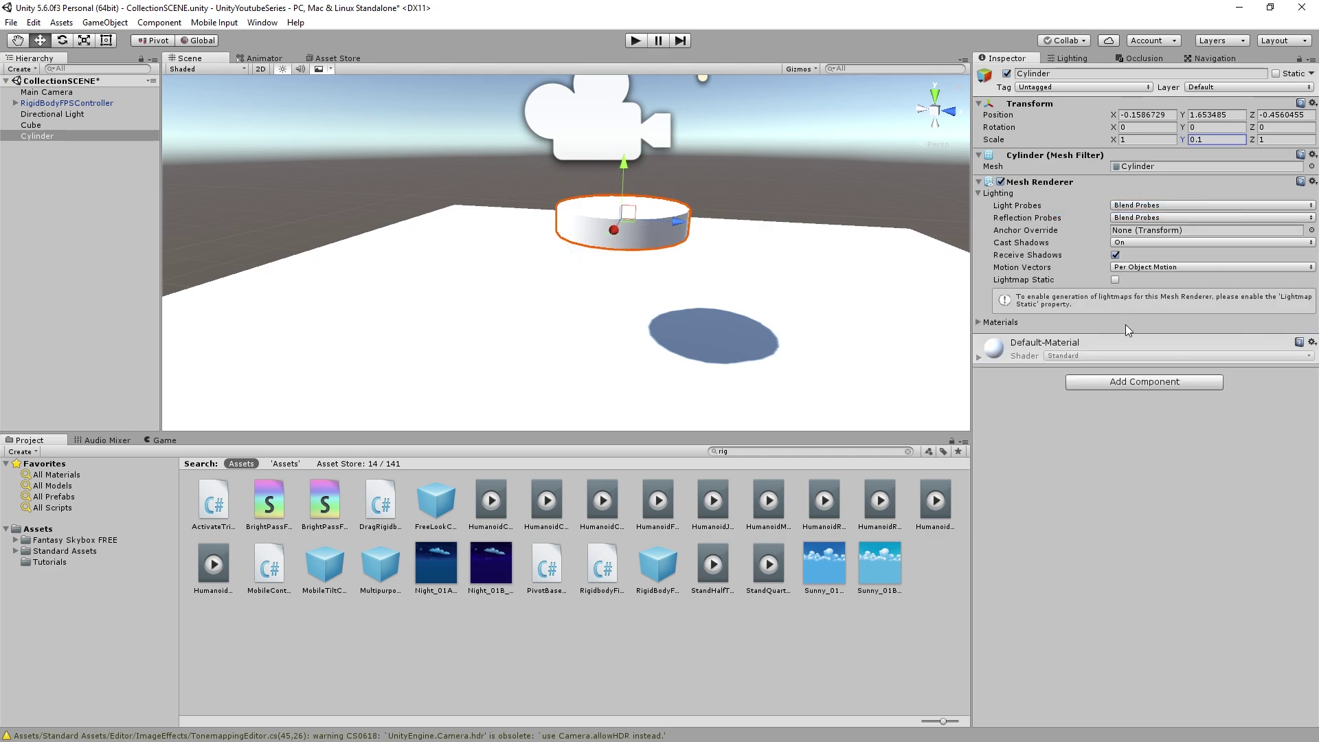
{"action": "left_click", "coordinate": [1122, 384]}
{"action": "left_click", "coordinate": [1122, 383]}
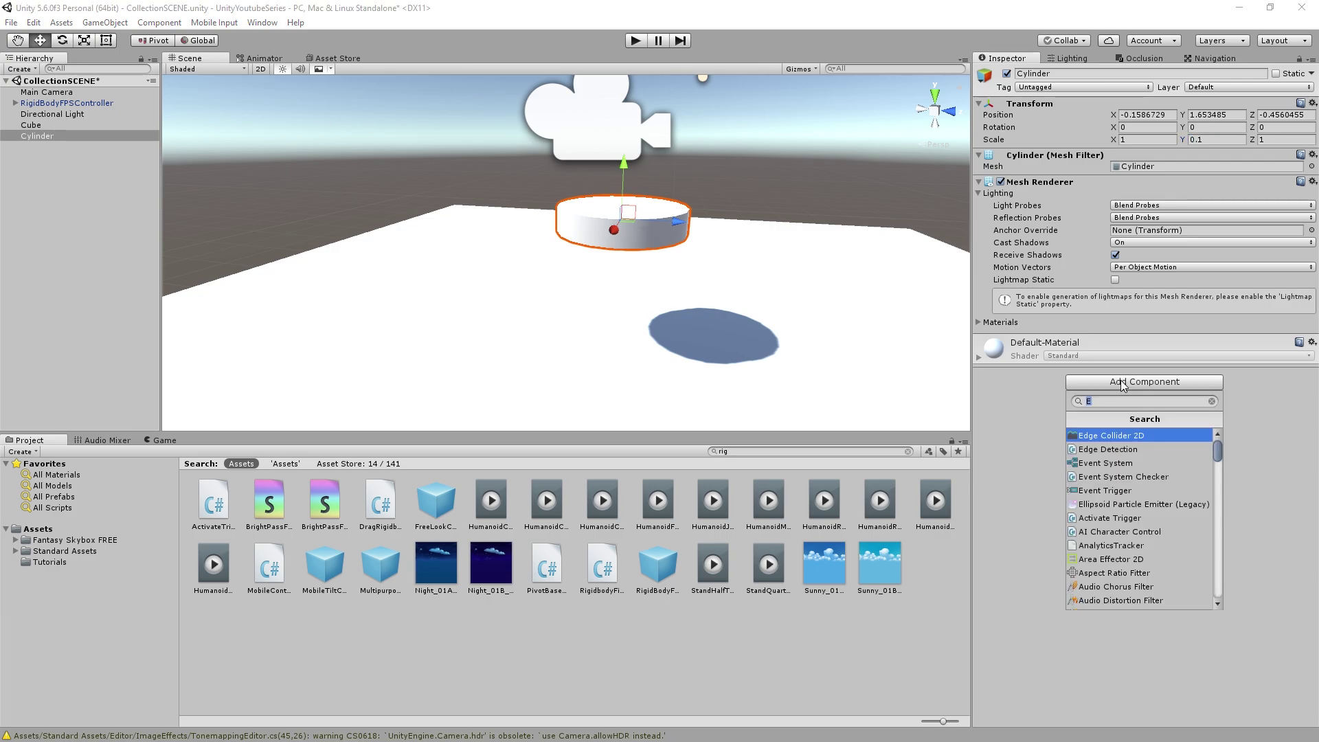
{"action": "type", "text": "box"}
{"action": "key", "text": "Return"}
{"action": "right_click_drag", "start_coordinate": [875, 348], "coordinate": [664, 242]}
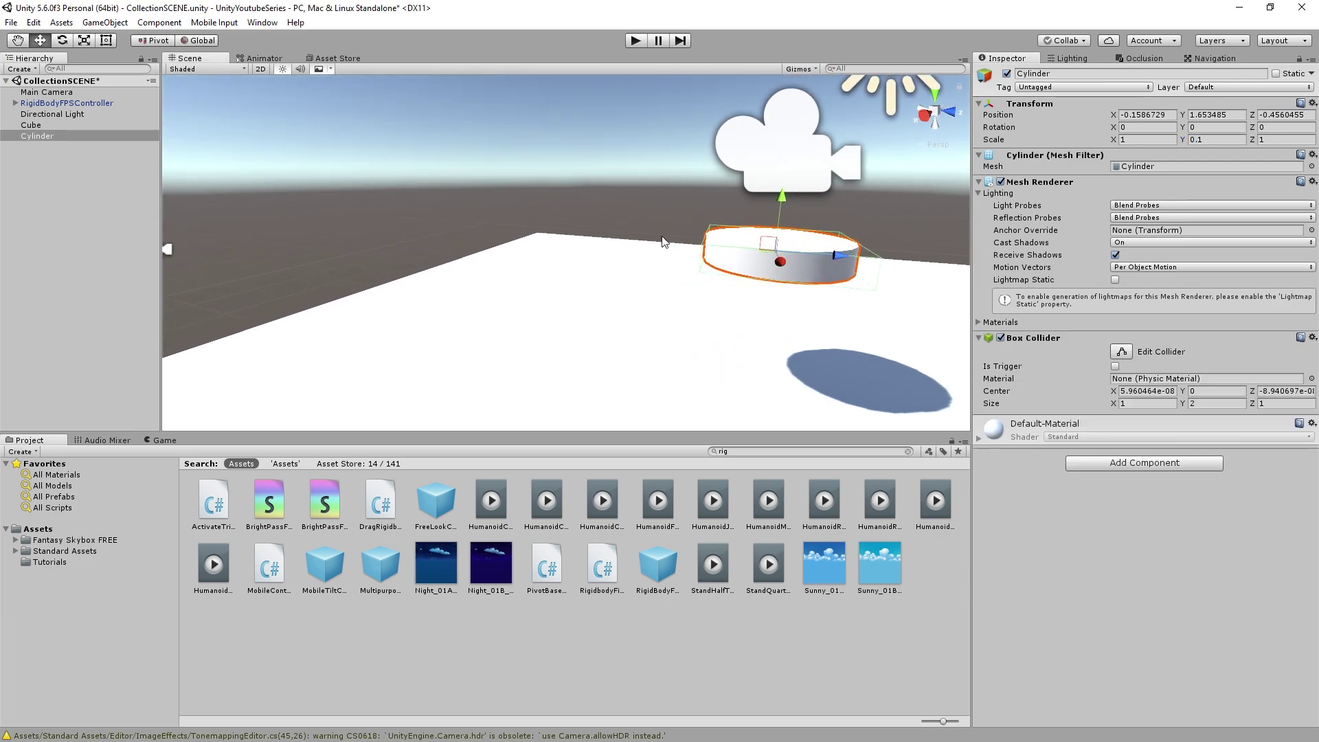
{"action": "right_click_drag", "start_coordinate": [833, 299], "coordinate": [844, 235]}
{"action": "key", "text": "a"}
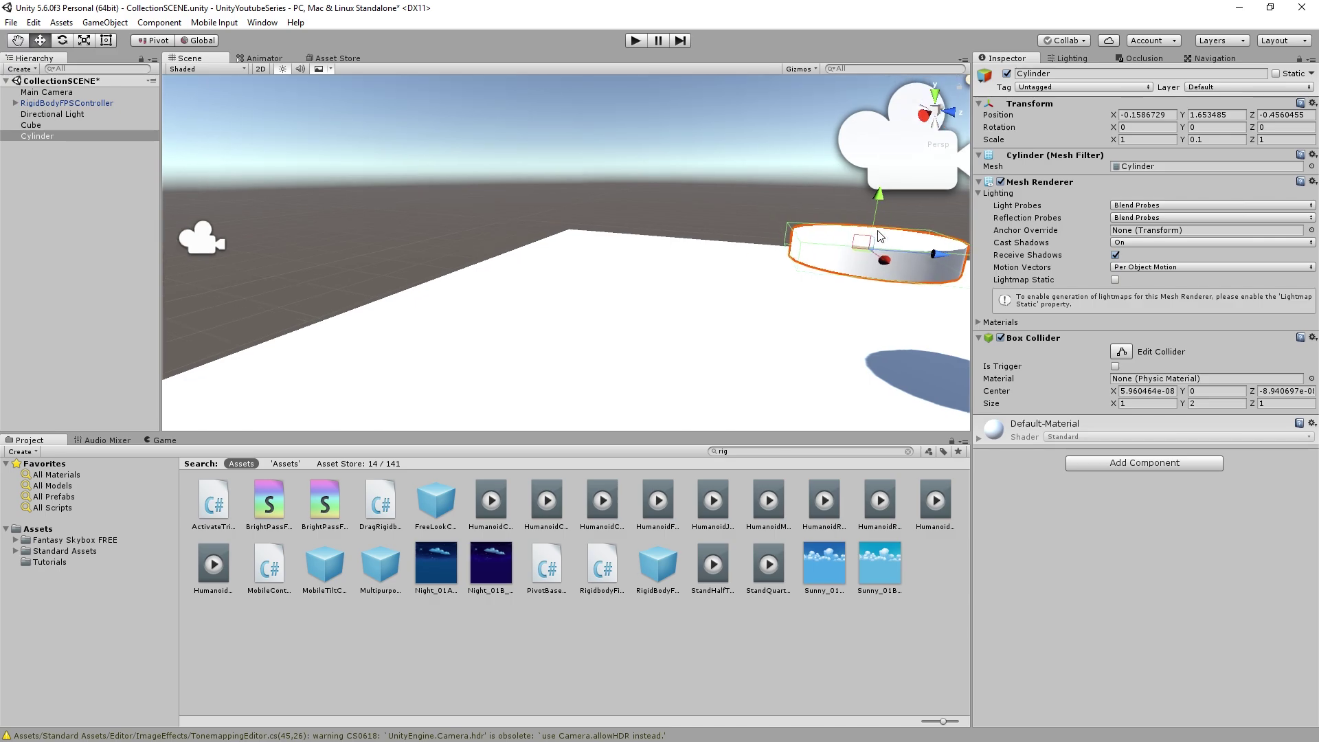
{"action": "key", "text": "e"}
{"action": "left_click_drag", "start_coordinate": [851, 191], "coordinate": [1022, 182]}
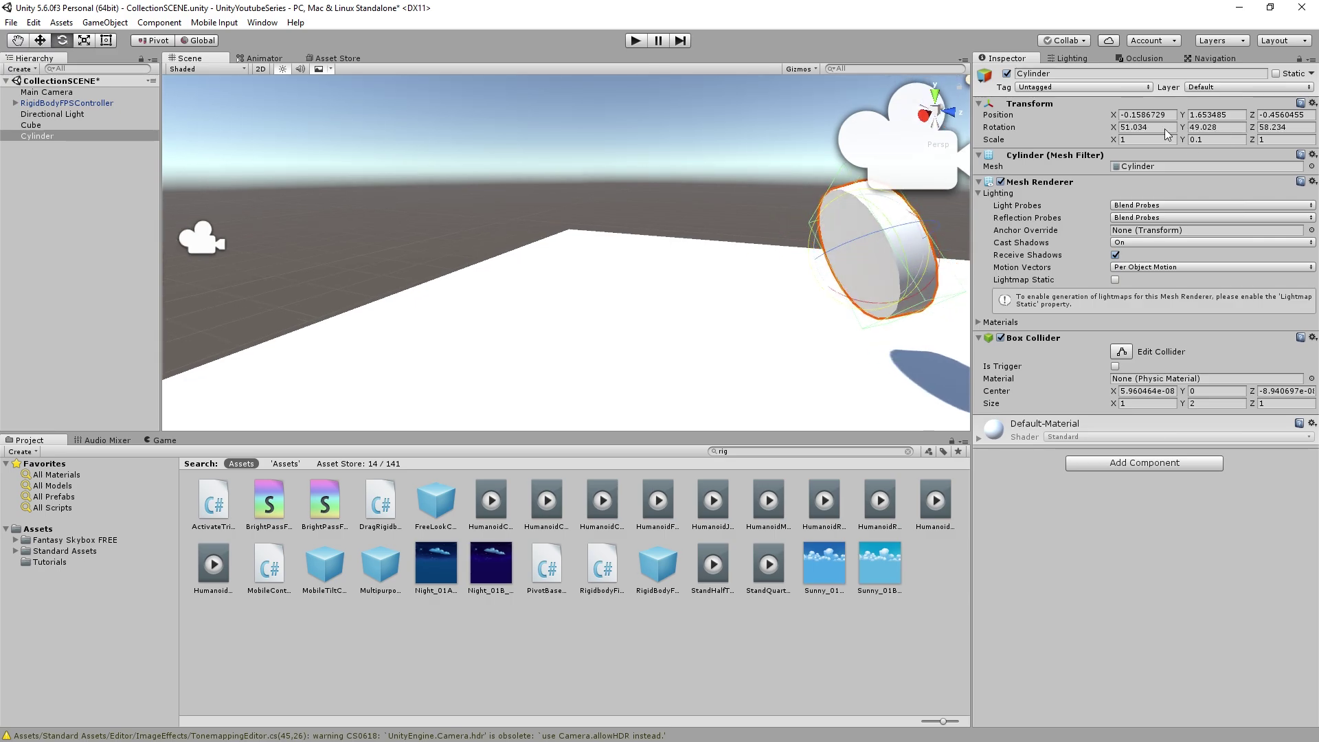
{"action": "key", "text": "ctrl+z"}
- Stand the cylinder on its edge by setting its Z rotation to 90
{"action": "left_click", "coordinate": [1213, 127]}
{"action": "type", "text": "90"}
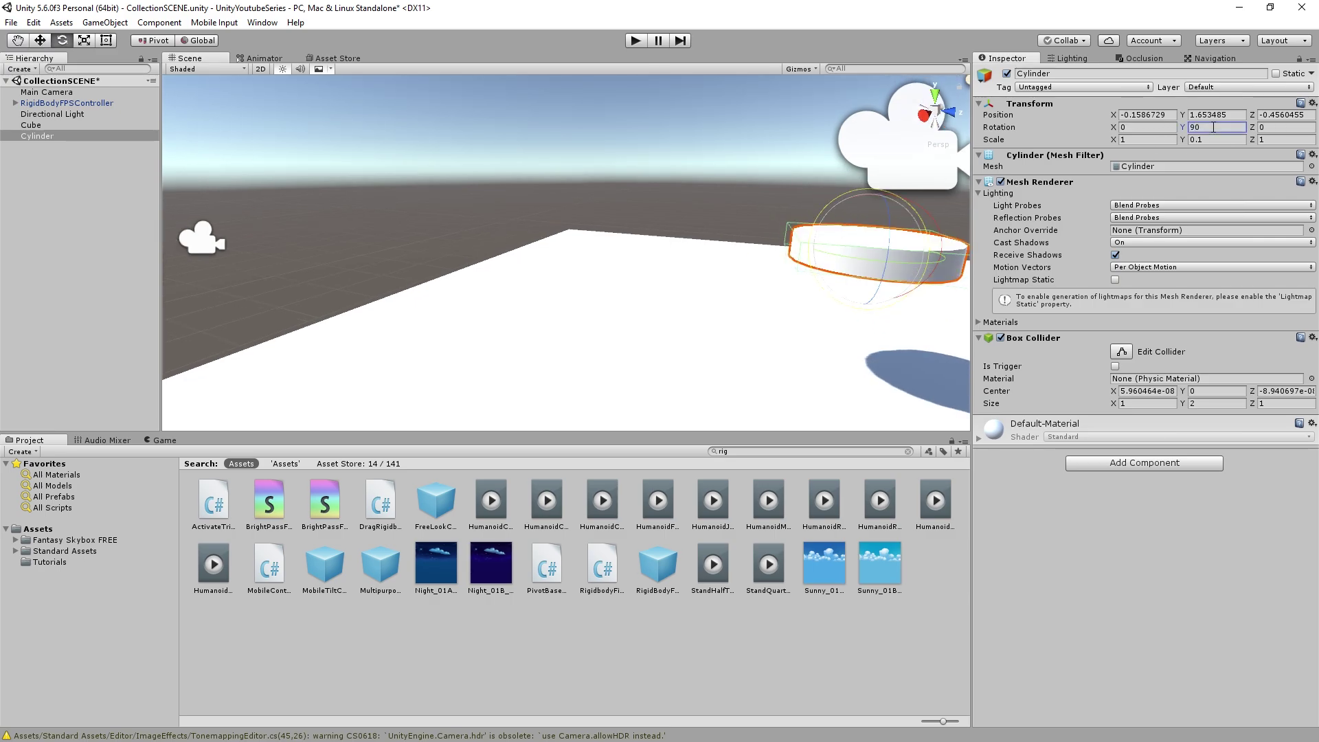
{"action": "left_click", "coordinate": [1278, 125]}
{"action": "type", "text": "90"}
- Move the upright cylinder across the floor to about X -1.86 and Z -1.39
{"action": "left_click_drag", "start_coordinate": [405, 222], "coordinate": [571, 195], "text": "alt"}
{"action": "key", "text": "w"}
{"action": "mouse_move", "coordinate": [571, 195]}
{"action": "right_mouse_down"}
{"action": "mouse_move", "coordinate": [633, 200]}
{"action": "mouse_move", "coordinate": [588, 186]}
{"action": "right_mouse_up"}
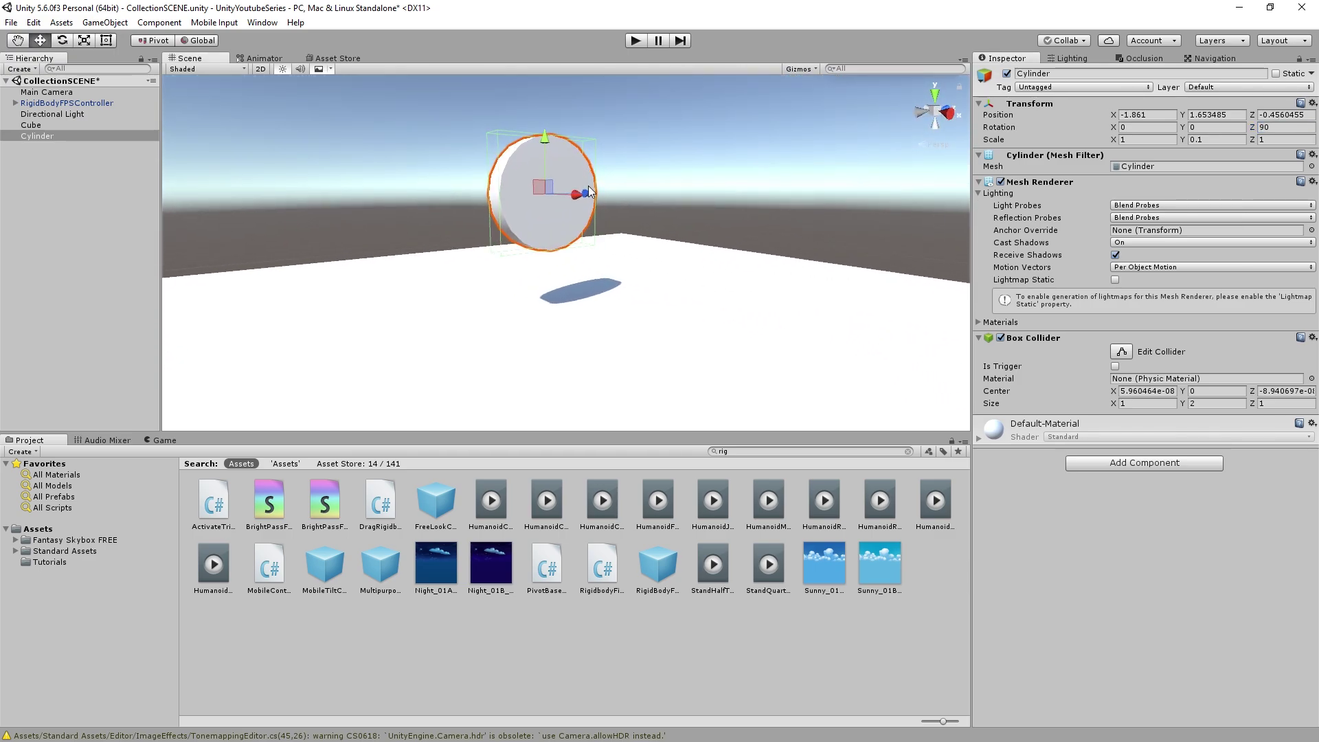
{"action": "left_click_drag", "start_coordinate": [588, 185], "coordinate": [503, 202]}
{"action": "right_click_drag", "start_coordinate": [503, 202], "coordinate": [471, 244]}
{"action": "key", "text": "s"}
- Create a material named Coin in the Assets folder and apply it to the cylinder
{"action": "left_click", "coordinate": [37, 529]}
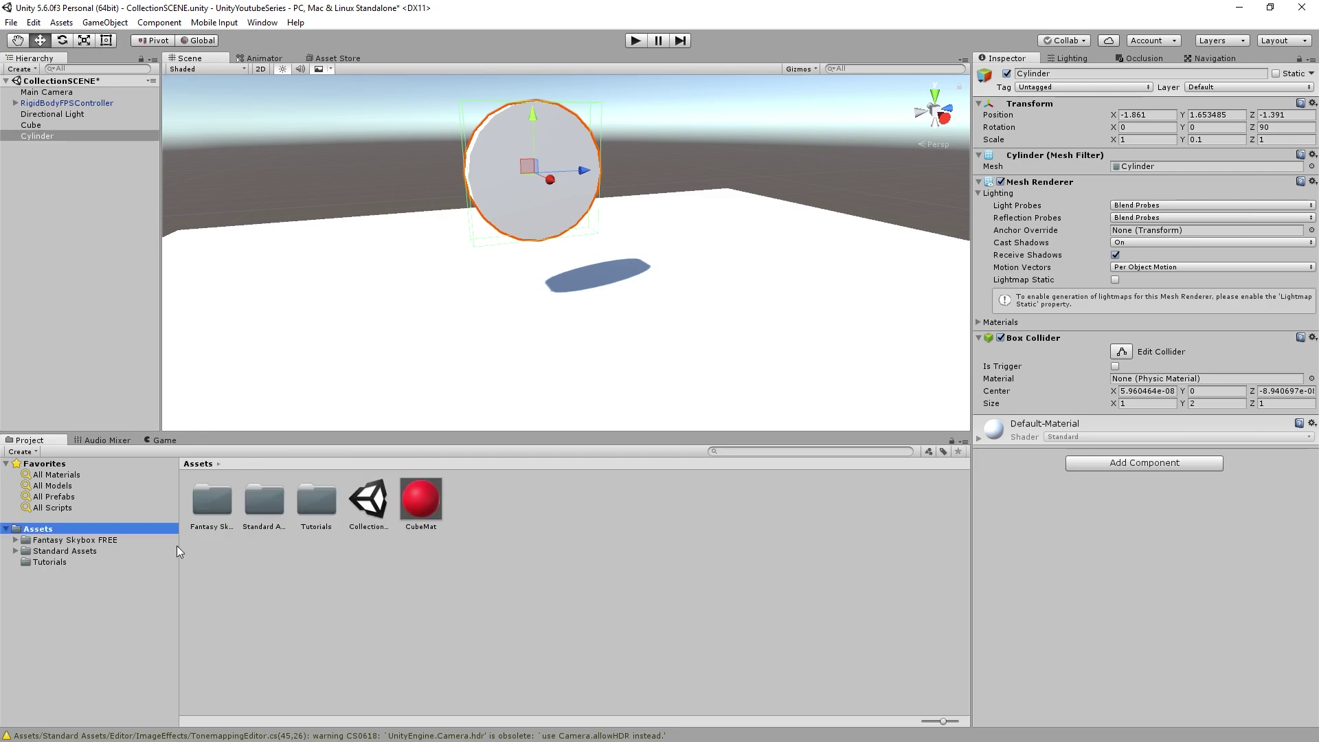
{"action": "right_click", "coordinate": [405, 561]}
{"action": "mouse_move", "coordinate": [467, 312]}
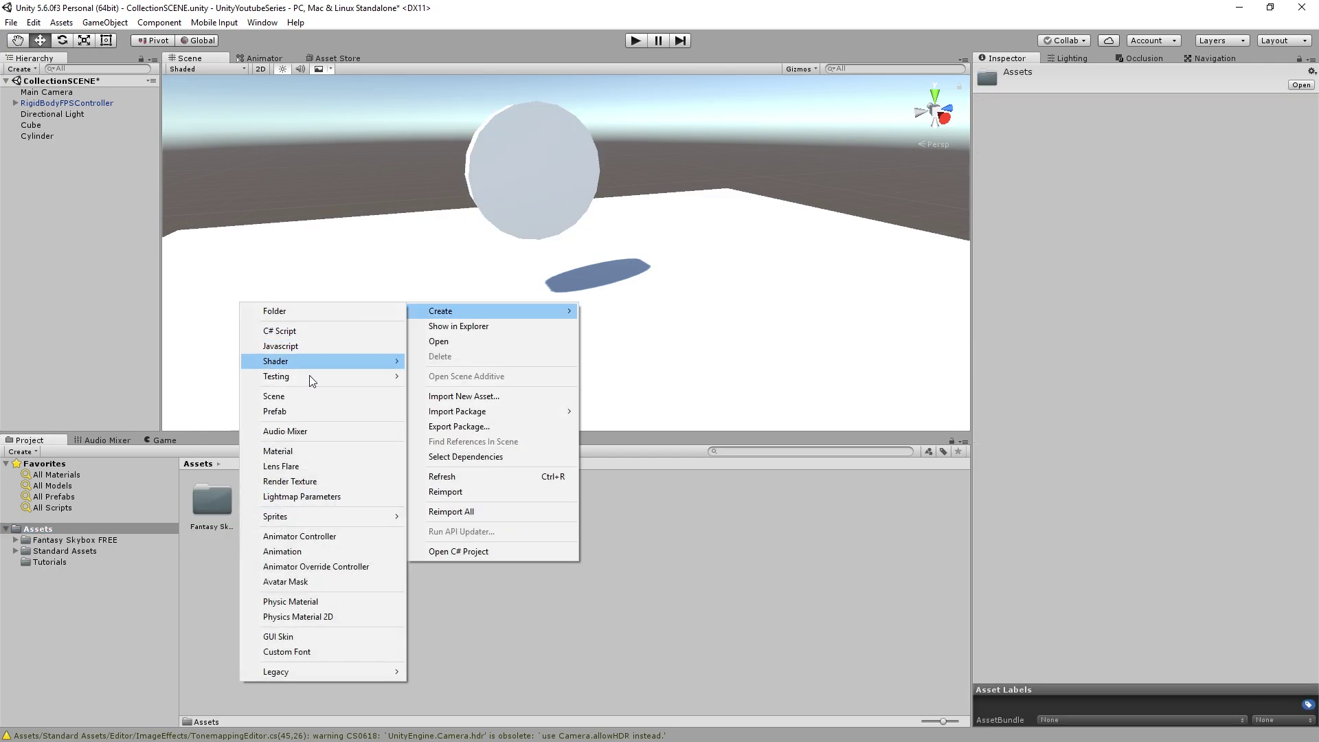
{"action": "left_click", "coordinate": [298, 450]}
{"action": "type", "text": "Coin"}
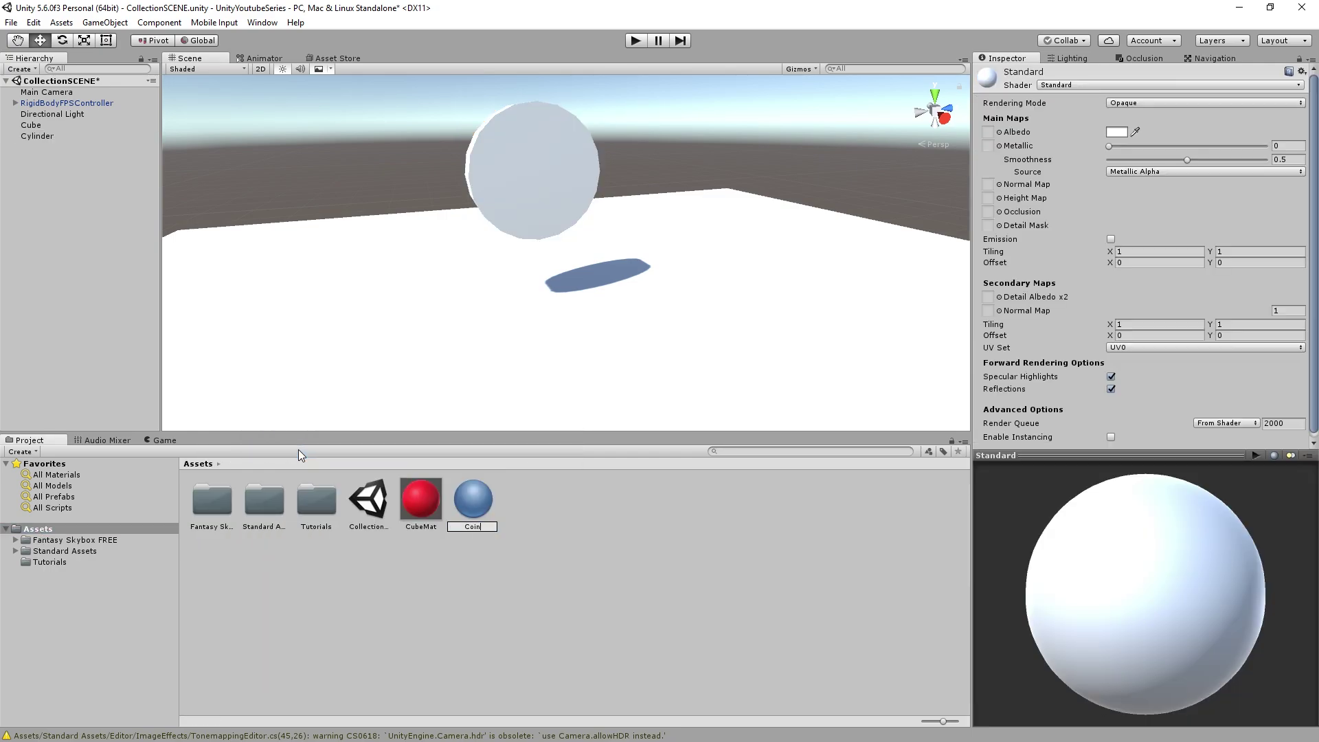
{"action": "key", "text": "Return"}
{"action": "left_click_drag", "start_coordinate": [368, 499], "coordinate": [563, 207]}
{"action": "left_click", "coordinate": [1029, 424]}
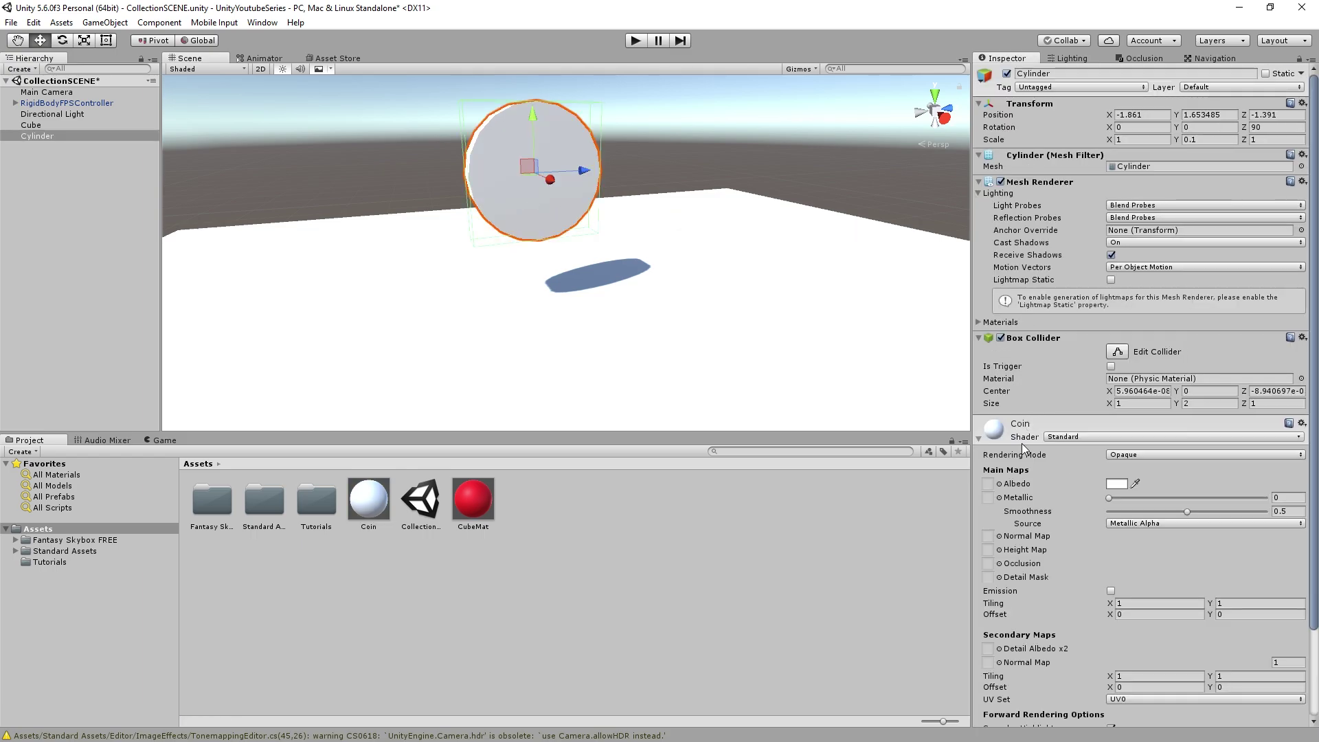
- Give the Coin material a yellow albedo colour, a metallic value of 0.545 and a smoothness of 0.666
{"action": "left_click", "coordinate": [1116, 485]}
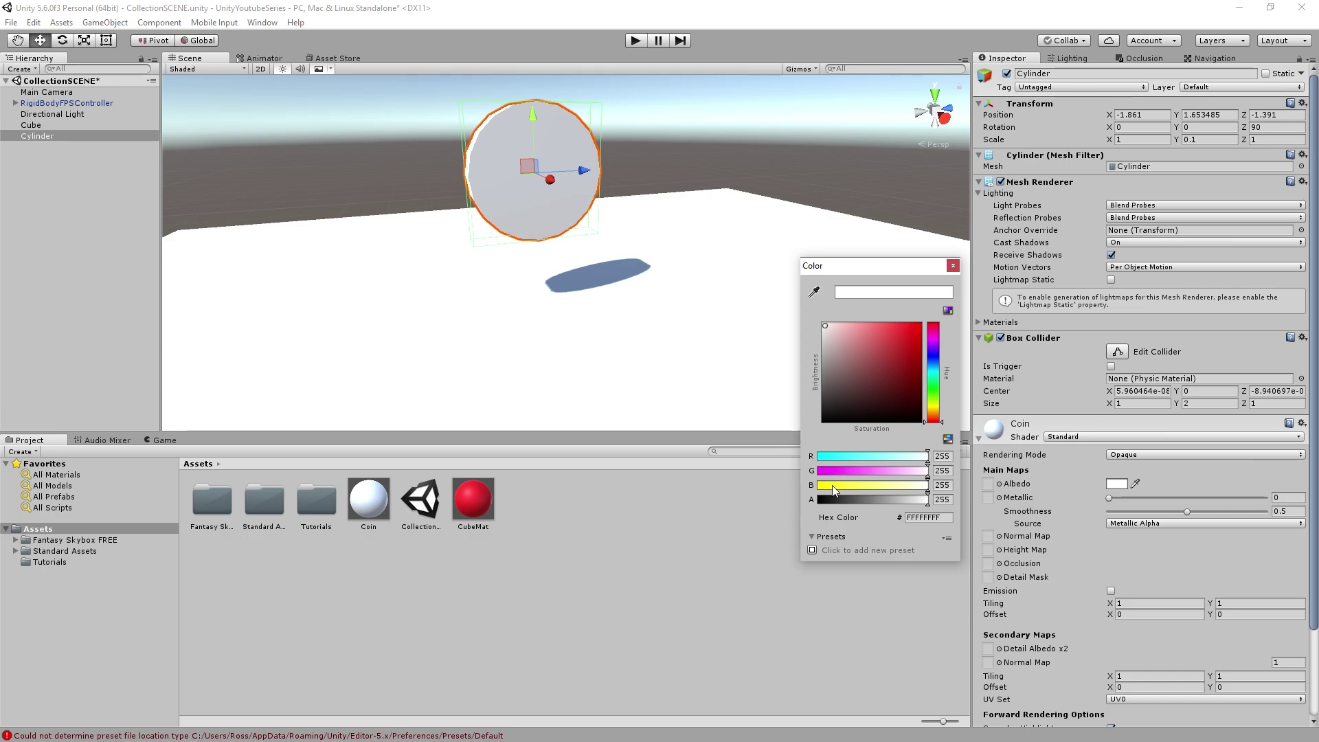
{"action": "left_click_drag", "start_coordinate": [833, 486], "coordinate": [810, 491]}
{"action": "left_click_drag", "start_coordinate": [712, 181], "coordinate": [845, 158], "text": "alt"}
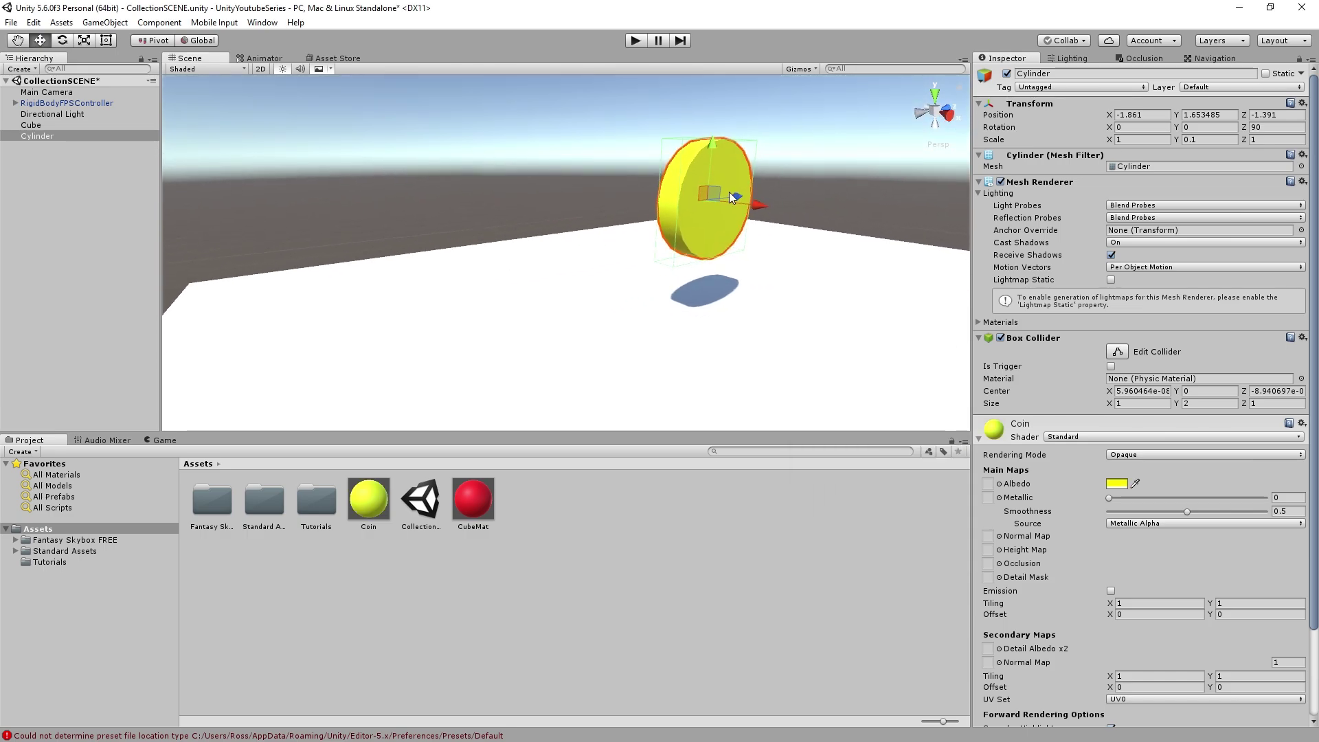
{"action": "left_click_drag", "start_coordinate": [1186, 512], "coordinate": [1254, 513]}
{"action": "left_click_drag", "start_coordinate": [1178, 498], "coordinate": [1222, 496]}
- Lower the cylinder to about Y 0.97 and scale it down uniformly to 0.54, 0.054, 0.54
{"action": "left_click", "coordinate": [870, 199]}
{"action": "right_click_drag", "start_coordinate": [870, 198], "coordinate": [756, 213]}
{"action": "left_click", "coordinate": [694, 224]}
{"action": "left_click_drag", "start_coordinate": [712, 165], "coordinate": [708, 235]}
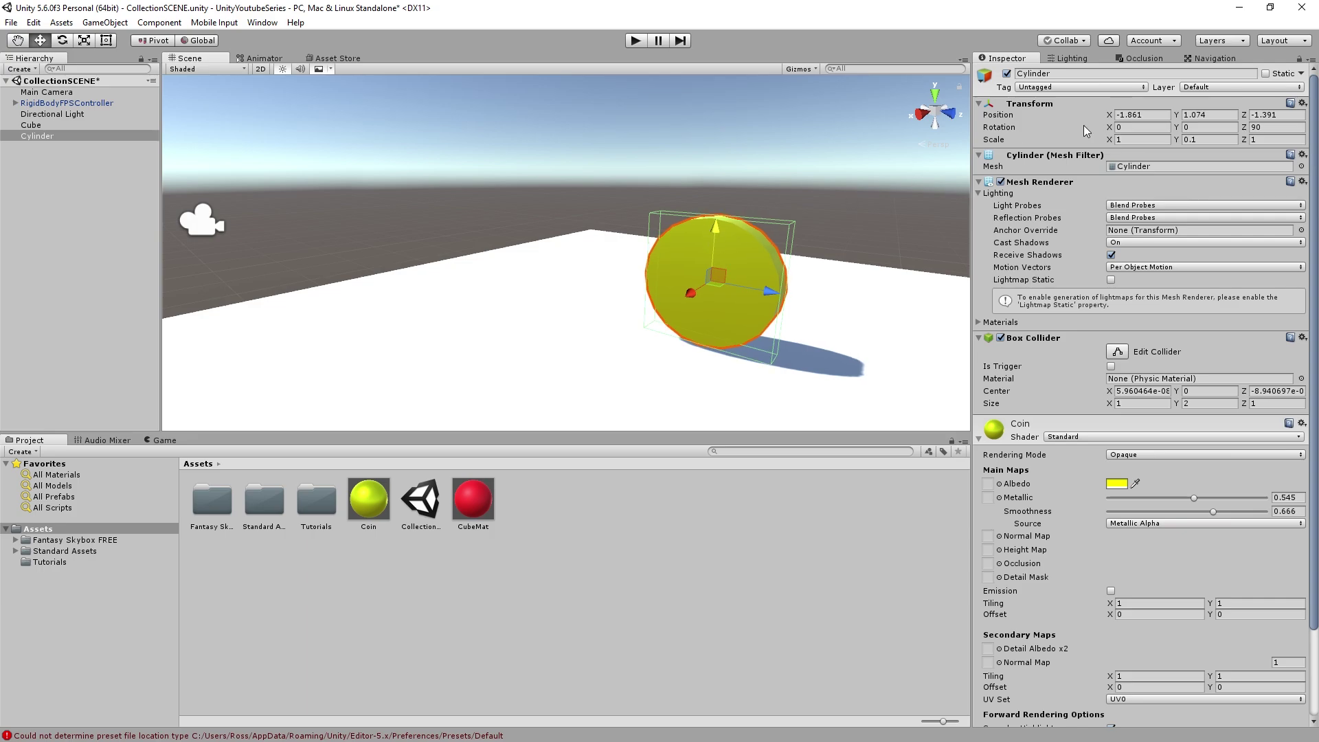
{"action": "key", "text": "e"}
{"action": "key", "text": "r"}
{"action": "mouse_move", "coordinate": [713, 280]}
{"action": "left_mouse_down"}
{"action": "mouse_move", "coordinate": [682, 279]}
{"action": "mouse_move", "coordinate": [714, 259]}
{"action": "left_mouse_up"}
{"action": "key", "text": "w"}
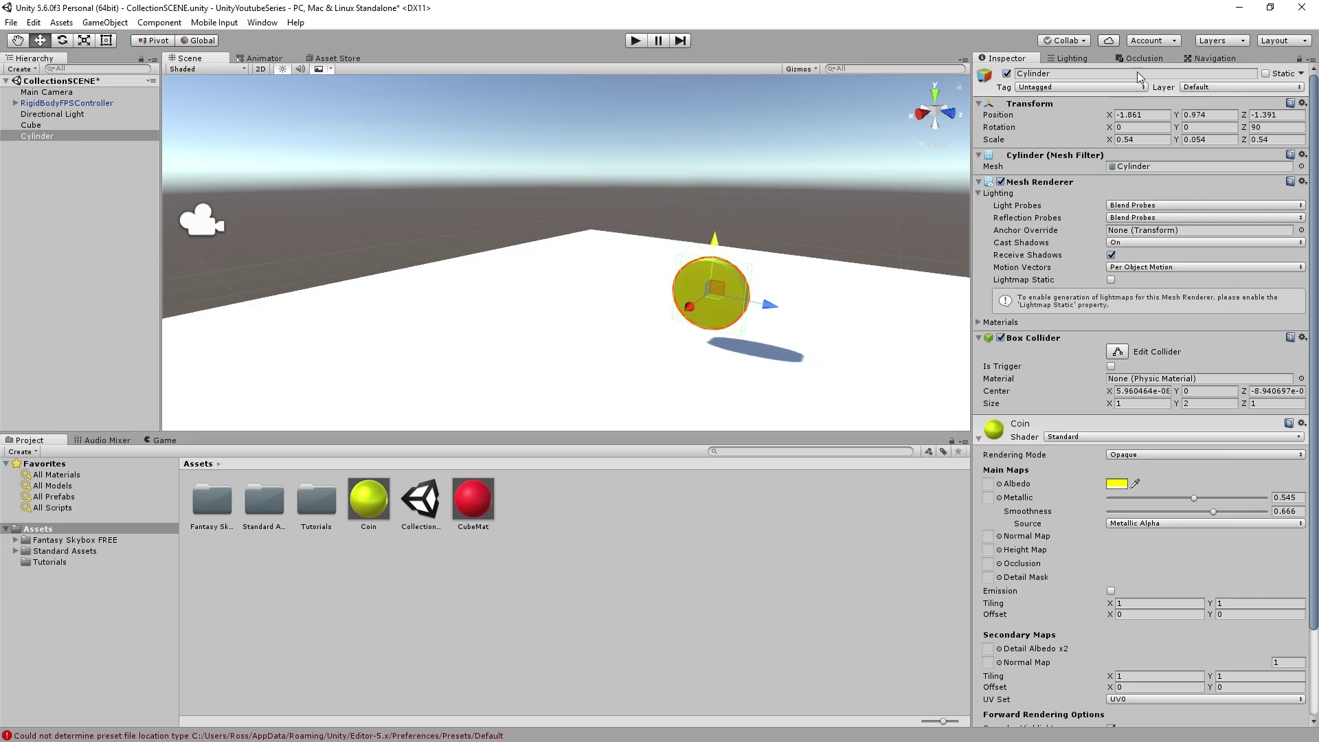
- Rename the cylinder Coin and store it as a prefab in the Assets folder
{"action": "left_click", "coordinate": [1103, 73]}
{"action": "type", "text": "Coin"}
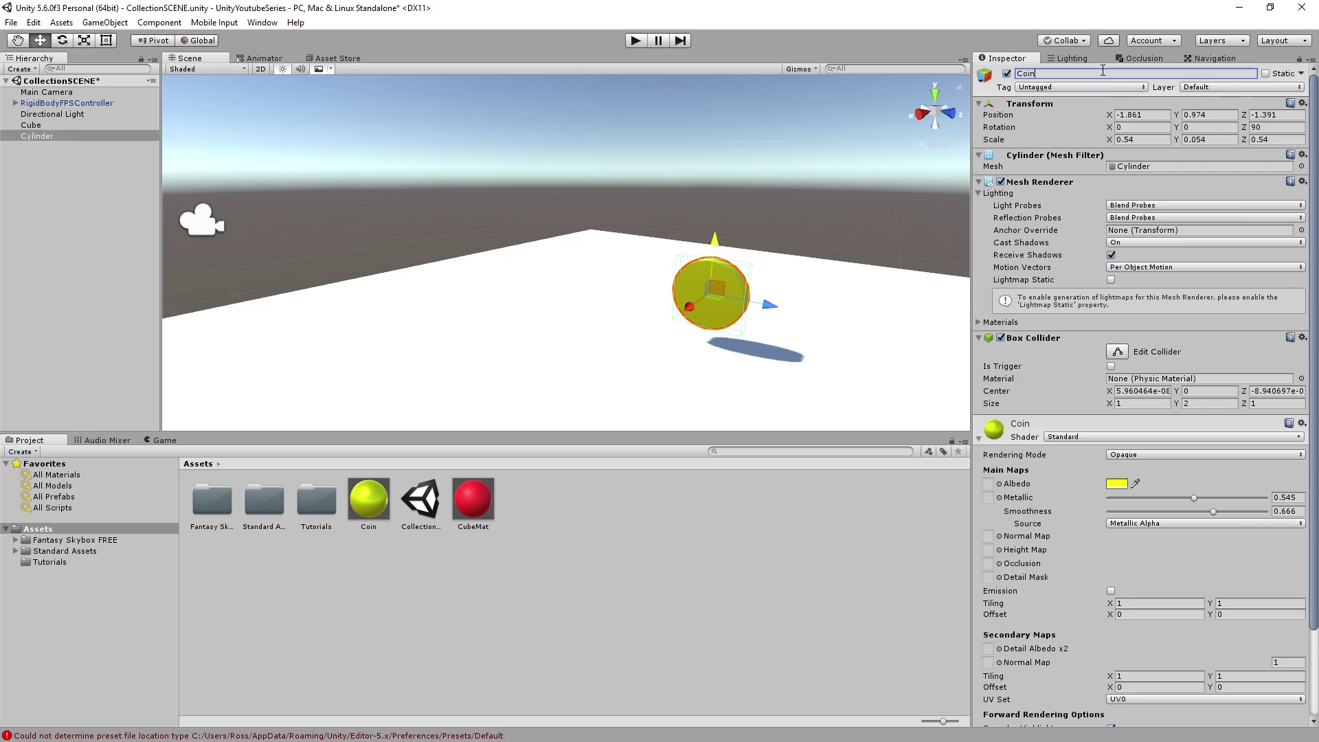
{"action": "left_click_drag", "start_coordinate": [30, 136], "coordinate": [595, 511]}
- Save the collection scene with the new Coin prefab instance
{"action": "right_click_drag", "start_coordinate": [488, 331], "coordinate": [562, 296]}
{"action": "key", "text": "ctrl+s"}
{"action": "left_click", "coordinate": [562, 302]}
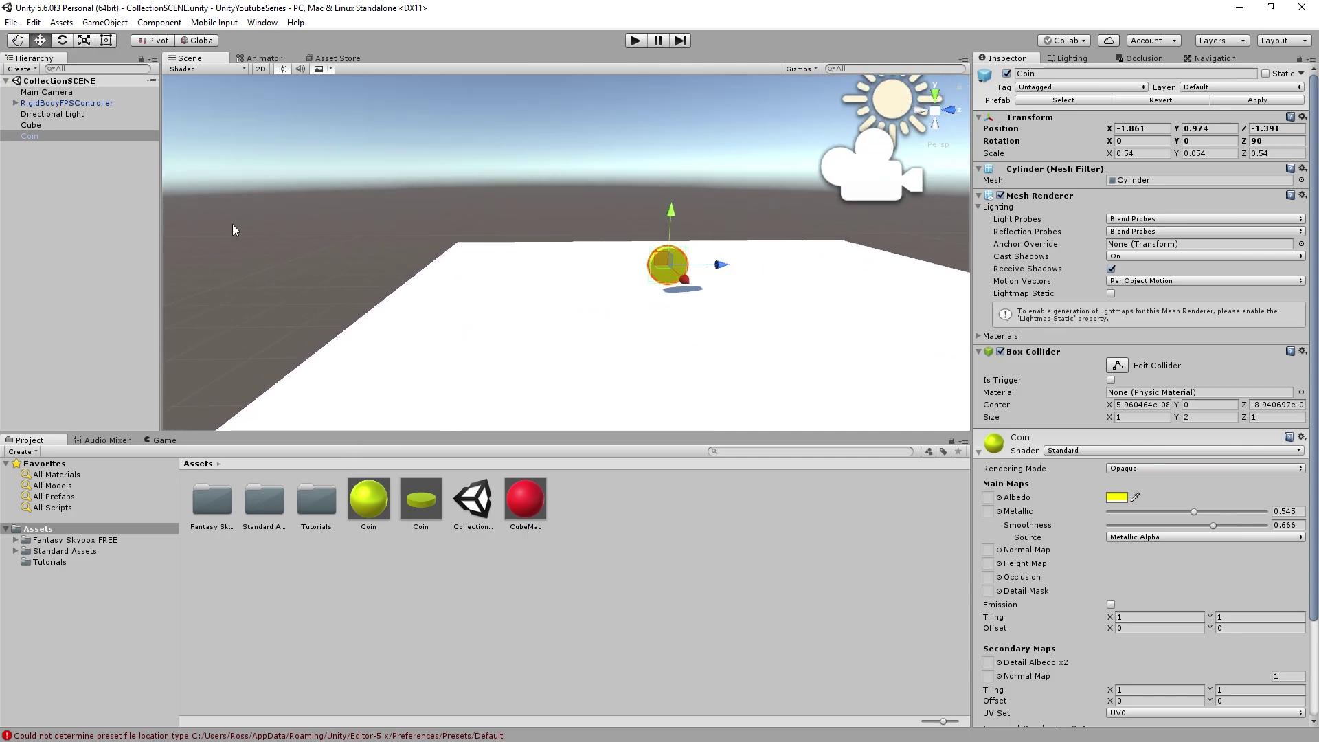
- Lower the first-person controller towards the floor to a Y position of about 1.413
{"action": "left_click", "coordinate": [77, 102]}
{"action": "key", "text": "f"}
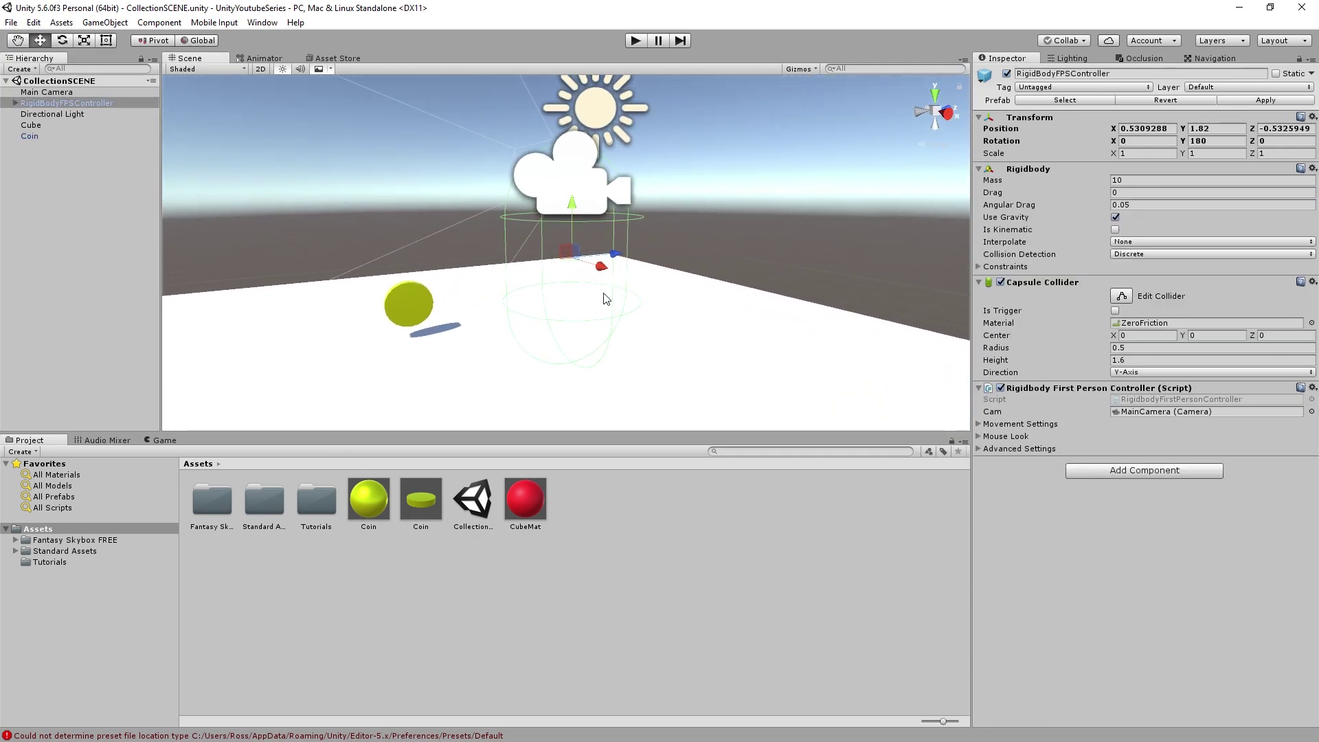
{"action": "left_click_drag", "start_coordinate": [569, 229], "coordinate": [570, 309]}
{"action": "middle_click_drag", "start_coordinate": [593, 353], "coordinate": [550, 150]}
{"action": "right_click_drag", "start_coordinate": [529, 210], "coordinate": [534, 187]}
{"action": "key", "text": "s"}
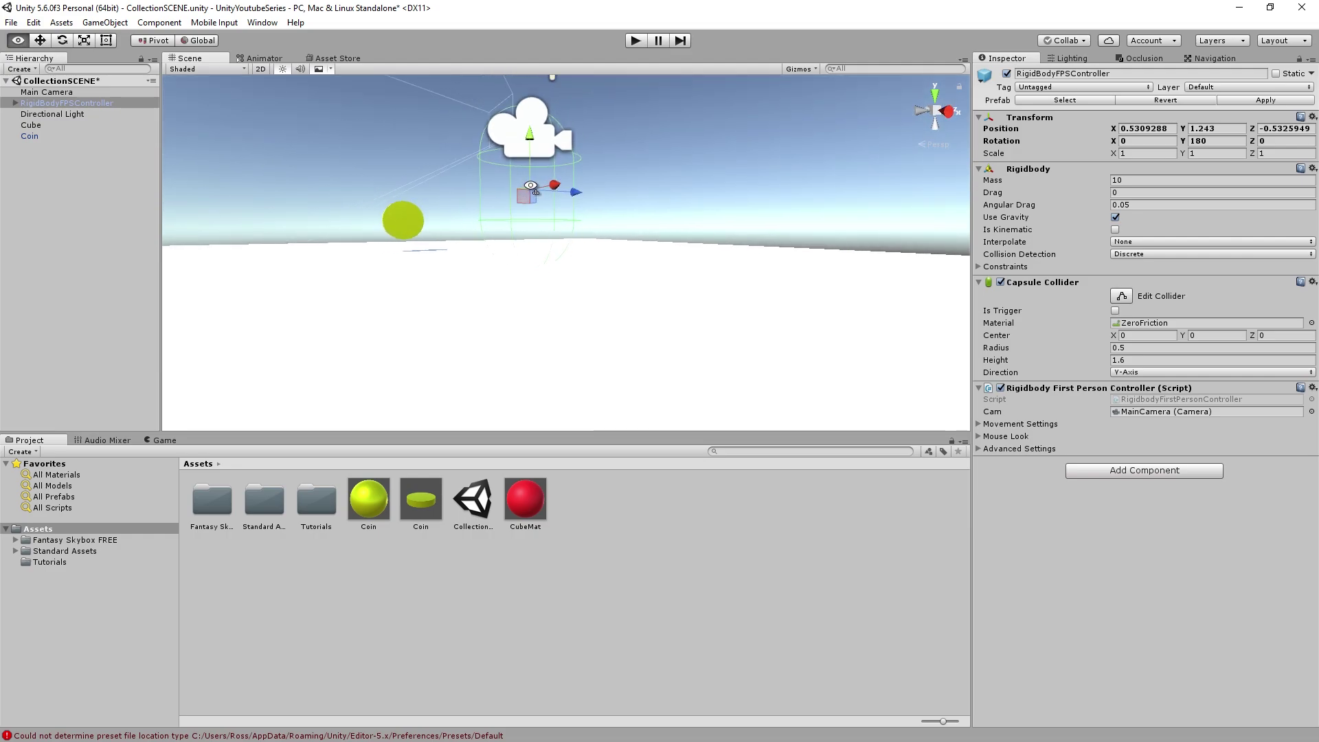
{"action": "left_click_drag", "start_coordinate": [536, 137], "coordinate": [536, 119]}
{"action": "middle_click_drag", "start_coordinate": [559, 159], "coordinate": [554, 221]}
{"action": "mouse_move", "coordinate": [577, 225]}
{"action": "right_mouse_down"}
{"action": "mouse_move", "coordinate": [529, 227]}
{"action": "mouse_move", "coordinate": [559, 237]}
{"action": "right_mouse_up"}
{"action": "key", "text": "w"}
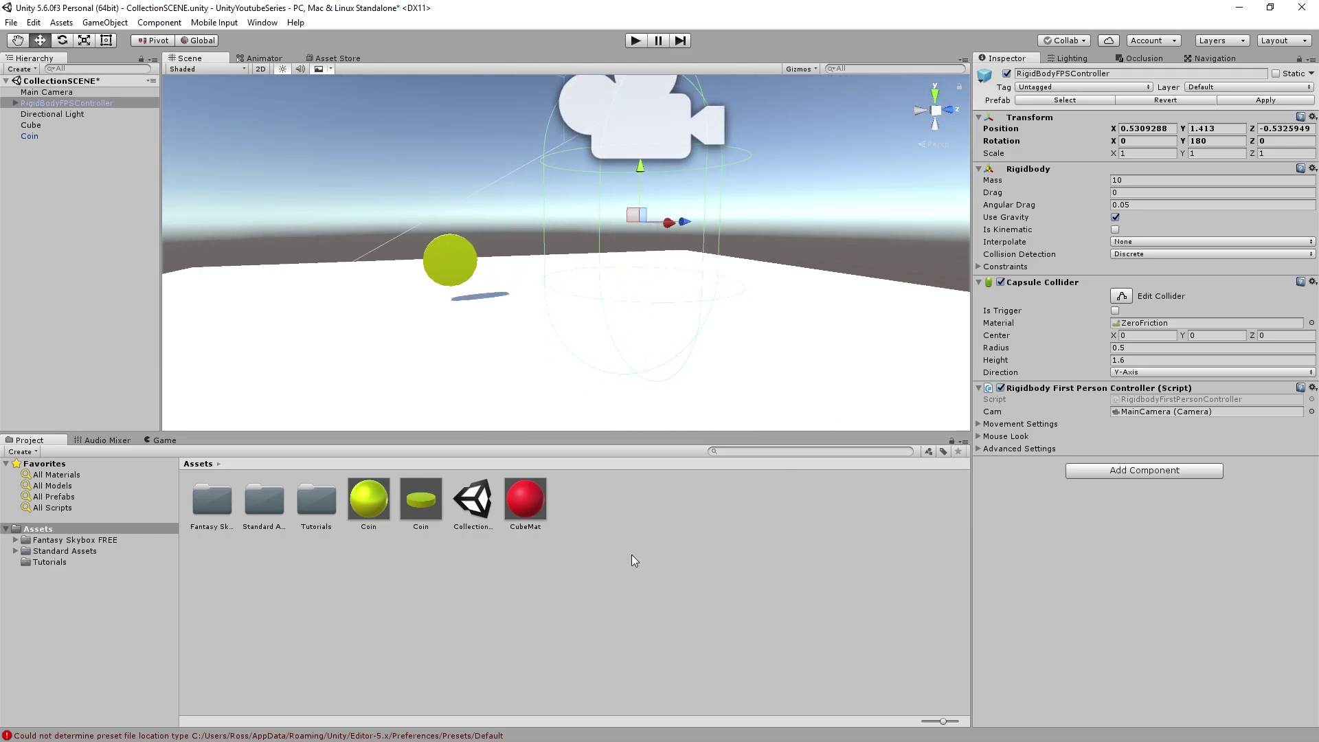
- Create a C# script named CoinScript in the Assets folder
{"action": "right_click", "coordinate": [609, 549]}
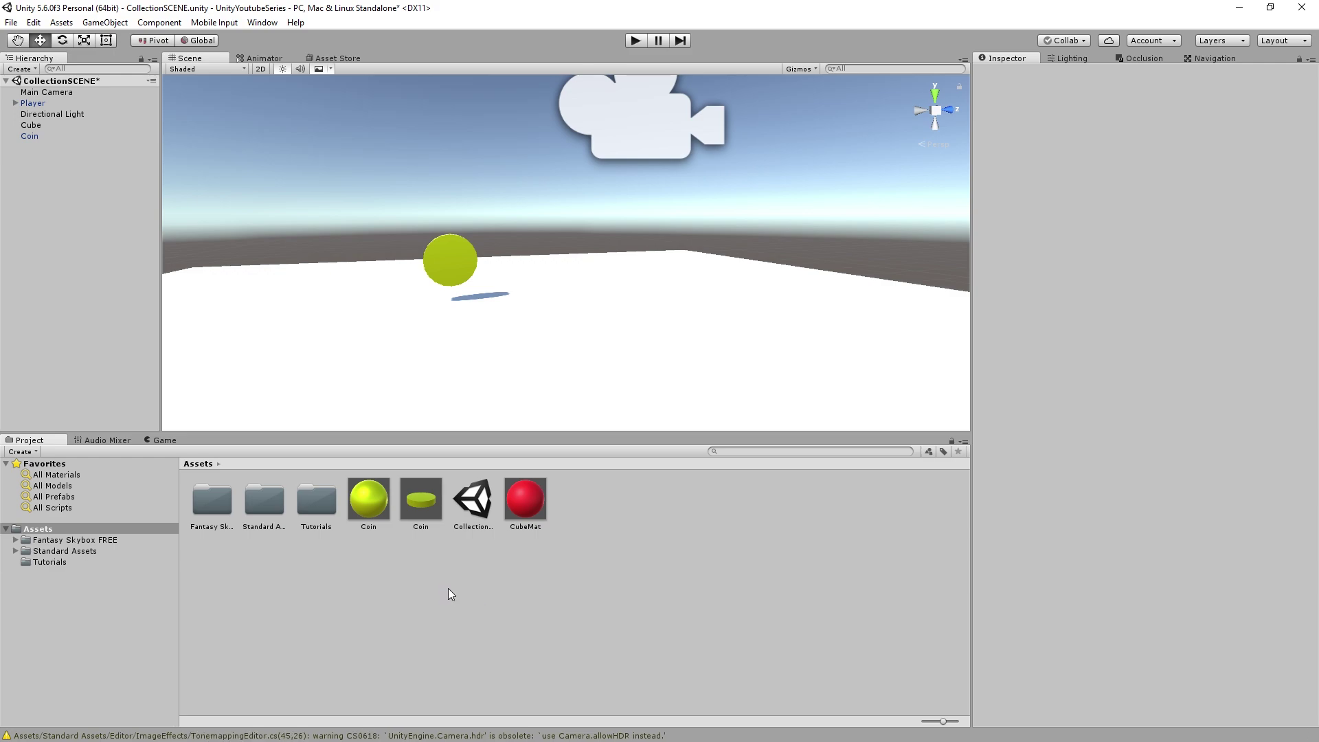
{"action": "left_click", "coordinate": [444, 284]}
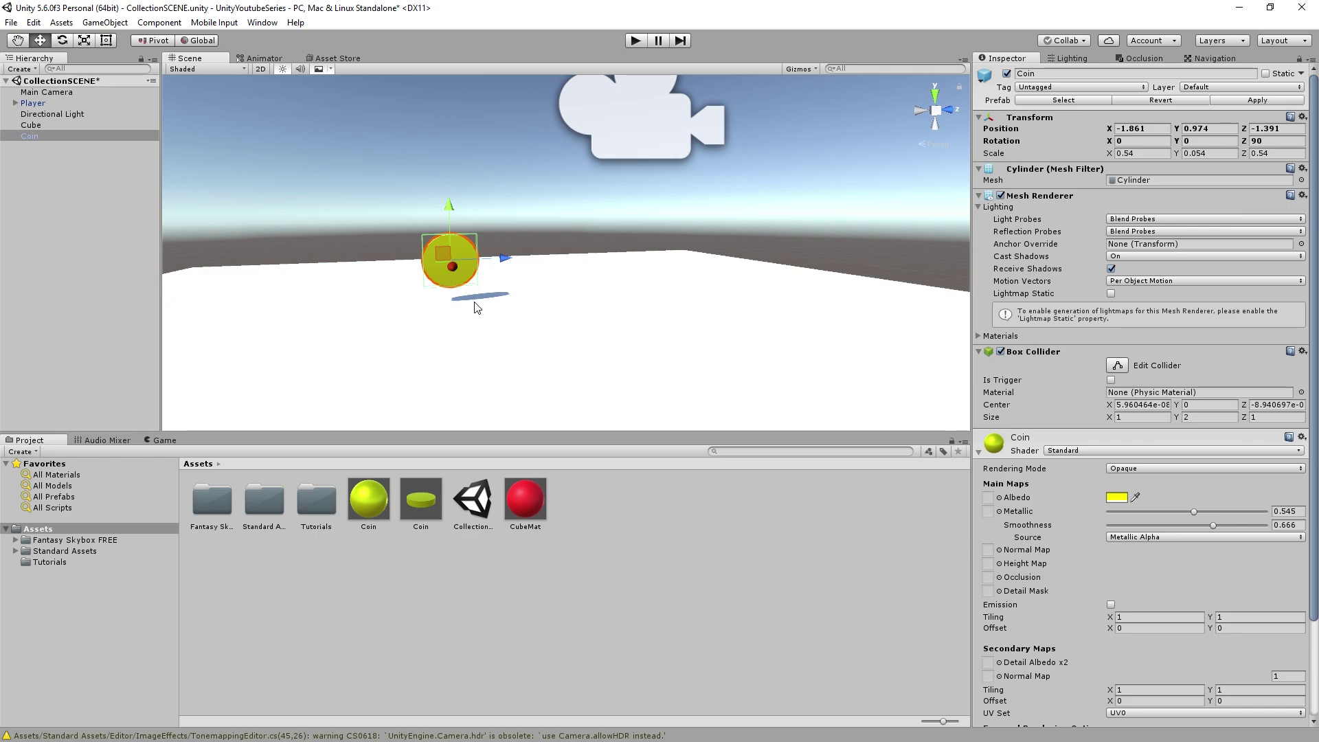
{"action": "right_click", "coordinate": [609, 512]}
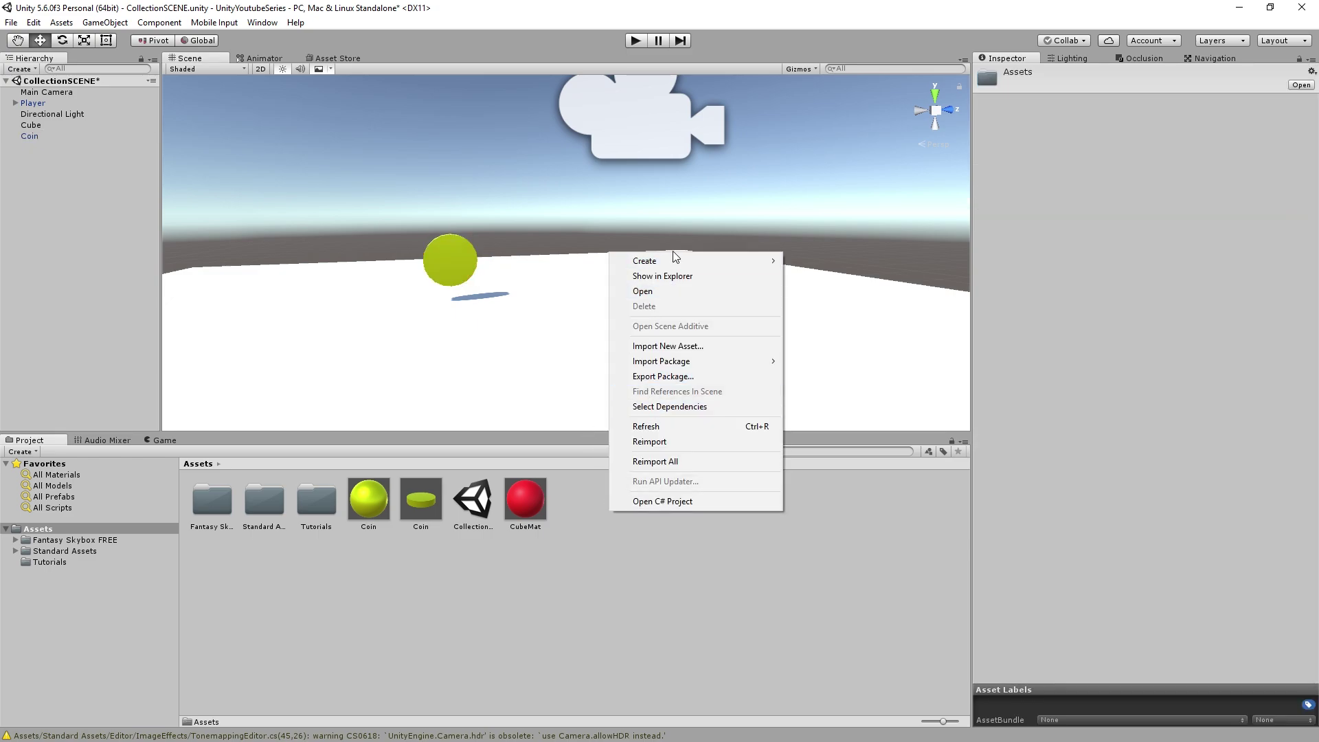
{"action": "mouse_move", "coordinate": [670, 261]}
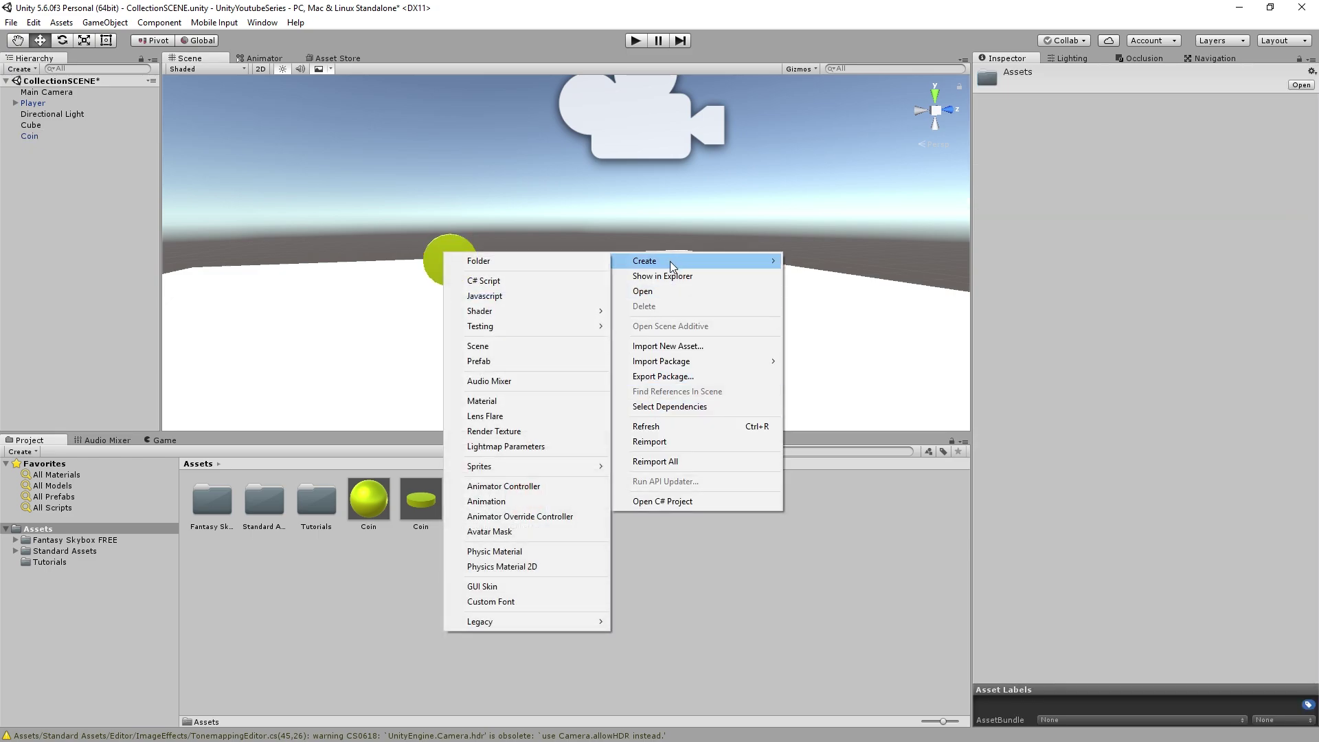
{"action": "left_click", "coordinate": [525, 280]}
{"action": "type", "text": "Coin"}
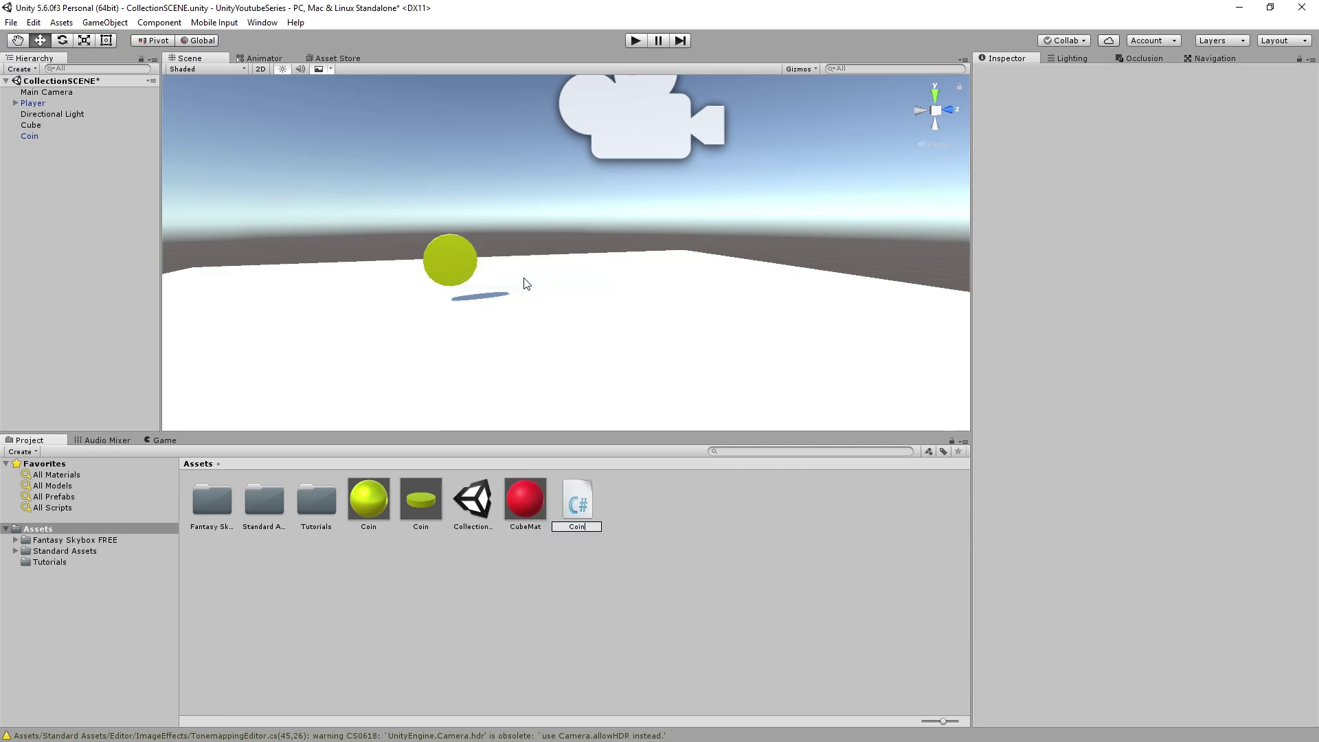
{"action": "type", "text": "Script"}
{"action": "key", "text": "Return"}
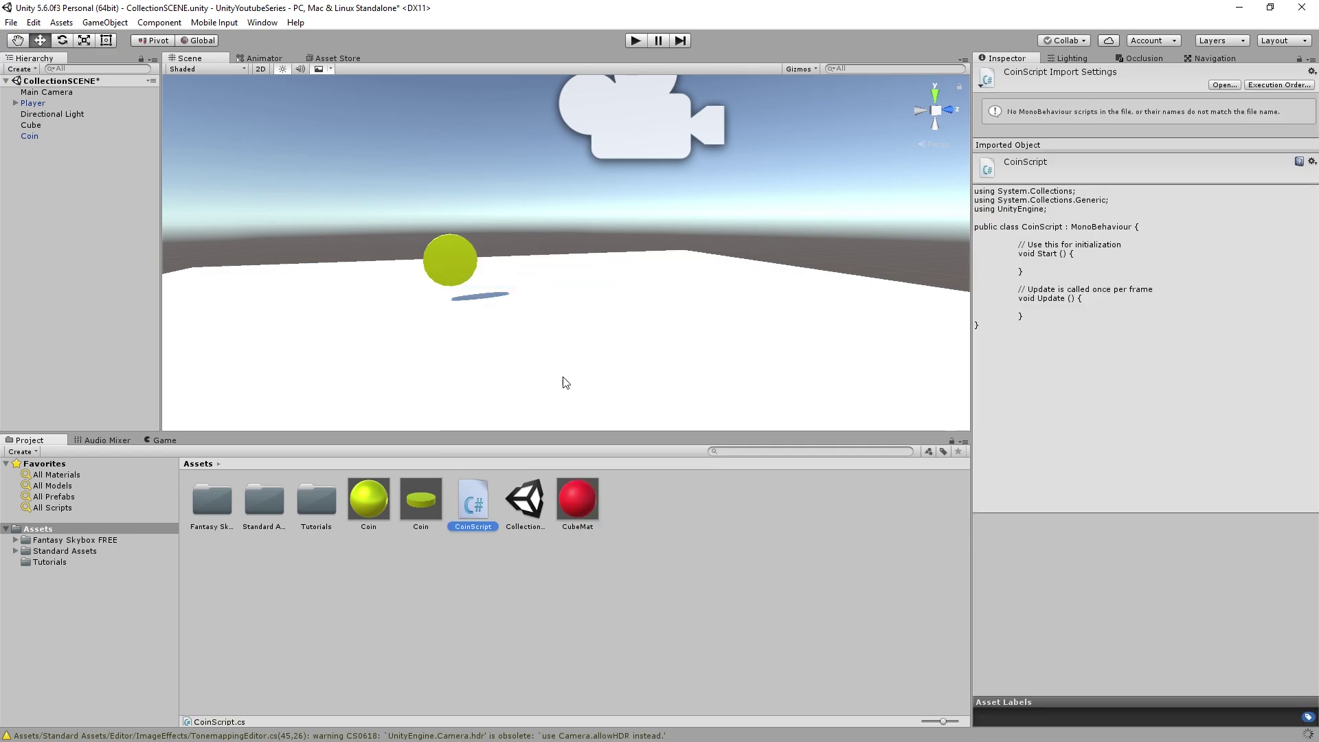
- Attach CoinScript to the Coin prefab and select the Coin instance in the scene
{"action": "left_click", "coordinate": [421, 499]}
{"action": "scroll", "coordinate": [791, 421], "scroll_direction": "down", "scroll_amount": 2}
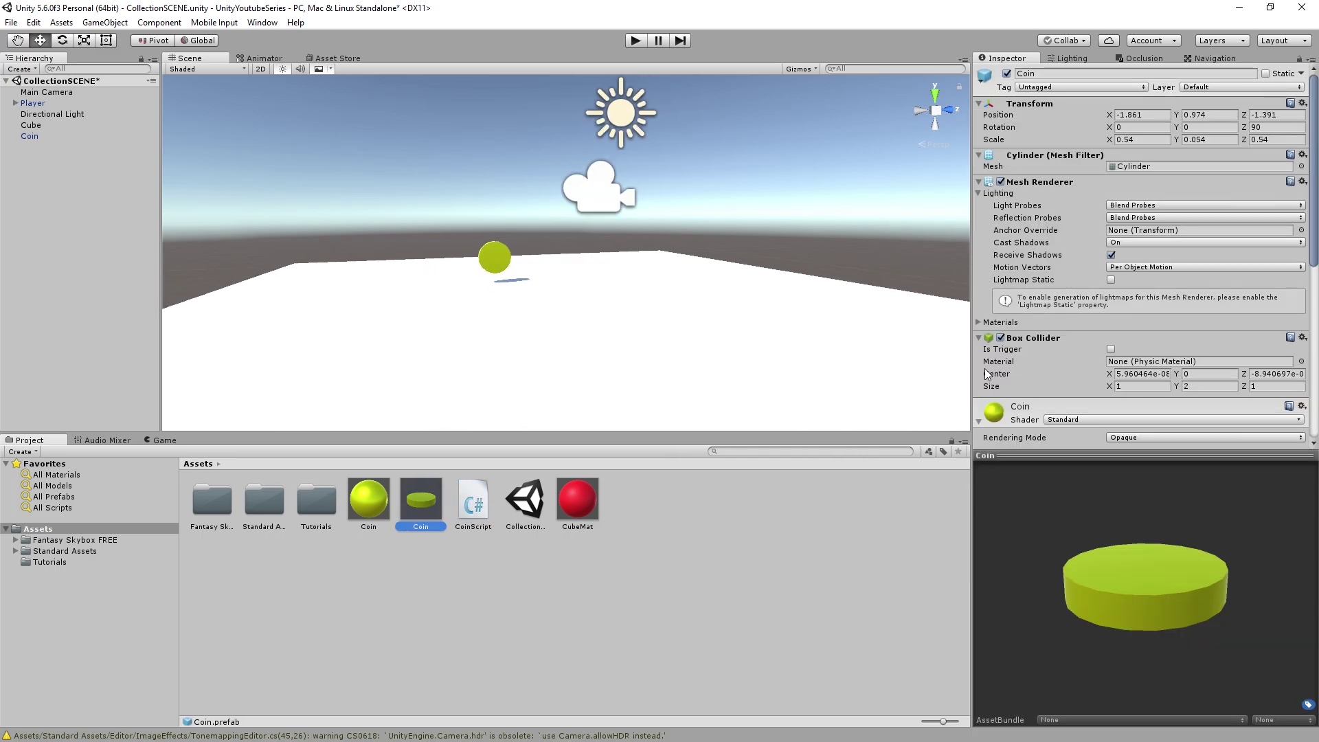
{"action": "scroll", "coordinate": [1003, 367], "scroll_direction": "down", "scroll_amount": 5}
{"action": "scroll", "coordinate": [1023, 367], "scroll_direction": "down", "scroll_amount": 4}
{"action": "left_click_drag", "start_coordinate": [473, 499], "coordinate": [415, 516]}
{"action": "scroll", "coordinate": [1061, 302], "scroll_direction": "up", "scroll_amount": 5}
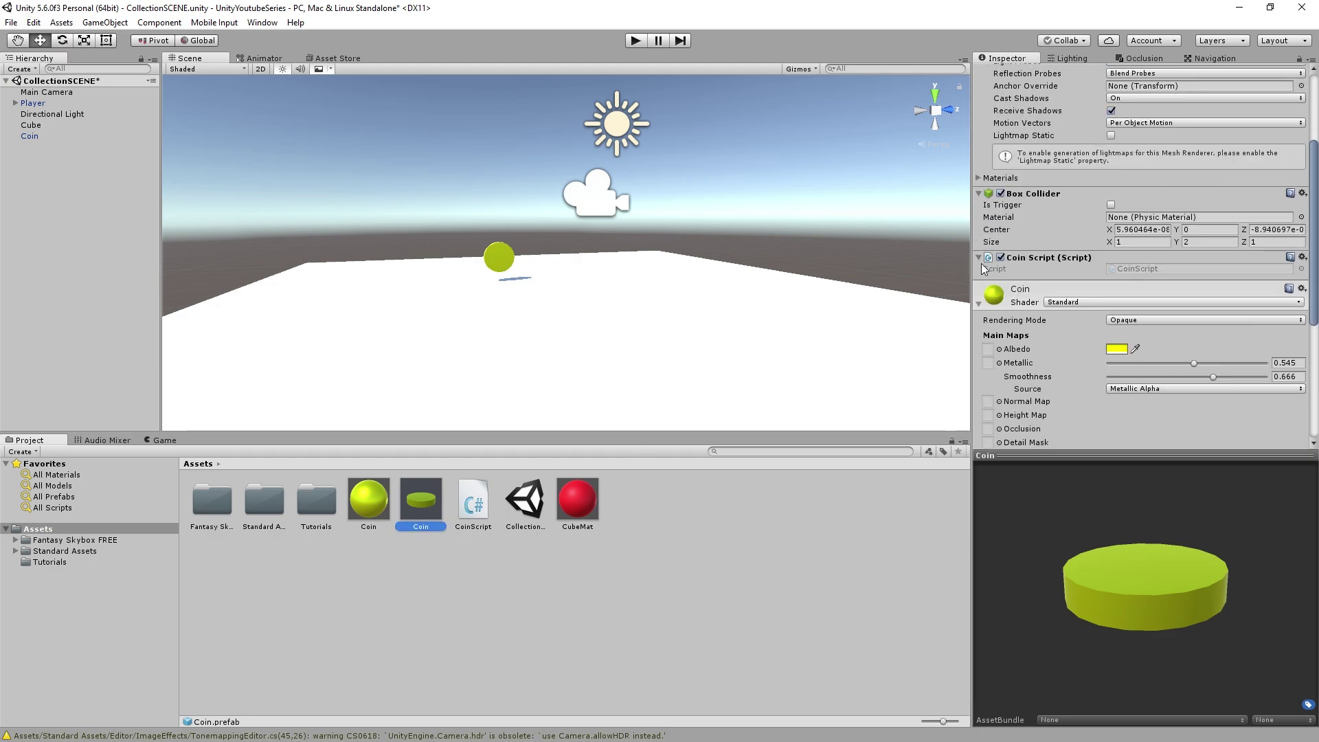
{"action": "left_click", "coordinate": [978, 303]}
{"action": "left_click", "coordinate": [59, 138]}
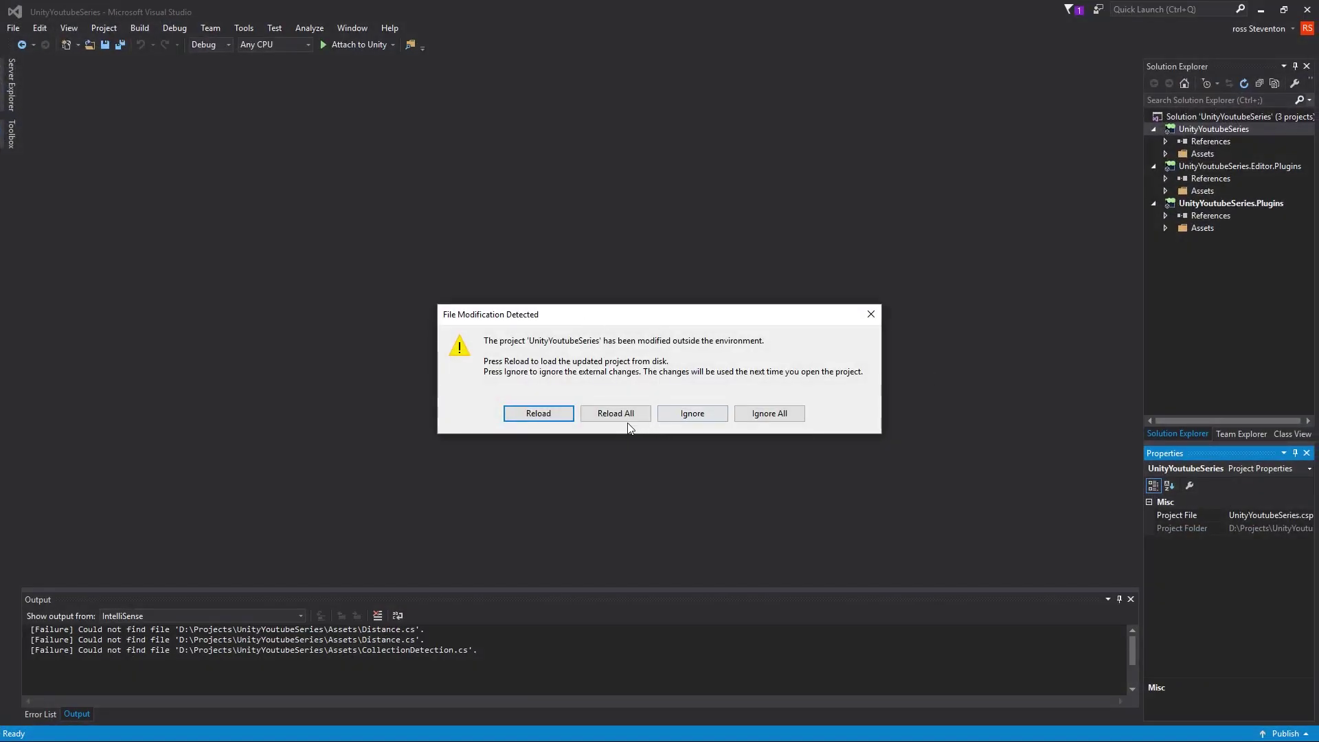
- Reload all externally modified projects in Visual Studio and open CoinScript for editing
{"action": "left_click", "coordinate": [617, 411]}
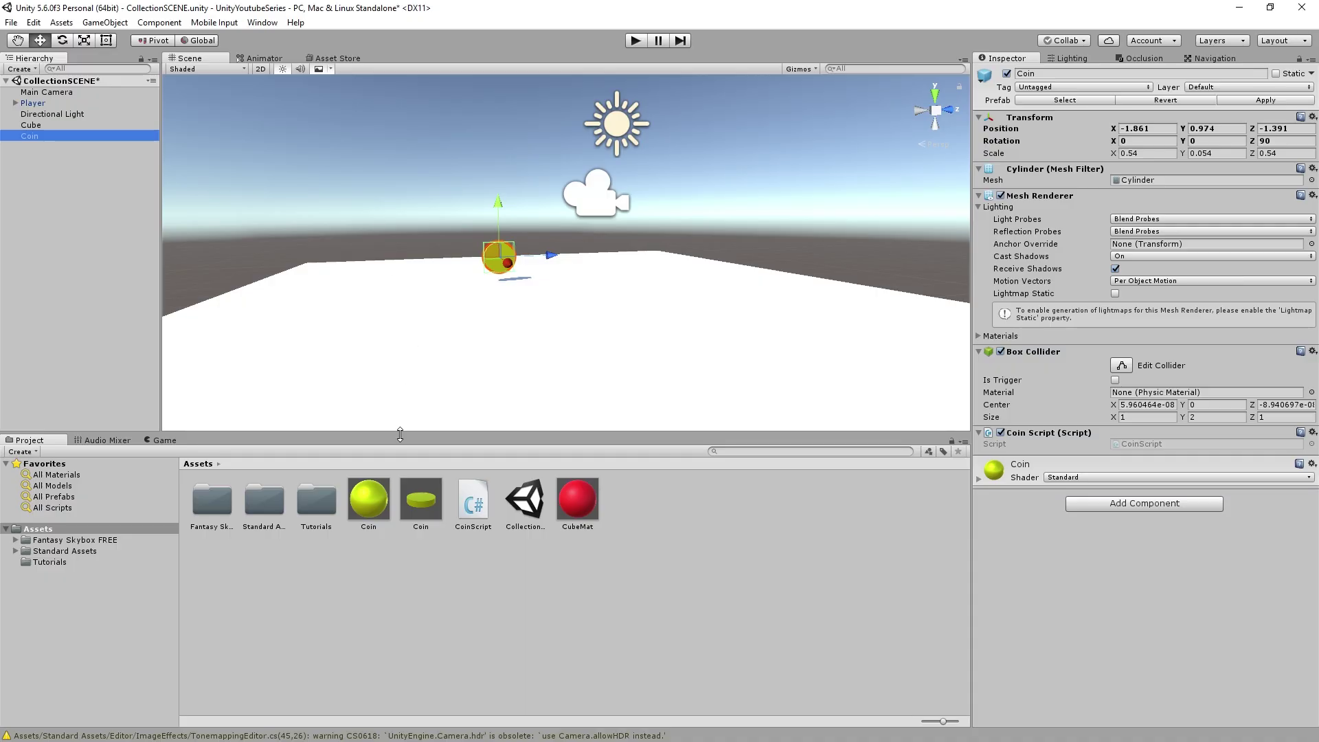
{"action": "left_click", "coordinate": [474, 483]}
{"action": "double_click", "coordinate": [474, 506]}
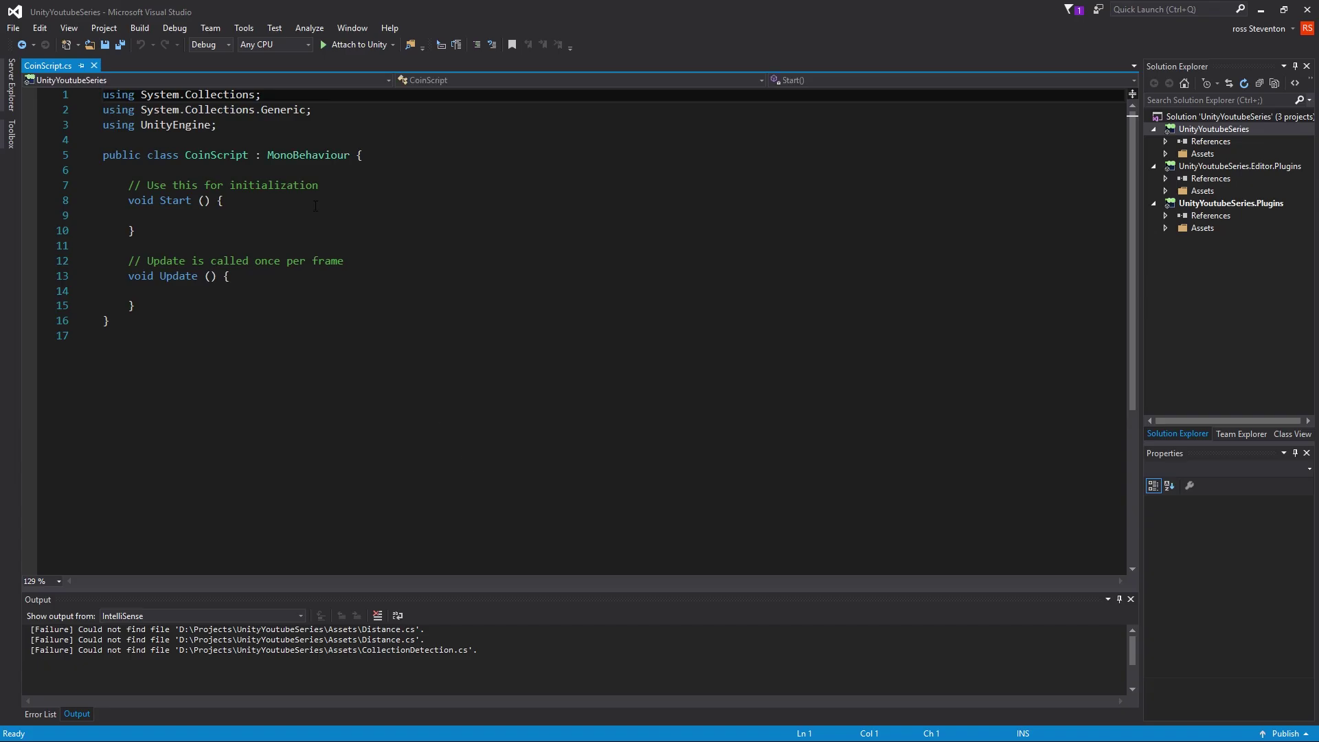
- Add a private OnTriggerEnter(Collider other) method below Update in CoinScript and save the script
{"action": "left_click", "coordinate": [165, 320]}
{"action": "left_click", "coordinate": [165, 309]}
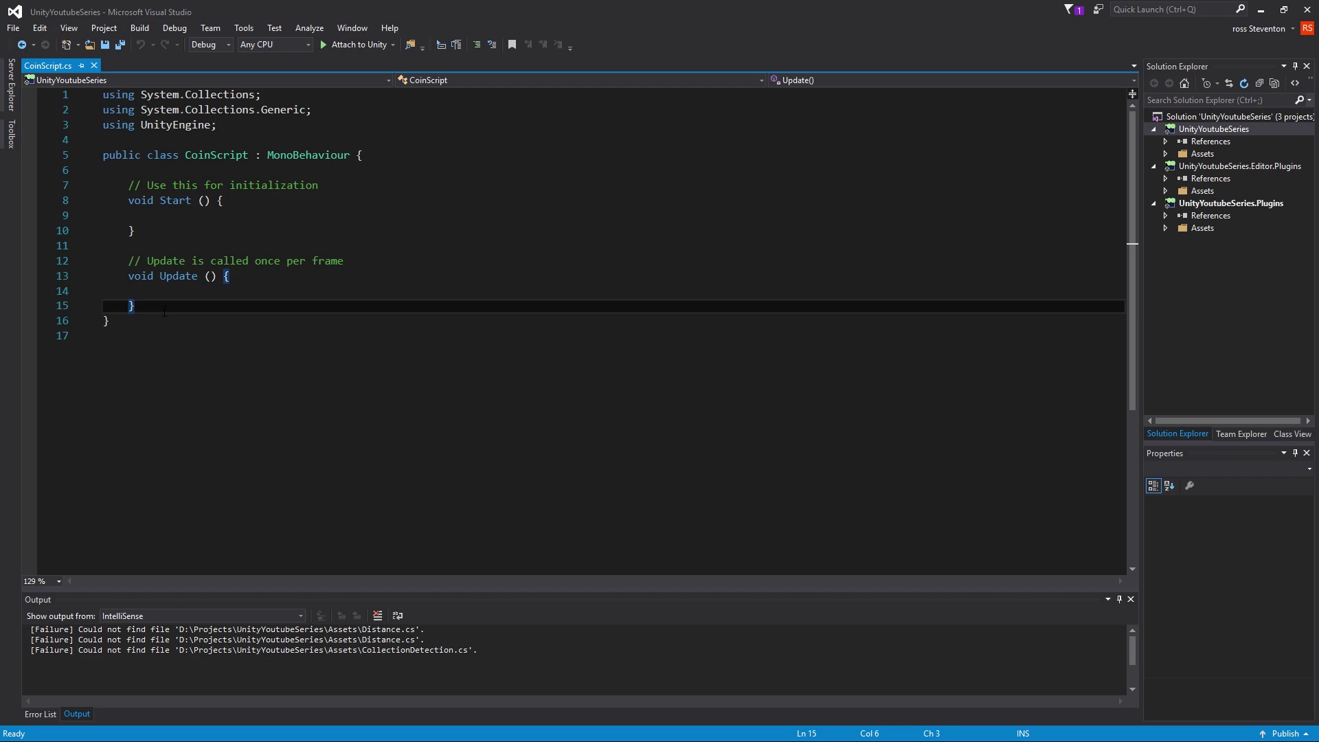
{"action": "key", "text": "Return"}
{"action": "key", "text": "Return"}
{"action": "type", "text": "void ont"}
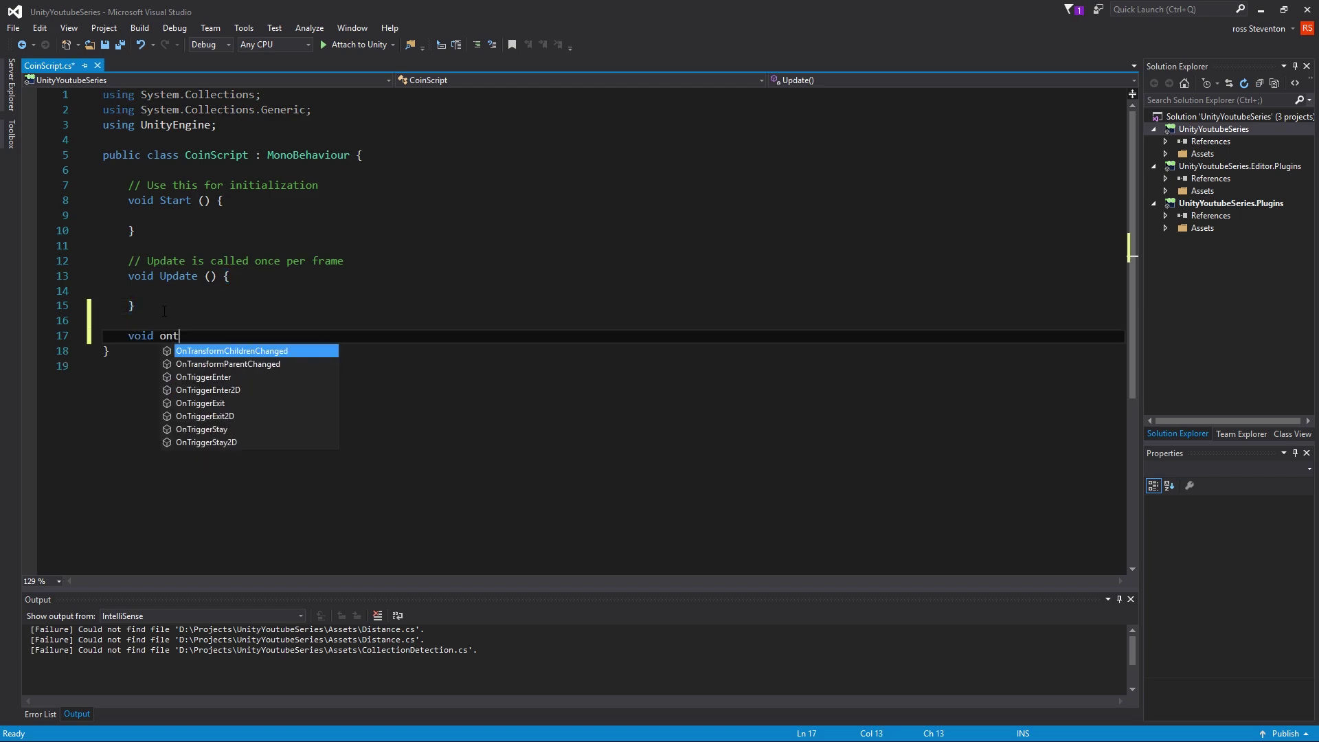
{"action": "key", "text": "Down"}
{"action": "key", "text": "Down"}
{"action": "key", "text": "Return"}
{"action": "key", "text": "ctrl+s"}
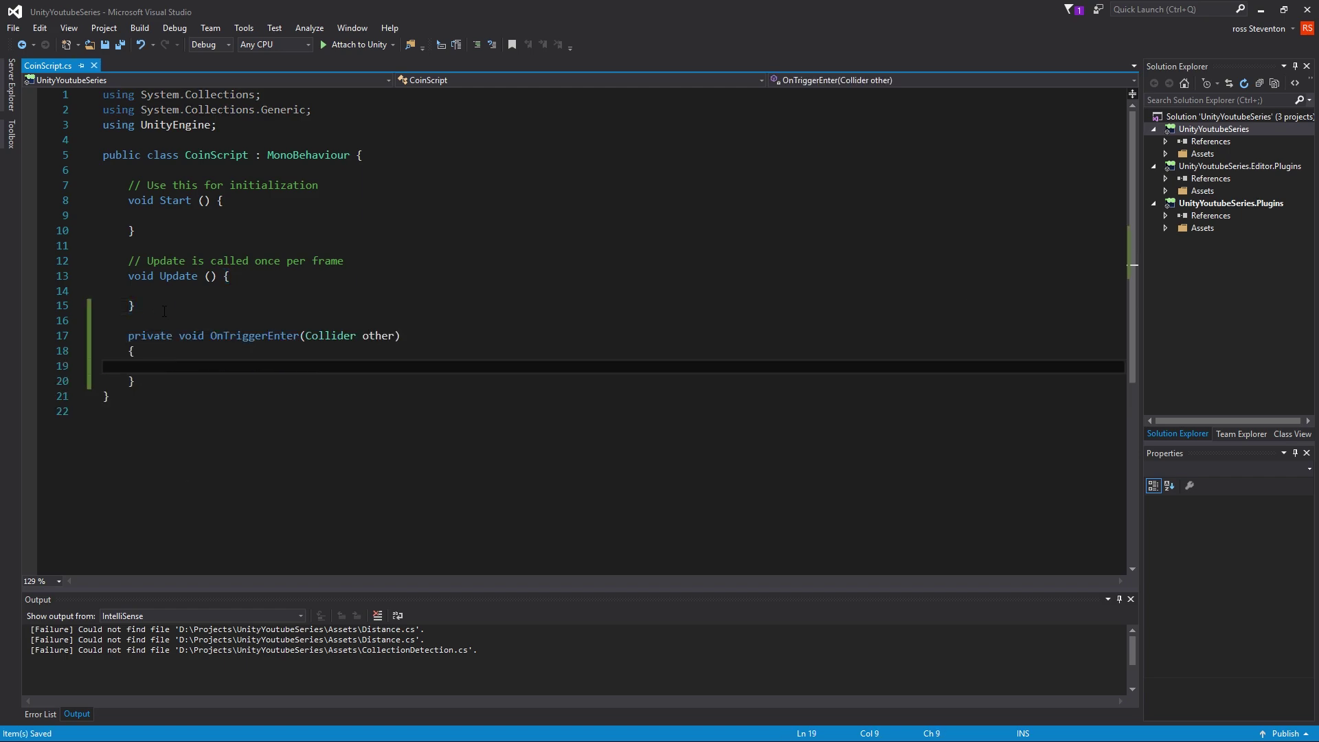
- Add an if block inside OnTriggerEnter that checks whether other.name == "Player"
{"action": "type", "text": "if"}
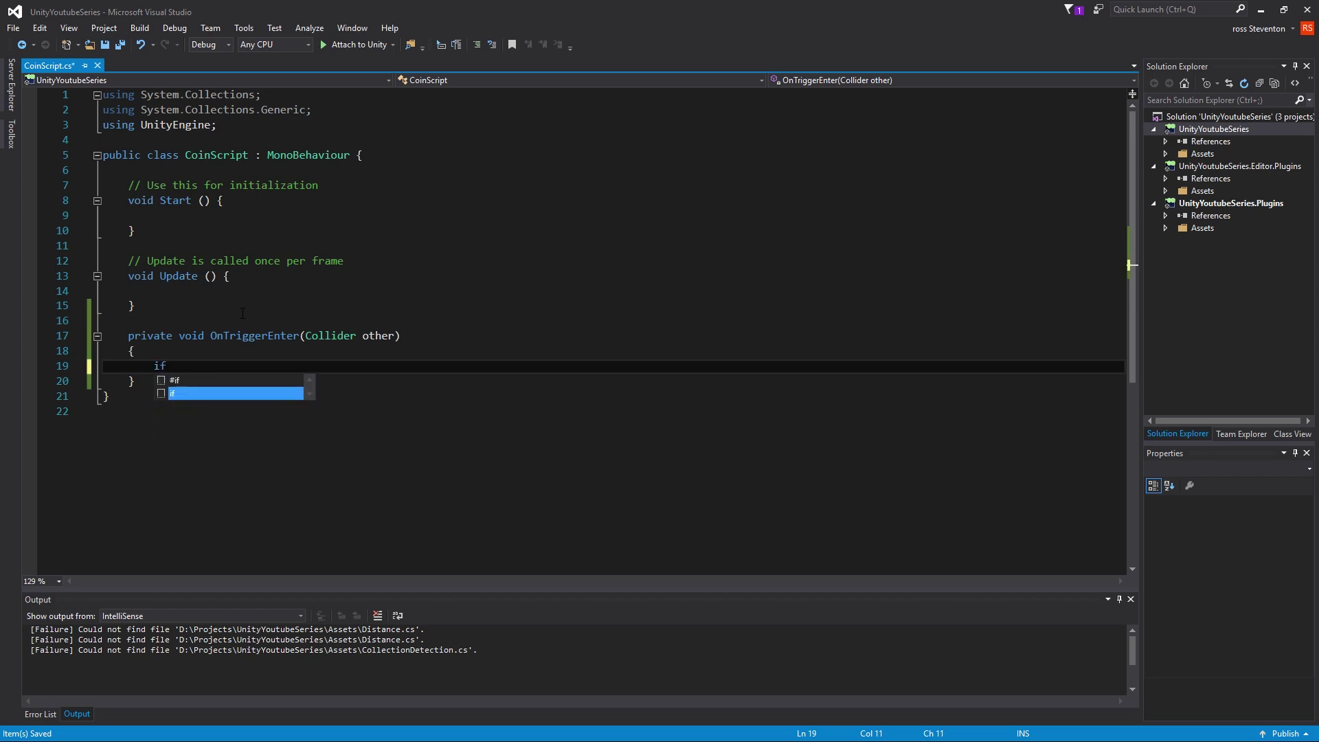
{"action": "type", "text": "(other."}
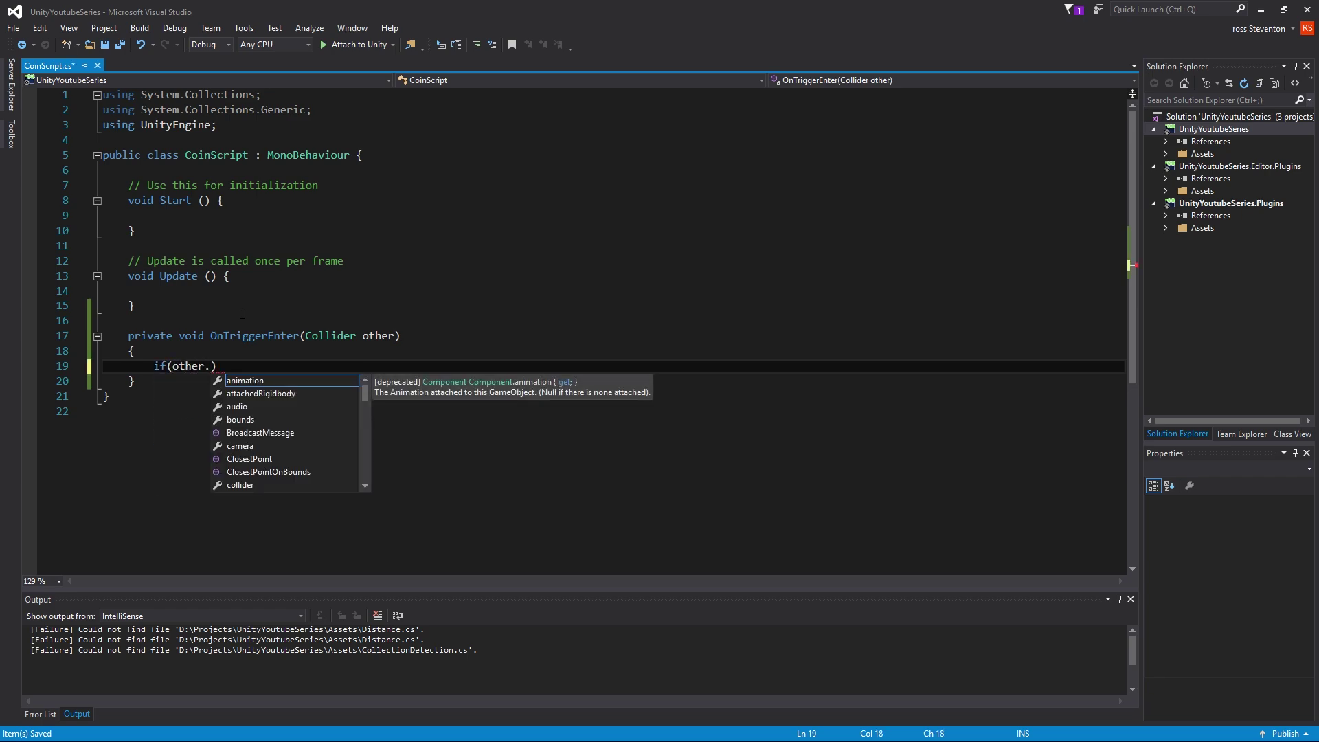
{"action": "type", "text": "name "}
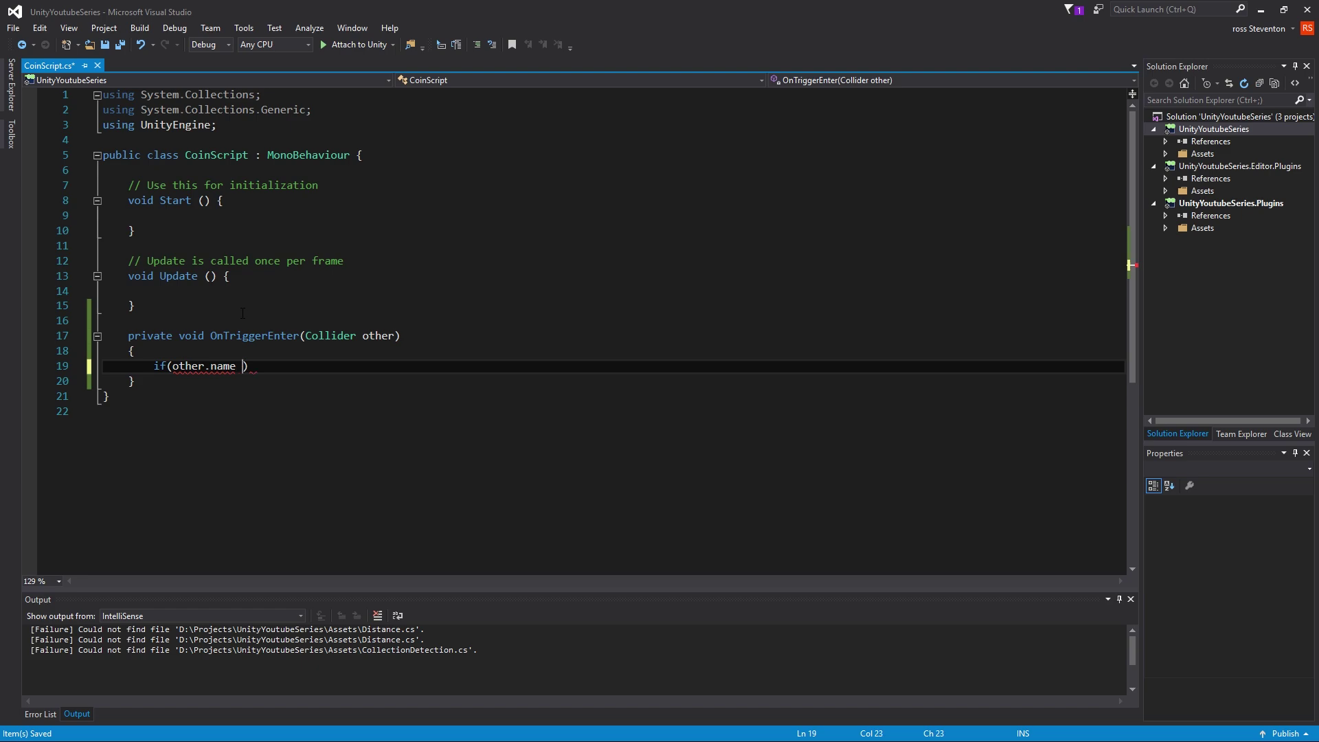
{"action": "type", "text": "== \"\""}
{"action": "type", "text": "layer"}
{"action": "key", "text": "Return"}
{"action": "type", "text": "{"}
{"action": "key", "text": "Return"}
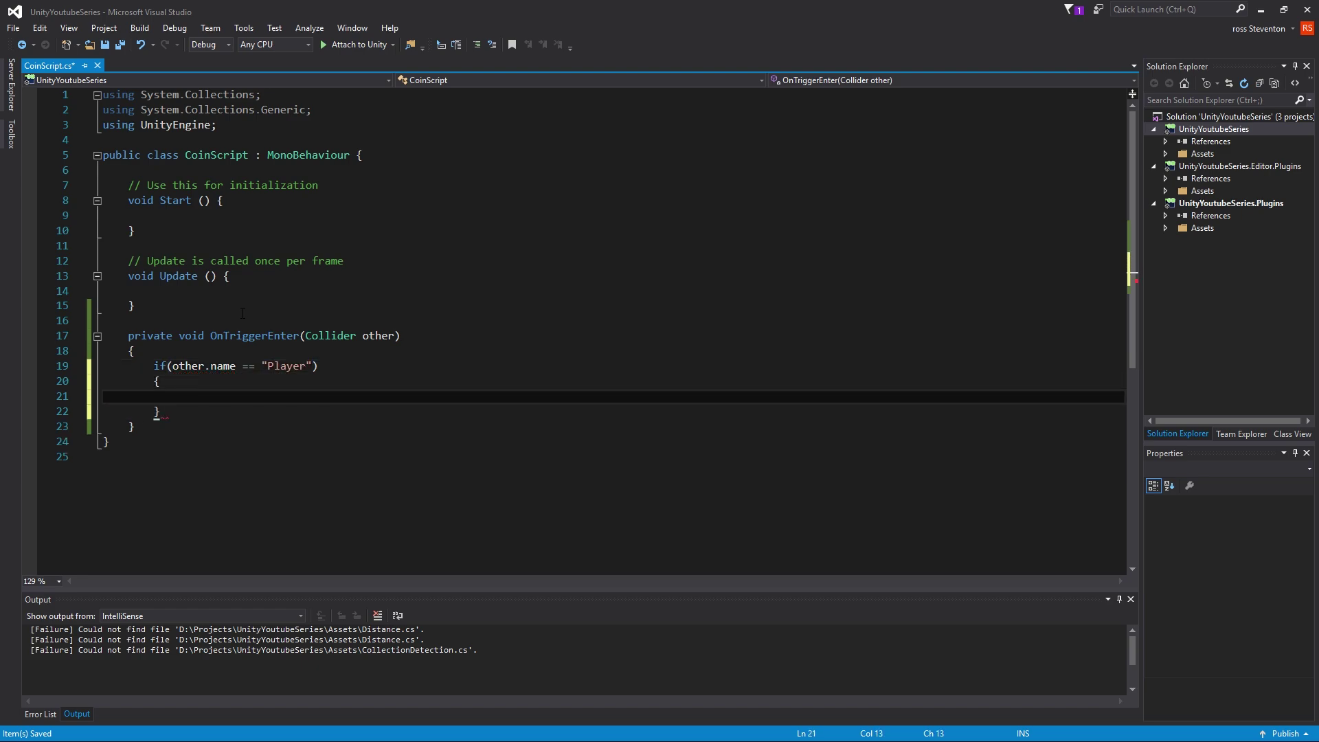
- Write Destroy(gameObject); inside the Player check
{"action": "type", "text": "Destroy()"}
{"action": "key", "text": "BackSpace"}
{"action": "type", "text": "gameObject);"}
- Insert the comment "//Add 1 to points." above the Destroy line and save the script
{"action": "key", "text": "Up"}
{"action": "key", "text": "Return"}
{"action": "type", "text": "//Add"}
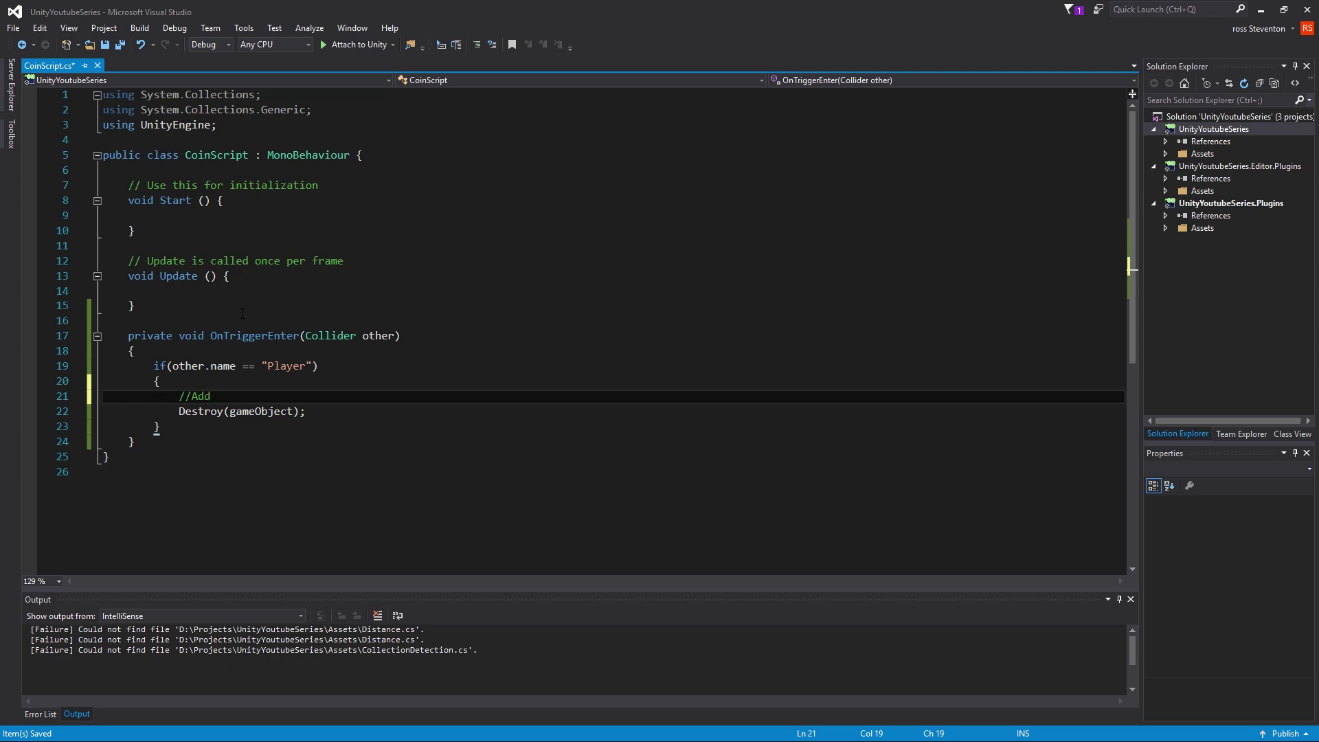
{"action": "type", "text": " 1 to points;"}
{"action": "key", "text": "ctrl+s"}
{"action": "key", "text": "BackSpace"}
{"action": "type", "text": "."}
{"action": "key", "text": "ctrl+s"}
{"action": "left_click_drag", "start_coordinate": [178, 397], "coordinate": [316, 397]}
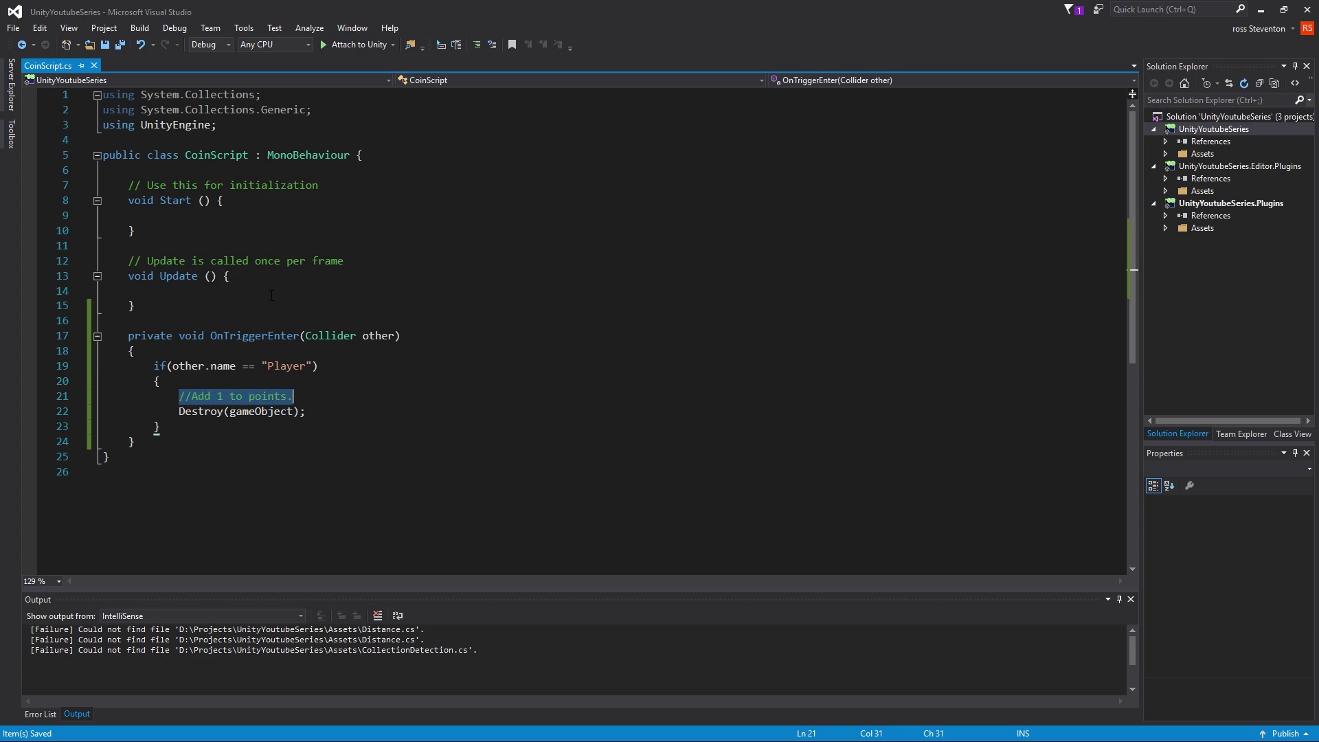
{"action": "left_click", "coordinate": [308, 398]}
- Append the comment "// This destroys things." to the Destroy line and save the script
{"action": "left_click", "coordinate": [321, 415]}
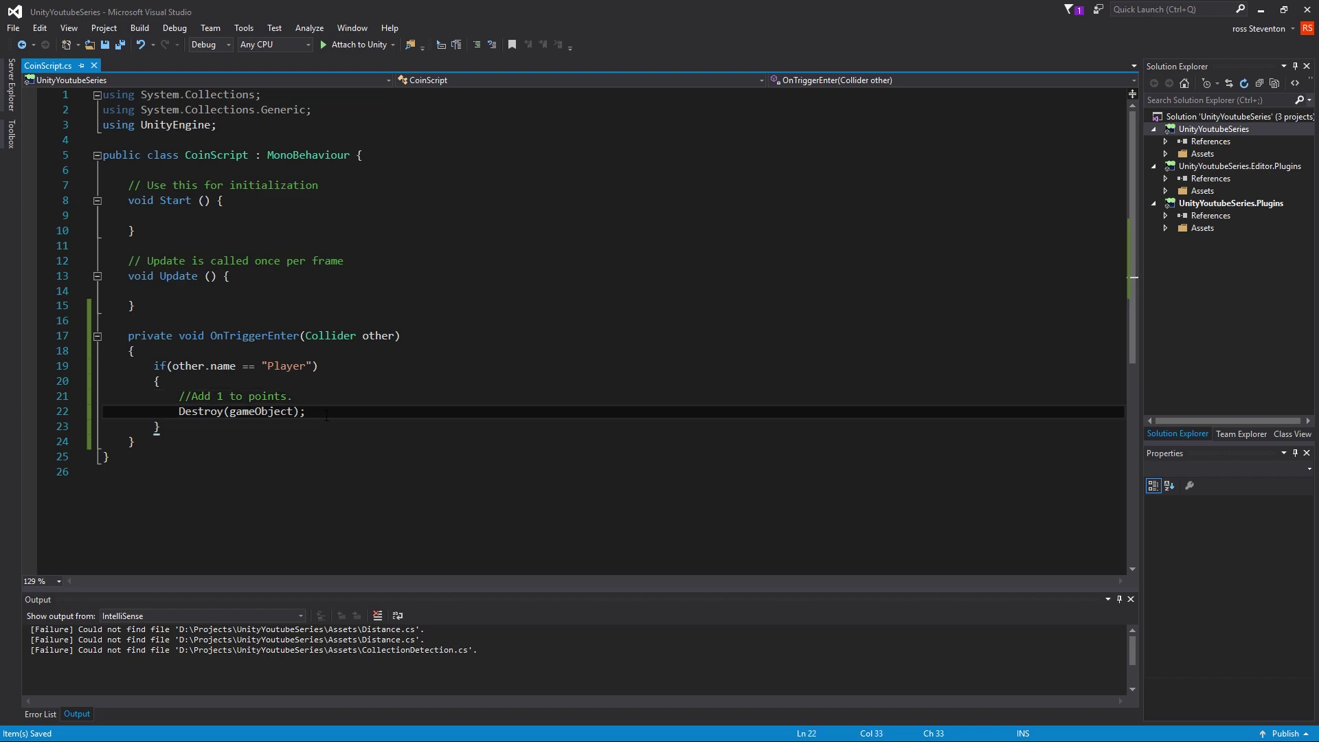
{"action": "type", "text": "// This distroys"}
{"action": "key", "text": "BackSpace"}
{"action": "key", "text": "BackSpace"}
{"action": "key", "text": "BackSpace"}
{"action": "key", "text": "BackSpace"}
{"action": "key", "text": "BackSpace"}
{"action": "key", "text": "BackSpace"}
{"action": "key", "text": "BackSpace"}
{"action": "key", "text": "BackSpace"}
{"action": "type", "text": "estroys thing"}
{"action": "key", "text": "Up"}
{"action": "key", "text": "Up"}
{"action": "key", "text": "ctrl+s"}
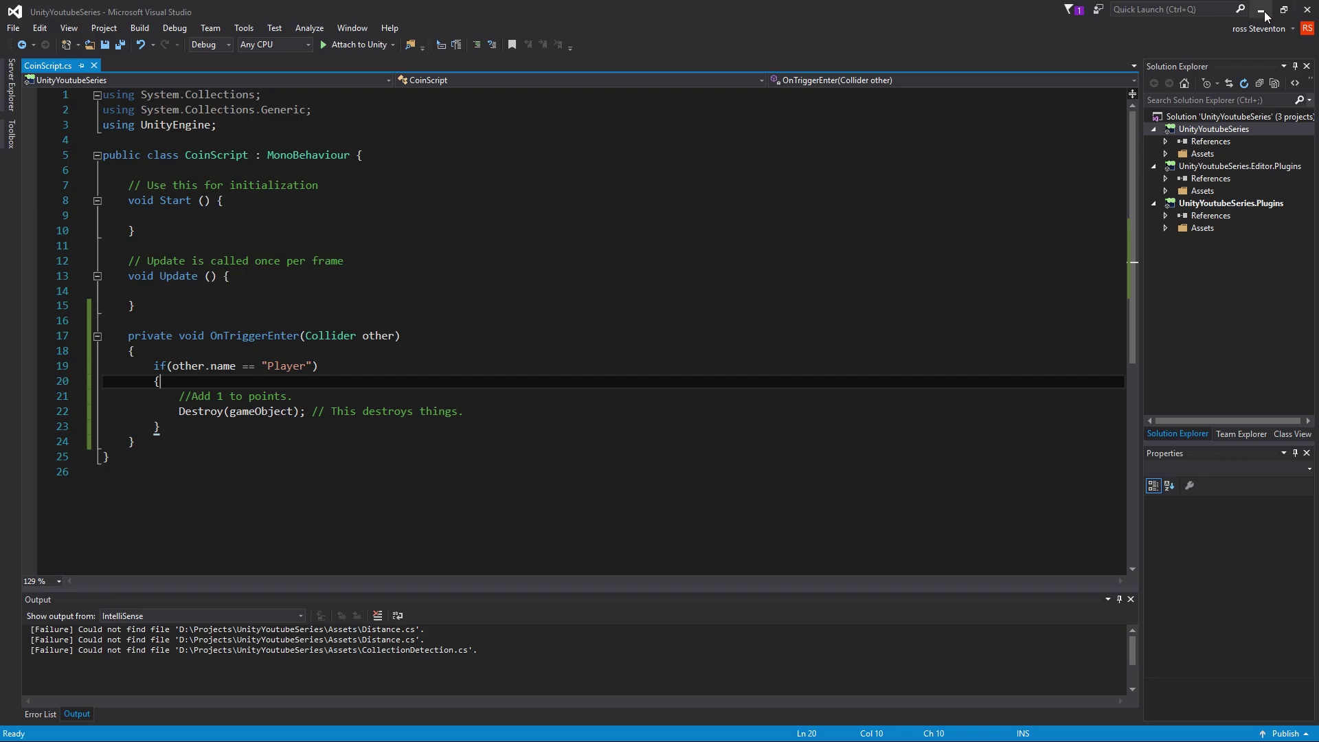
- Return to Unity, enable Is Trigger on the Coin's Box Collider and play the scene
{"action": "left_click", "coordinate": [1263, 11]}
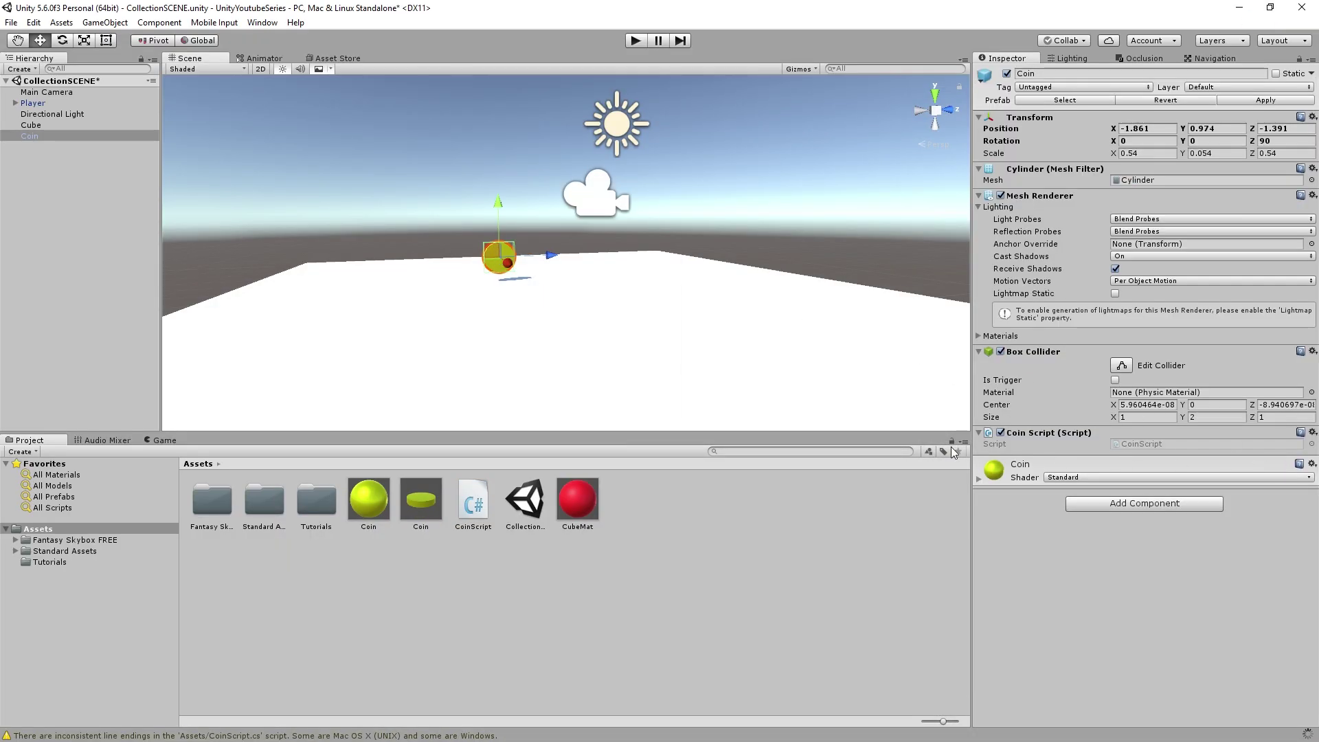
{"action": "left_click", "coordinate": [77, 106]}
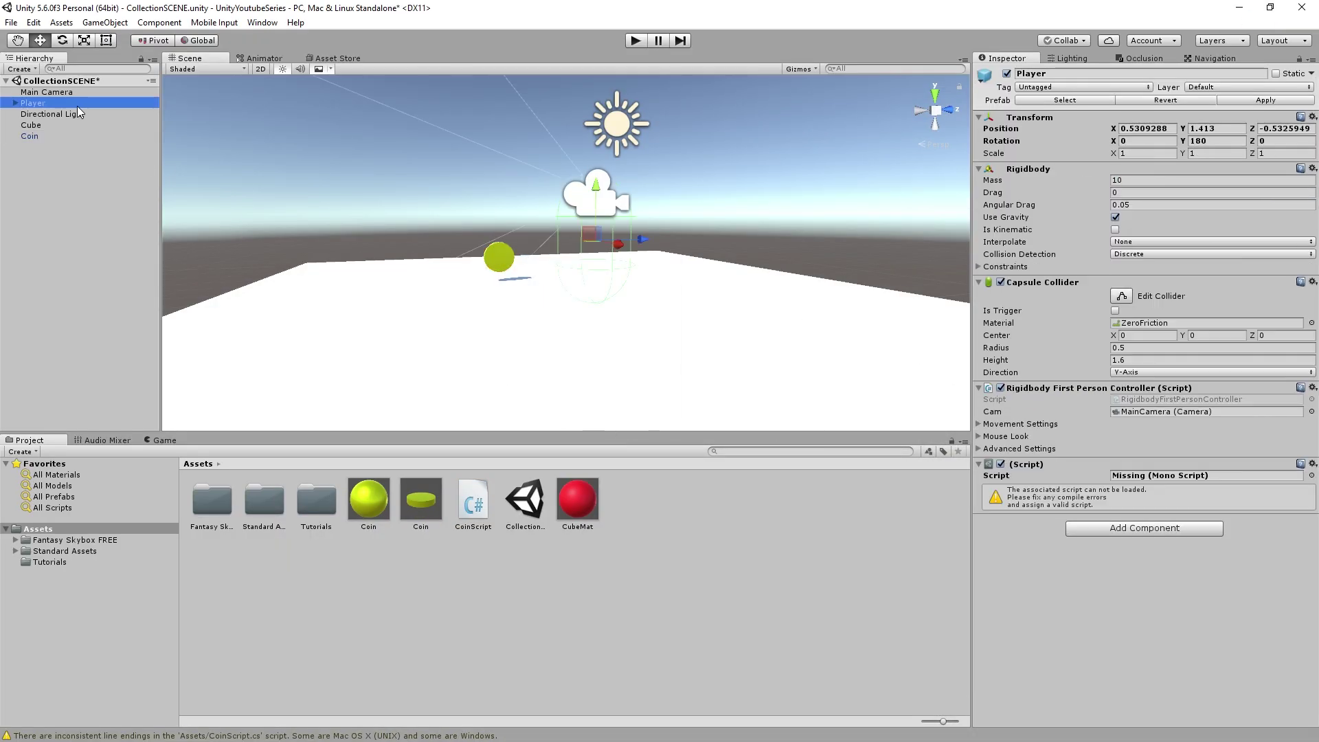
{"action": "left_click", "coordinate": [498, 264]}
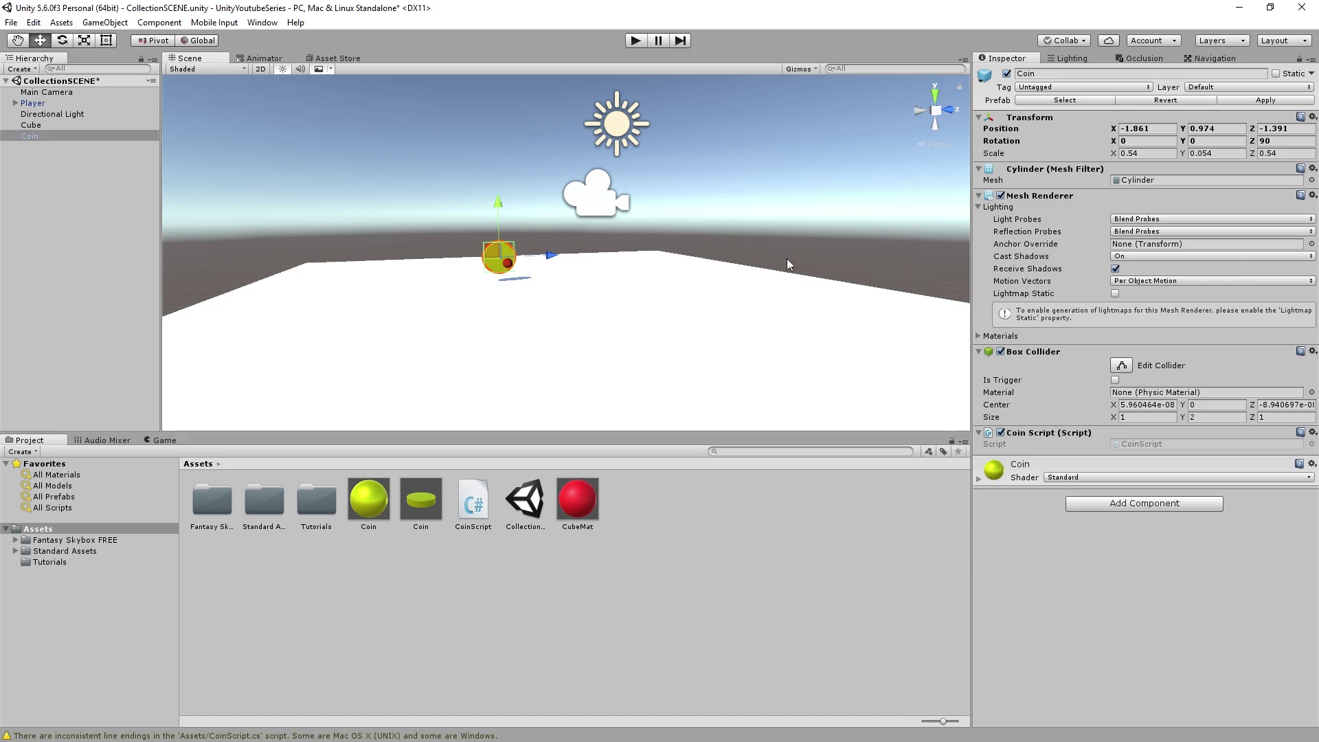
{"action": "left_click", "coordinate": [1116, 380]}
{"action": "left_click", "coordinate": [638, 40]}
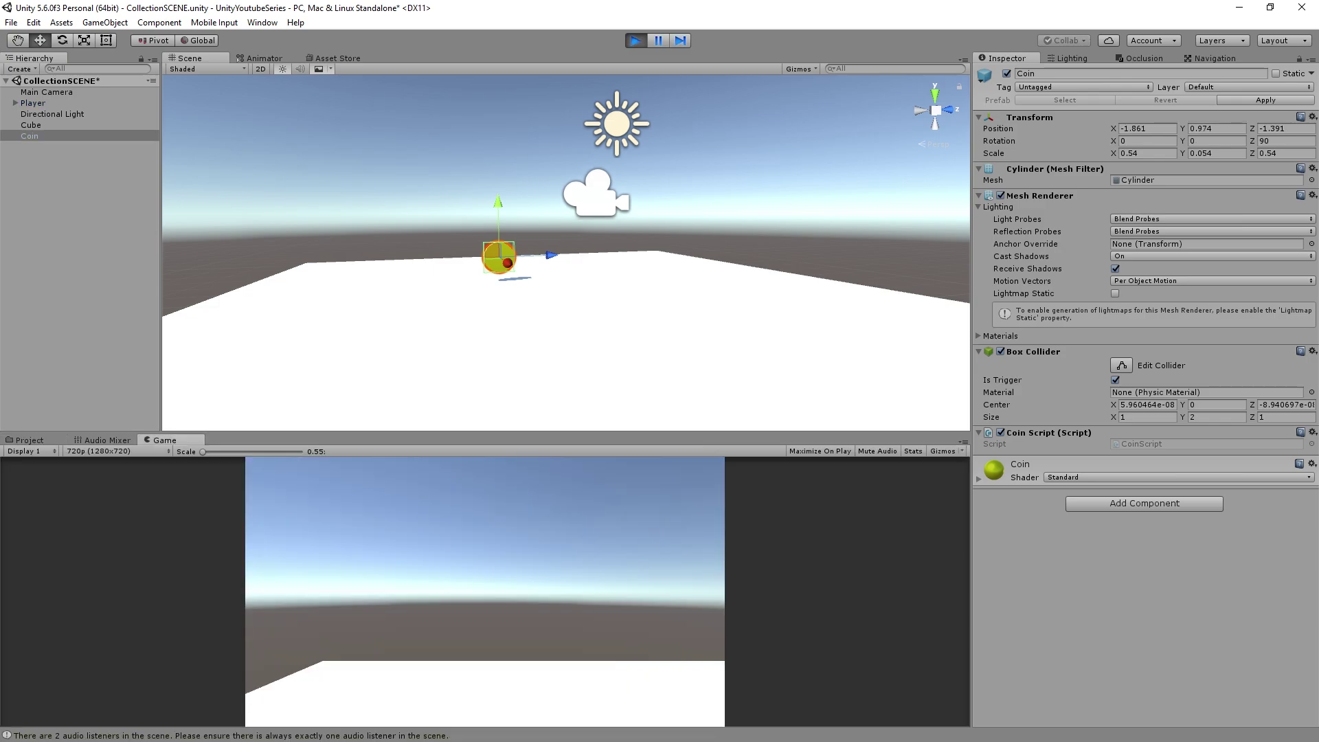
- Walk the Player into the coin in play mode to test the pickup, and stop playing
{"action": "key", "text": "w"}
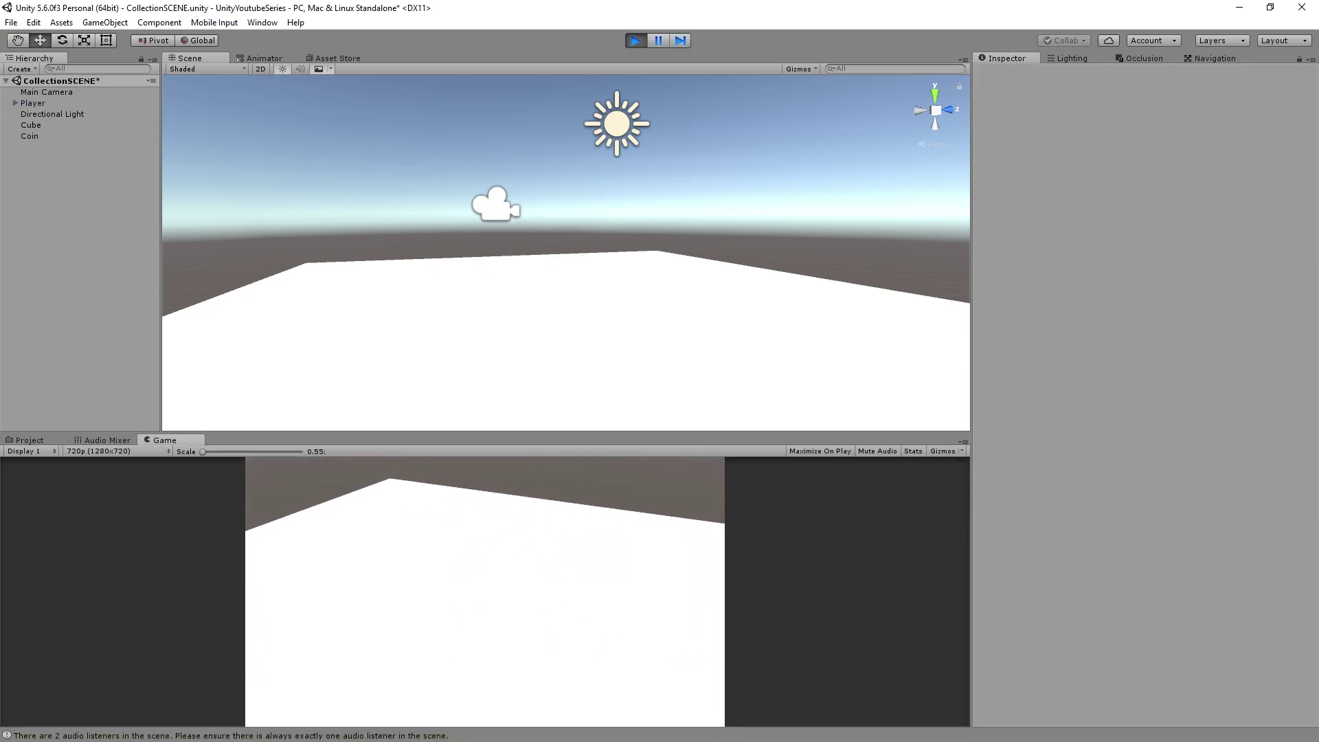
{"action": "key", "text": "w"}
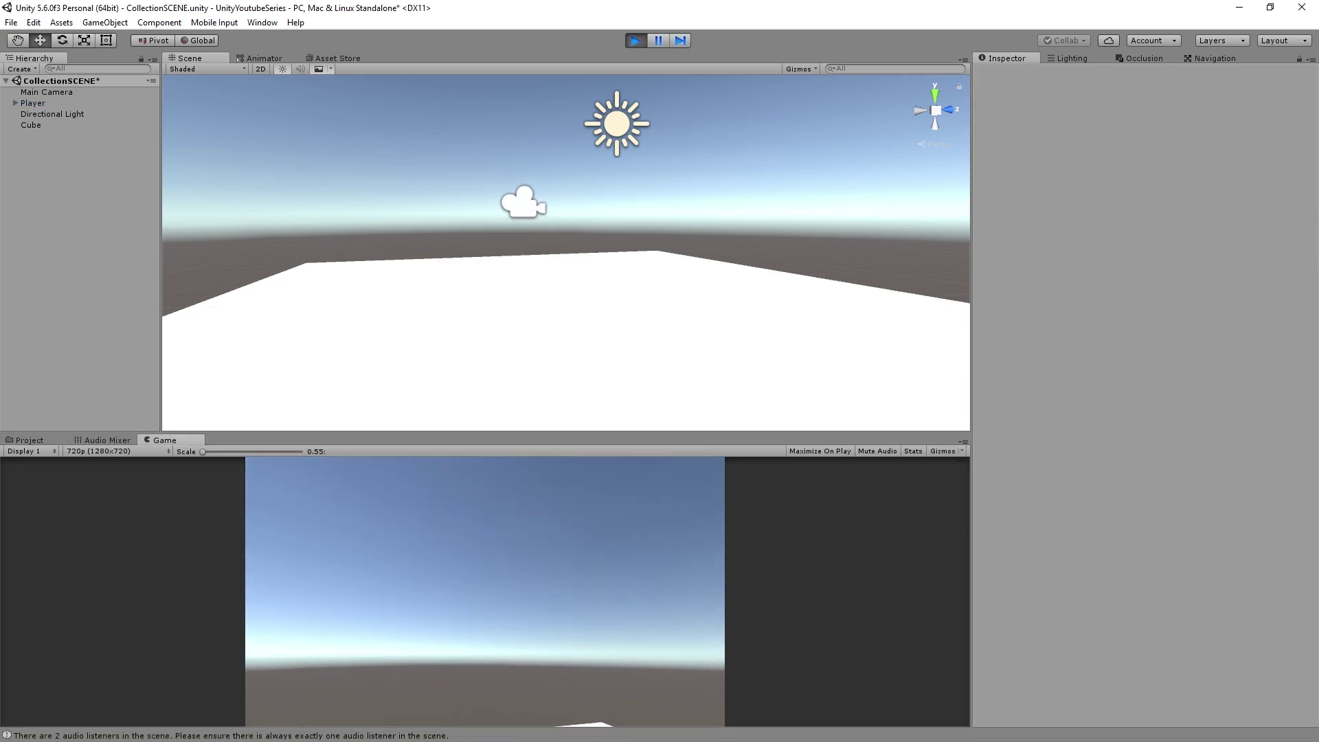
{"action": "key", "text": "alt+Tab"}
{"action": "left_click", "coordinate": [634, 35]}
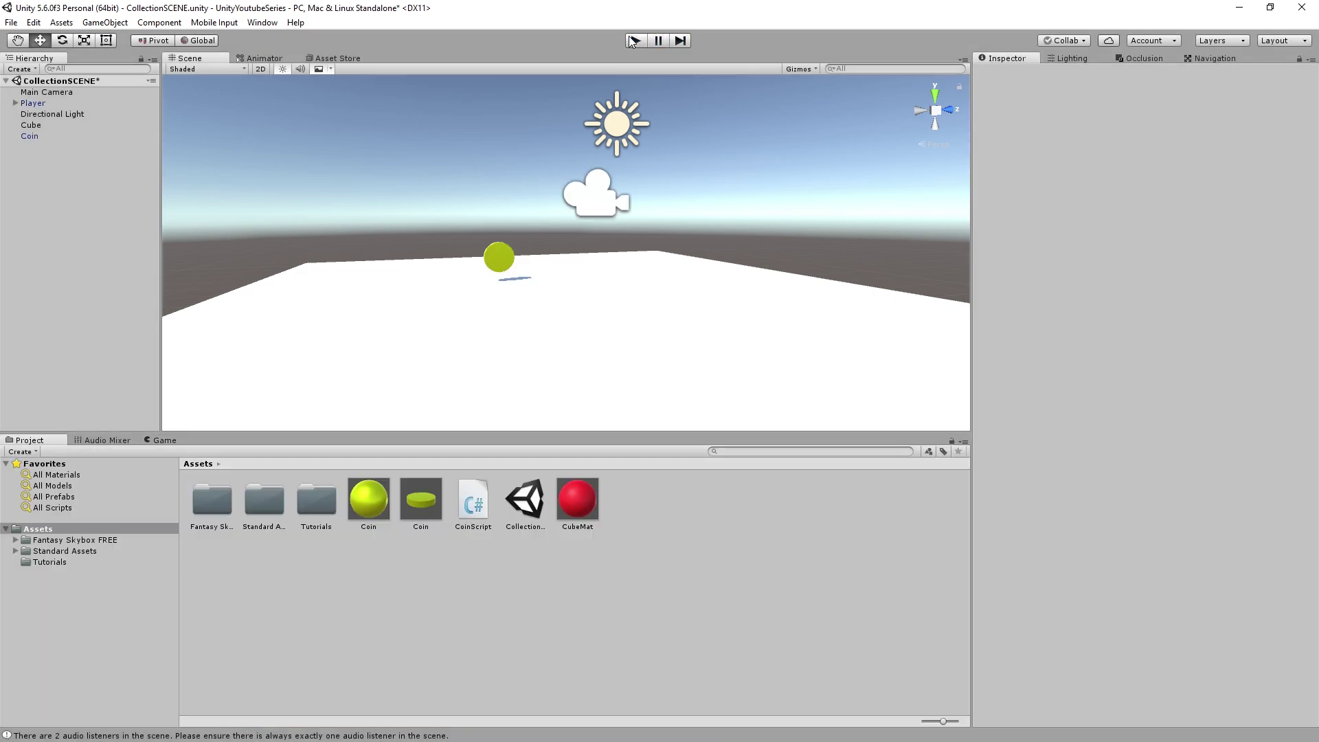
- Duplicate the Coin four times and space the copies along the Z axis so five coins form a row on the platform
{"action": "double_click", "coordinate": [46, 137]}
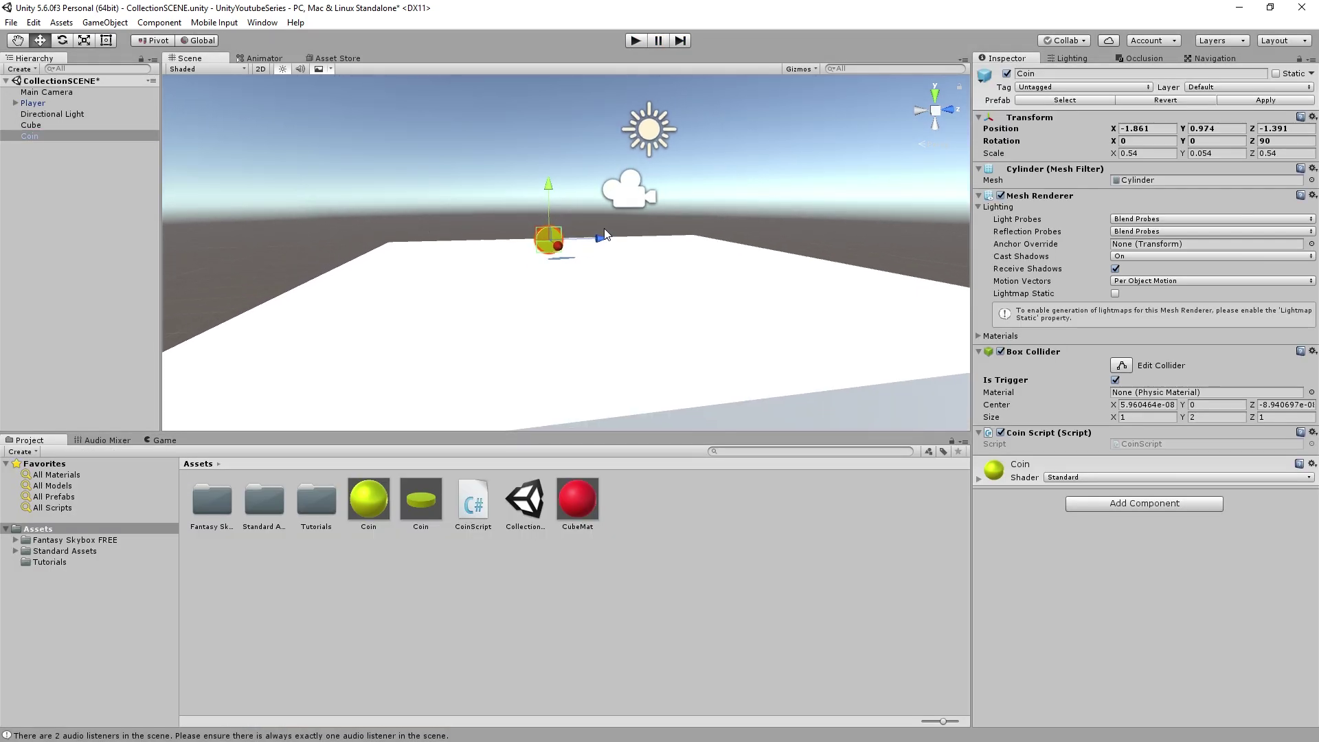
{"action": "key", "text": "ctrl+d"}
{"action": "left_click_drag", "start_coordinate": [584, 245], "coordinate": [512, 241]}
{"action": "key", "text": "ctrl+d"}
{"action": "key", "text": "ctrl+d"}
{"action": "key", "text": "ctrl+d"}
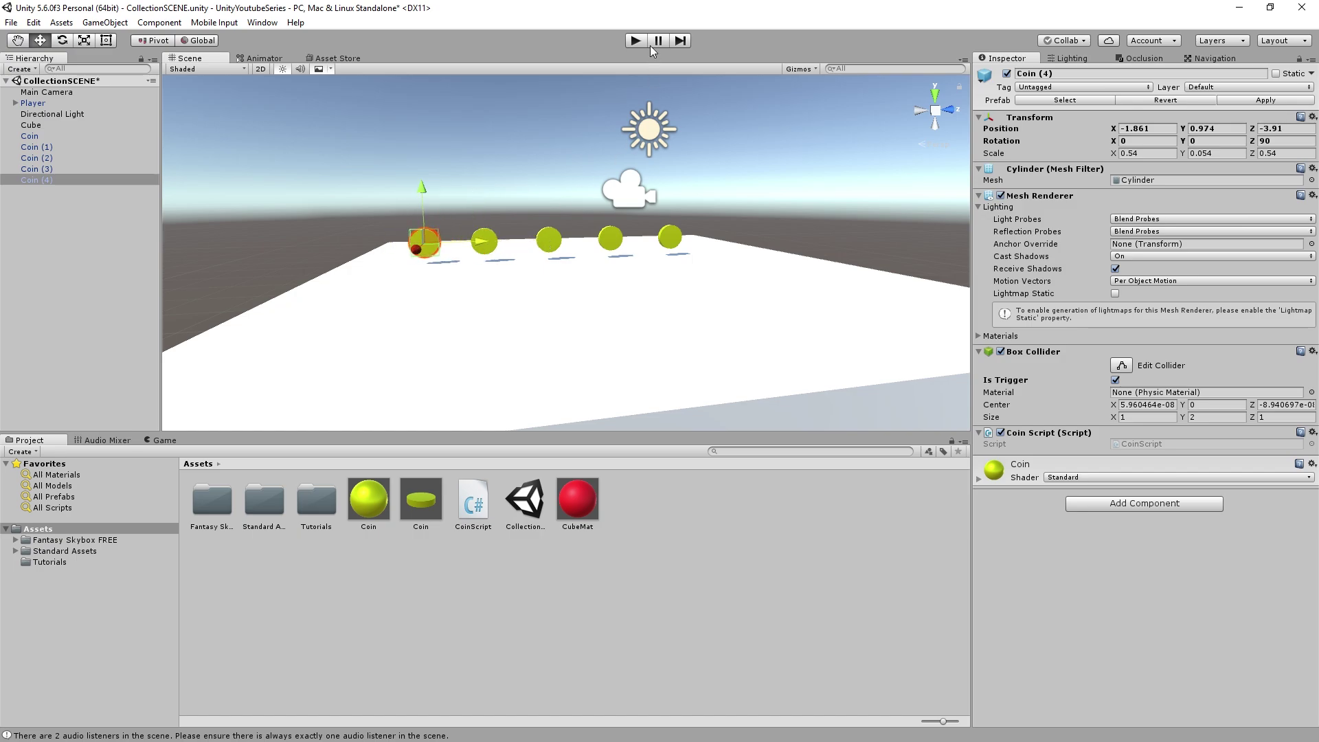
- Play the scene, walk the Player through all the coins, stop playing and save the scene
{"action": "left_click", "coordinate": [637, 40]}
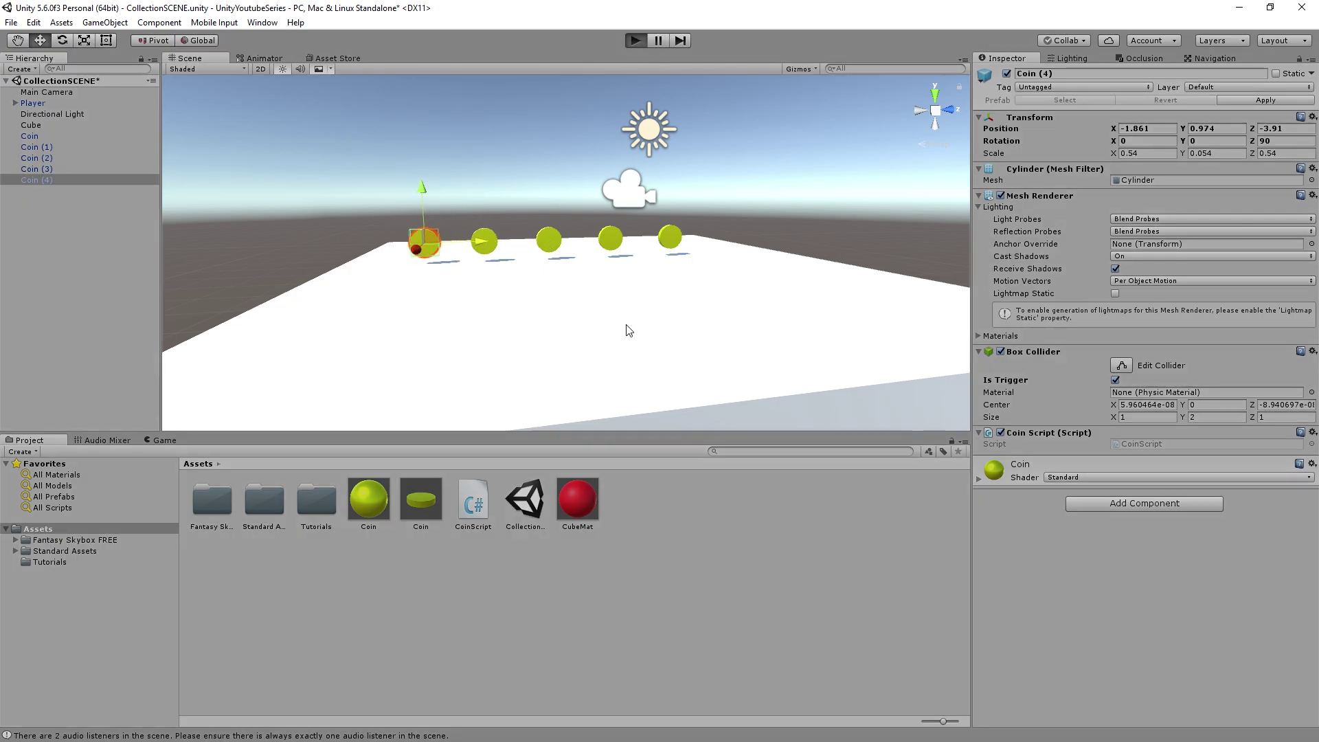
{"action": "key", "text": "w"}
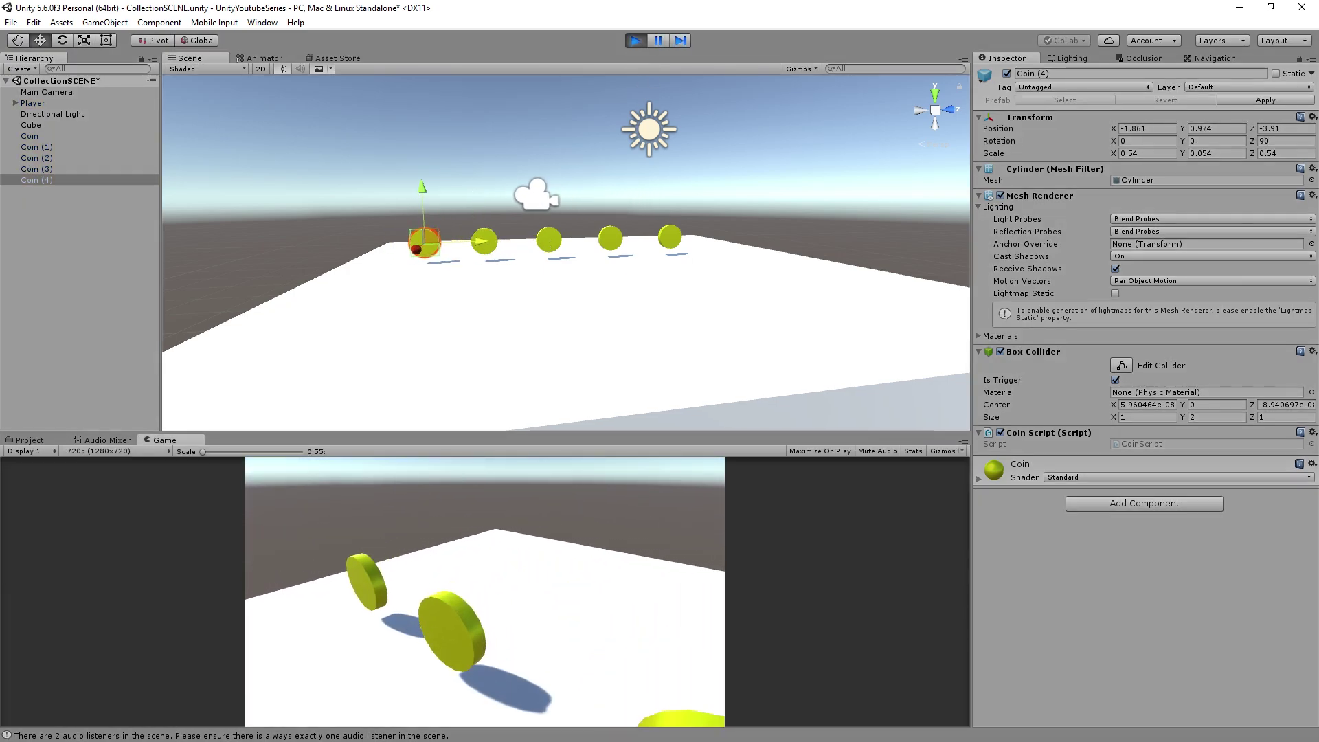
{"action": "key", "text": "w"}
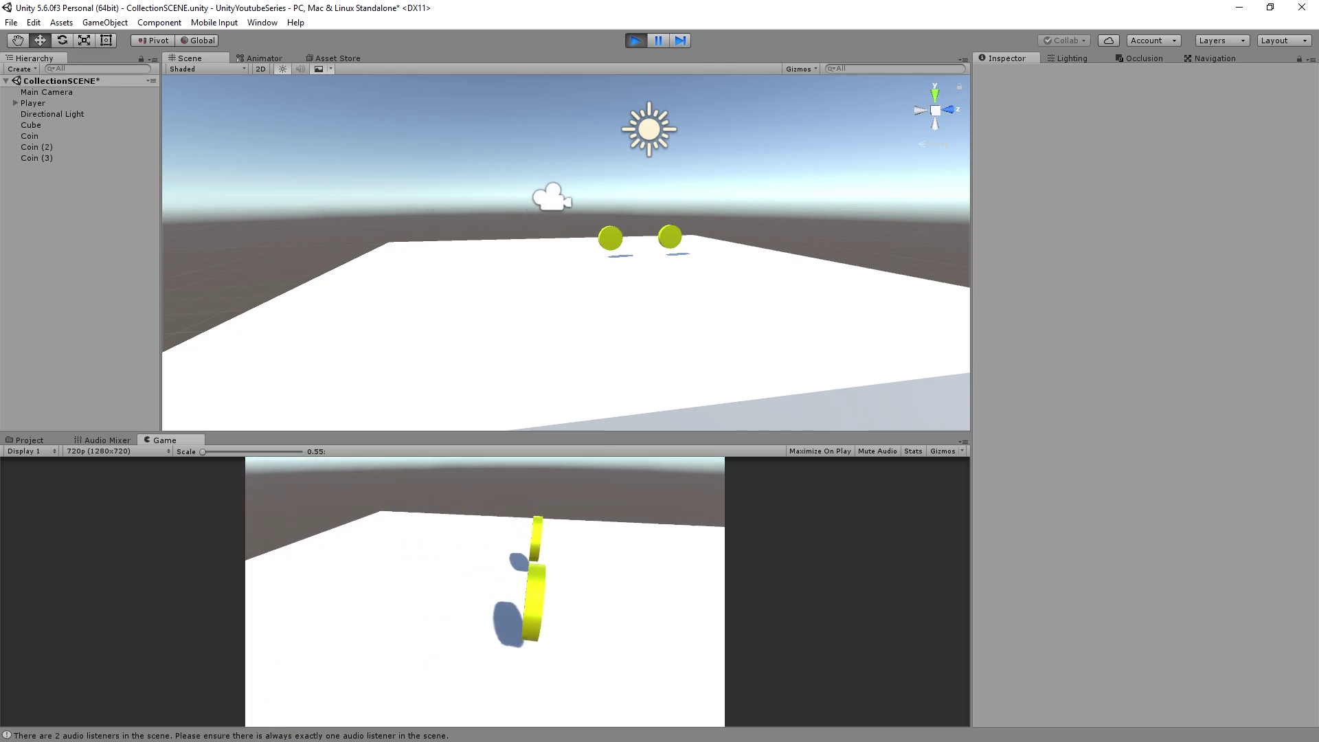
{"action": "key", "text": "s"}
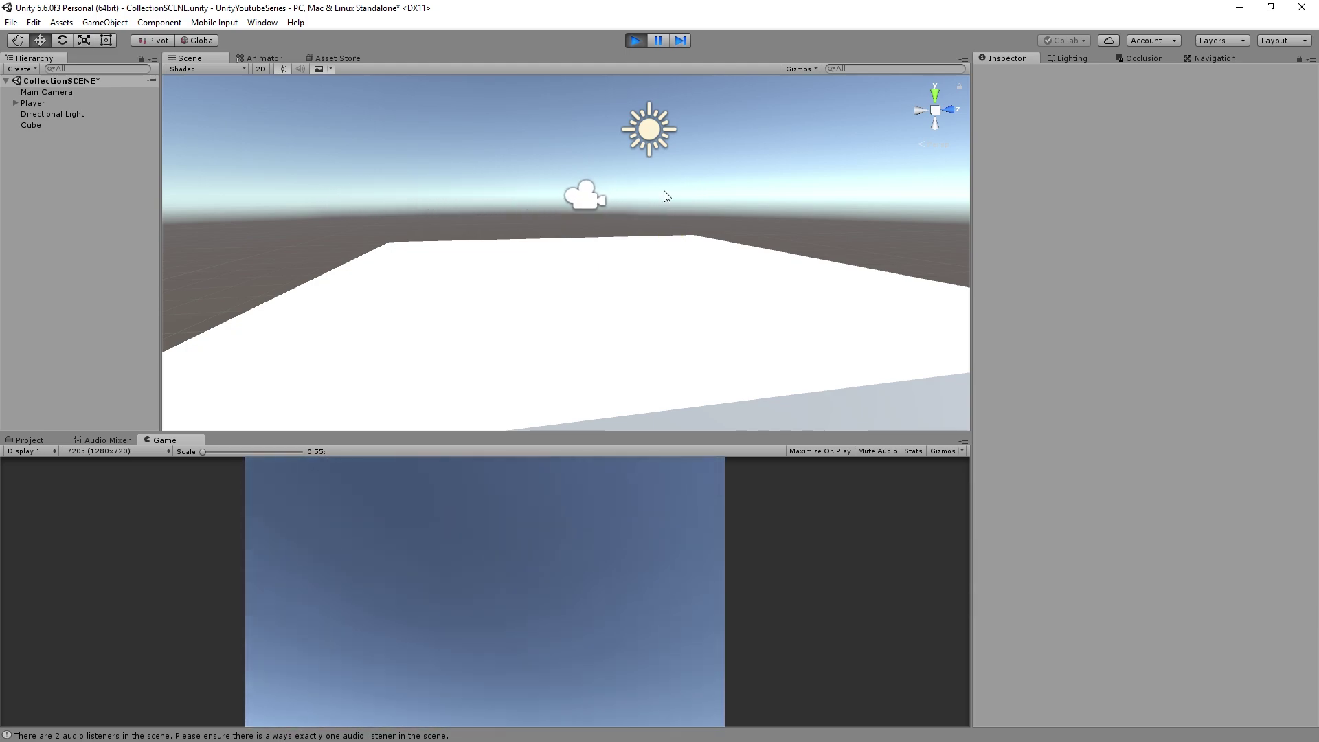
{"action": "left_click", "coordinate": [637, 40]}
{"action": "left_click_drag", "start_coordinate": [591, 281], "coordinate": [533, 280], "text": "alt"}
{"action": "key", "text": "ctrl+s"}
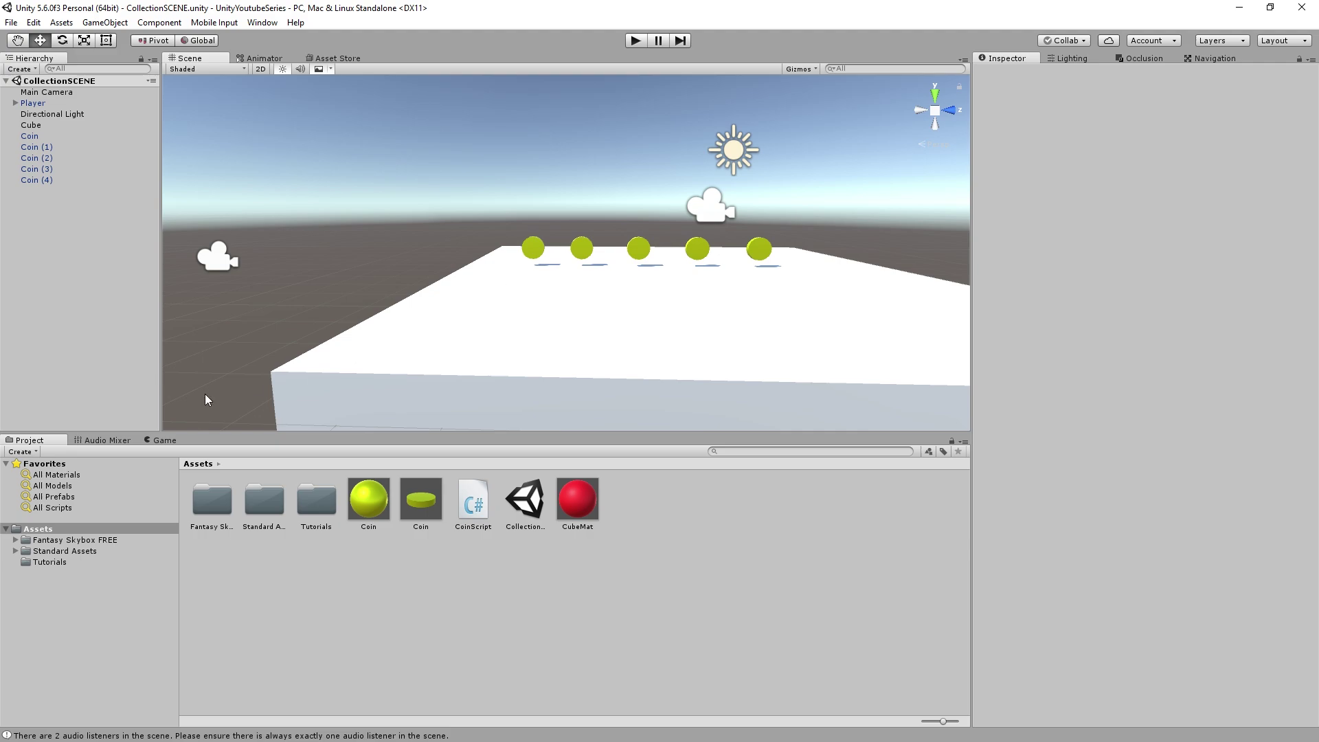
- Remove the missing script component from the Player object
{"action": "left_click", "coordinate": [165, 440]}
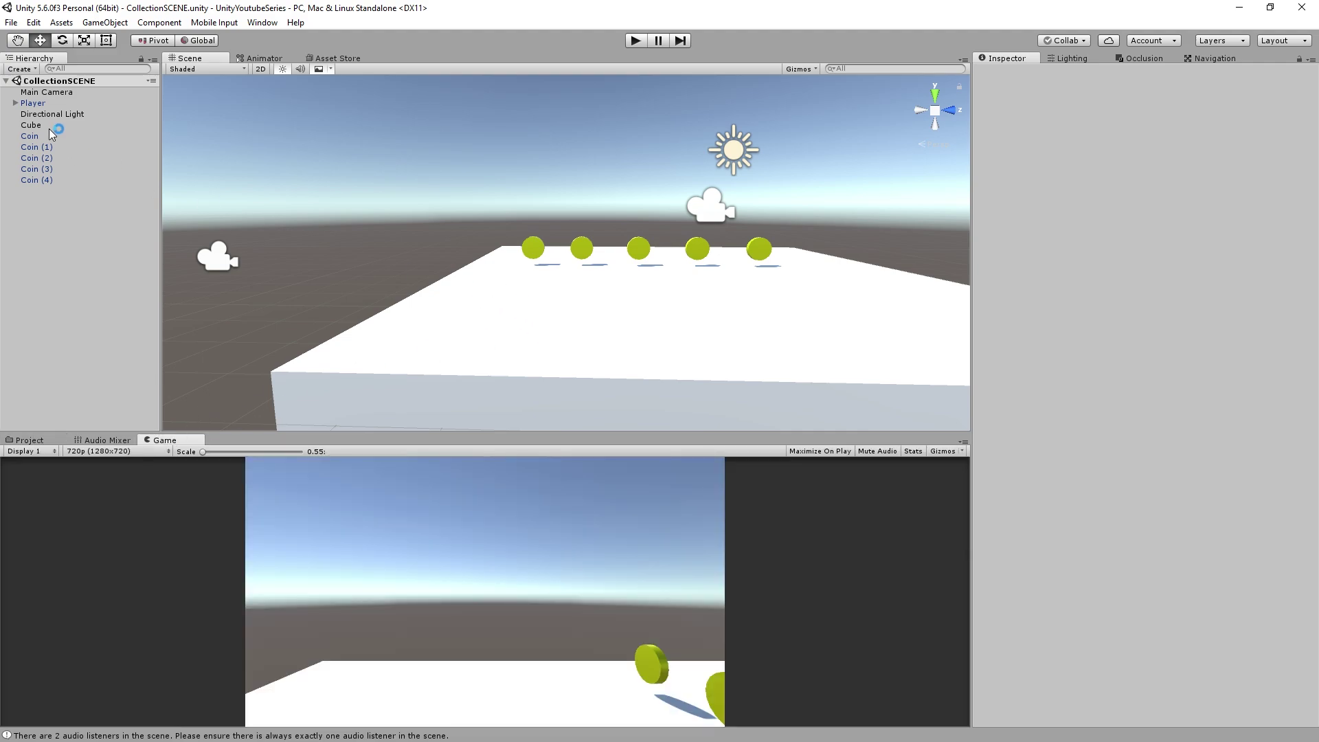
{"action": "left_click", "coordinate": [55, 103]}
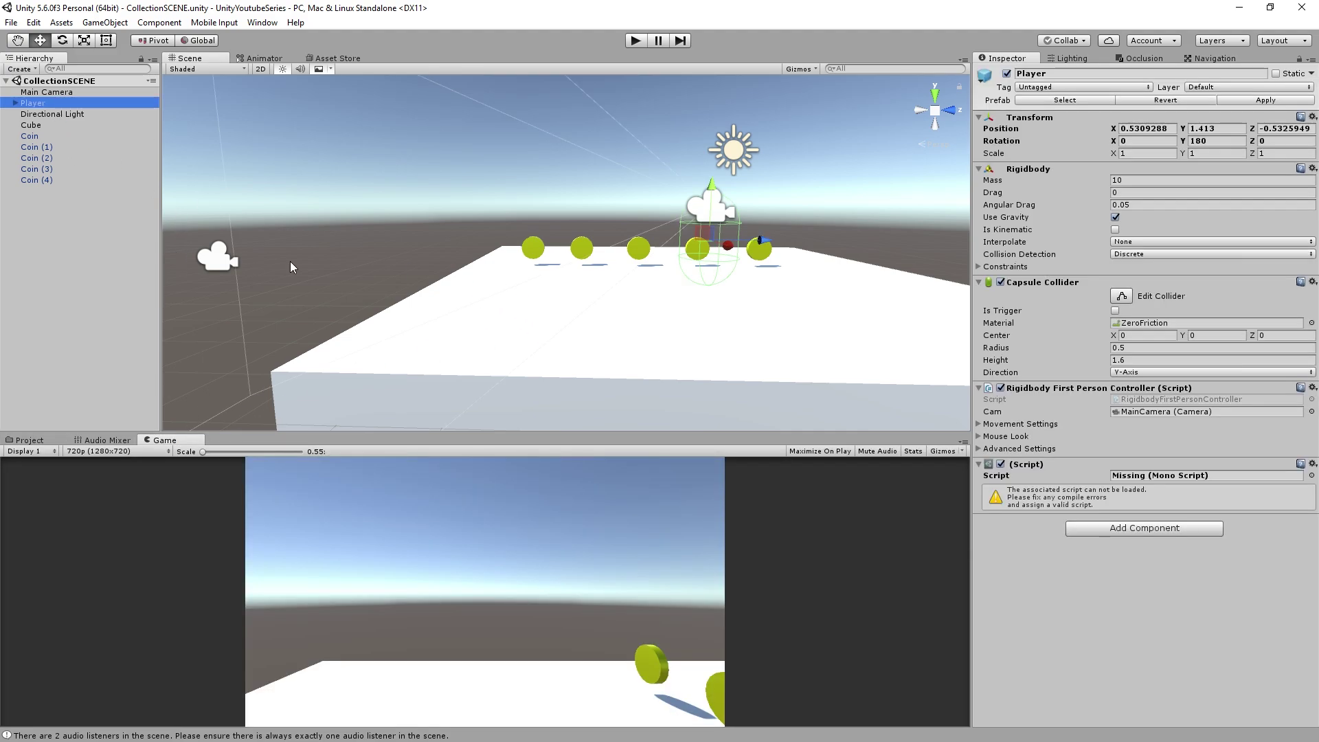
{"action": "right_click", "coordinate": [1025, 464]}
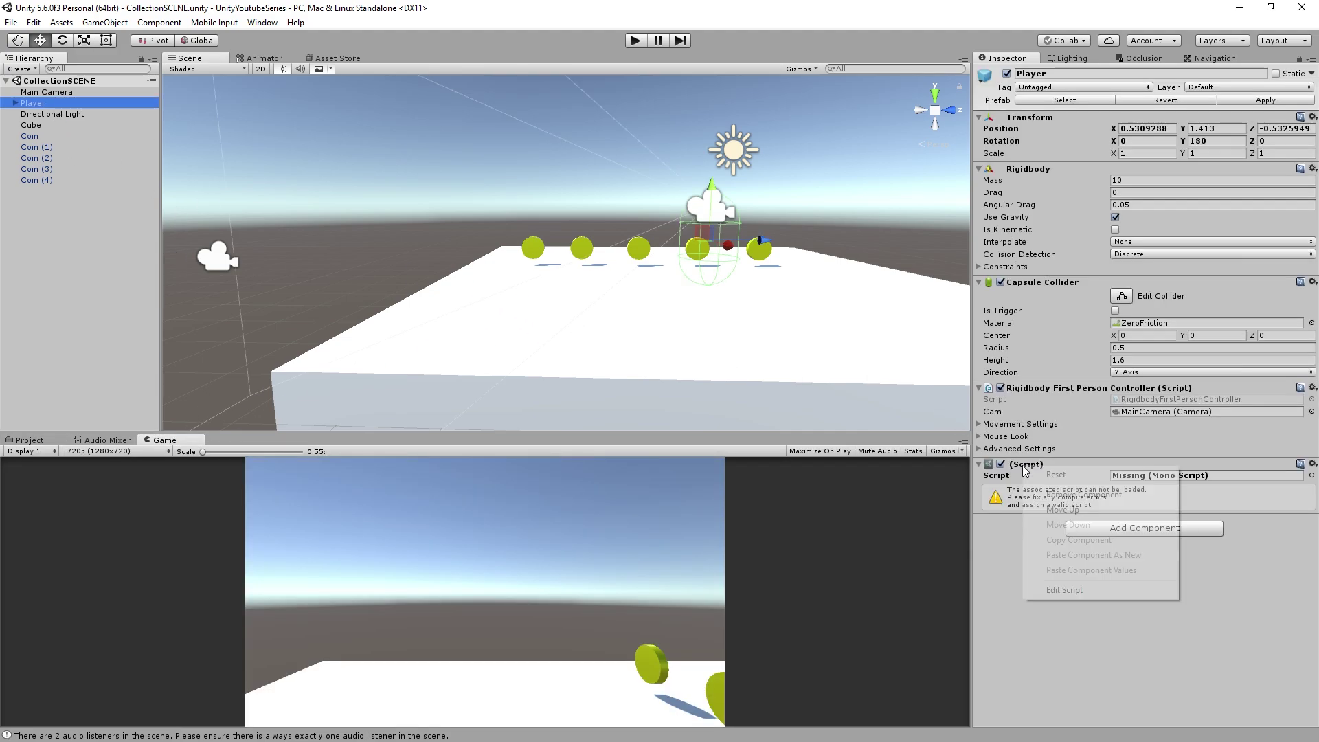
{"action": "left_click", "coordinate": [1076, 496]}
- Create a C# script named PlayerScript in the project's Assets folder
{"action": "left_click", "coordinate": [30, 440]}
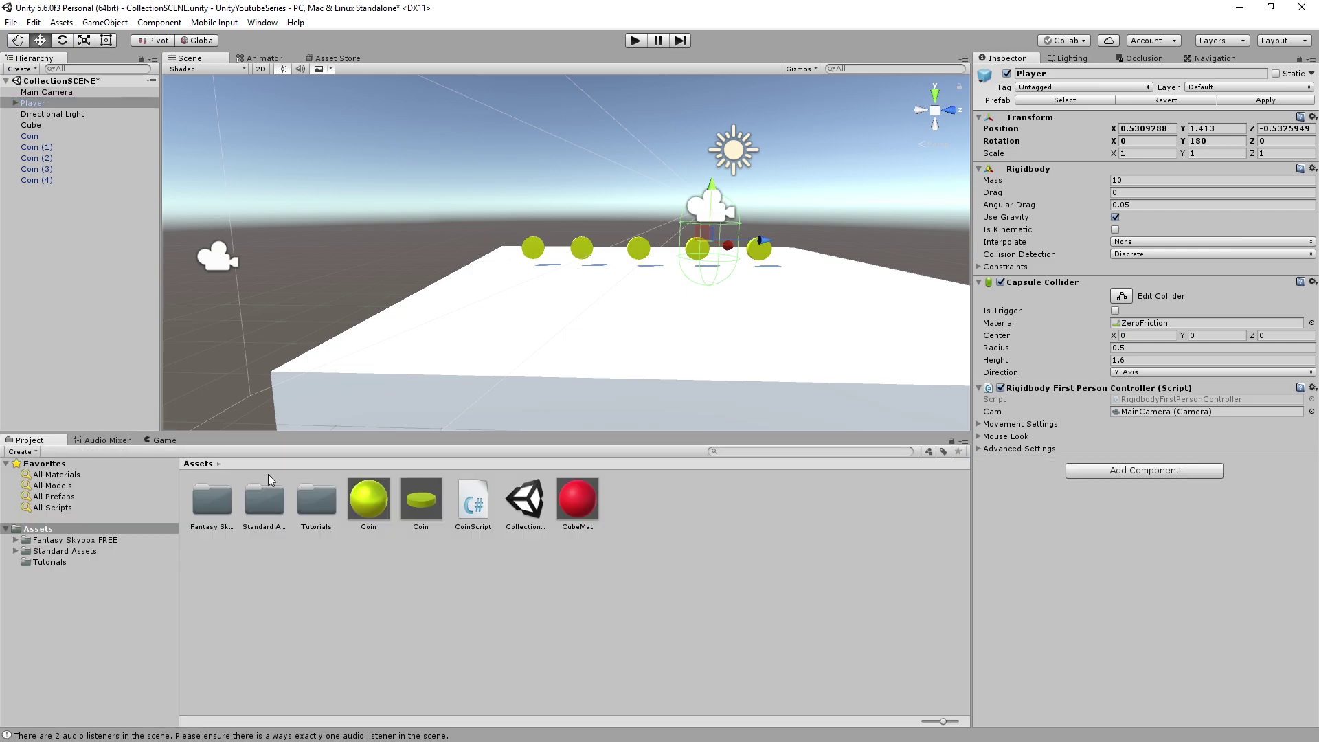
{"action": "right_click", "coordinate": [597, 580]}
{"action": "mouse_move", "coordinate": [631, 324]}
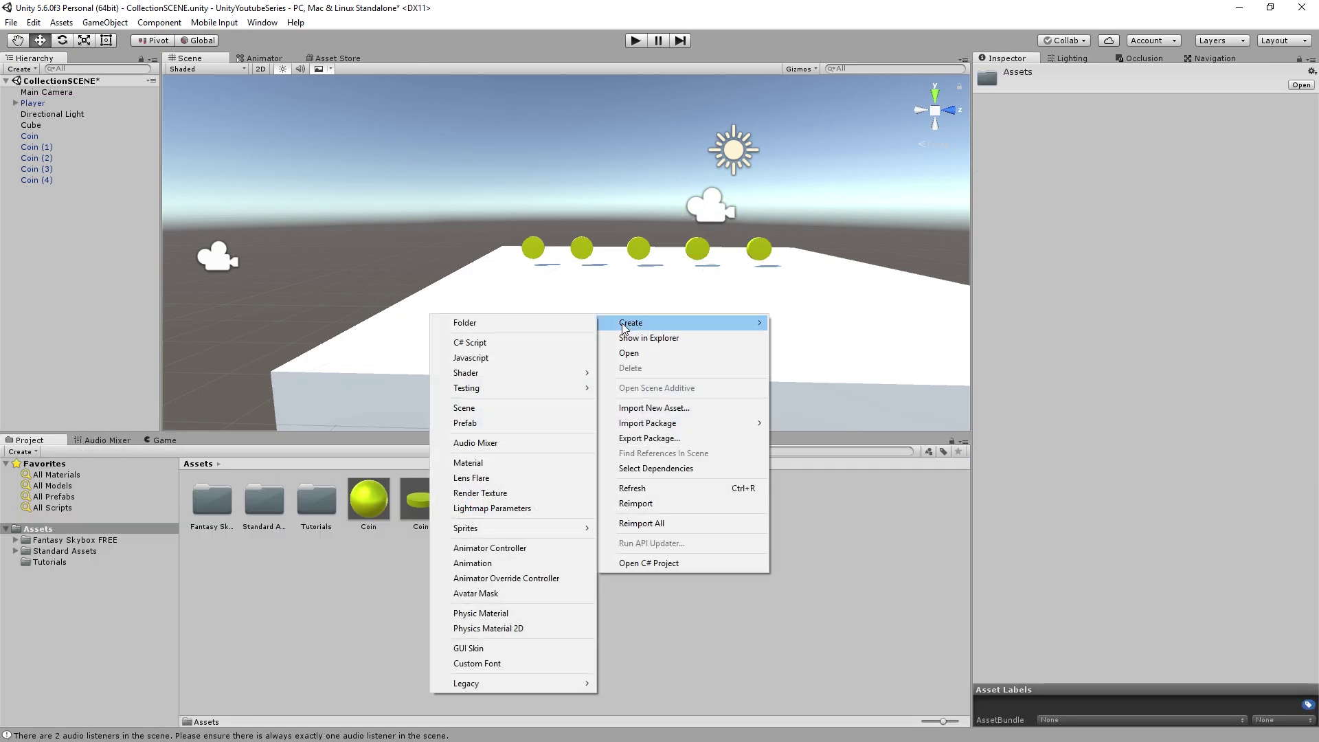
{"action": "left_click", "coordinate": [522, 342]}
{"action": "type", "text": "Player"}
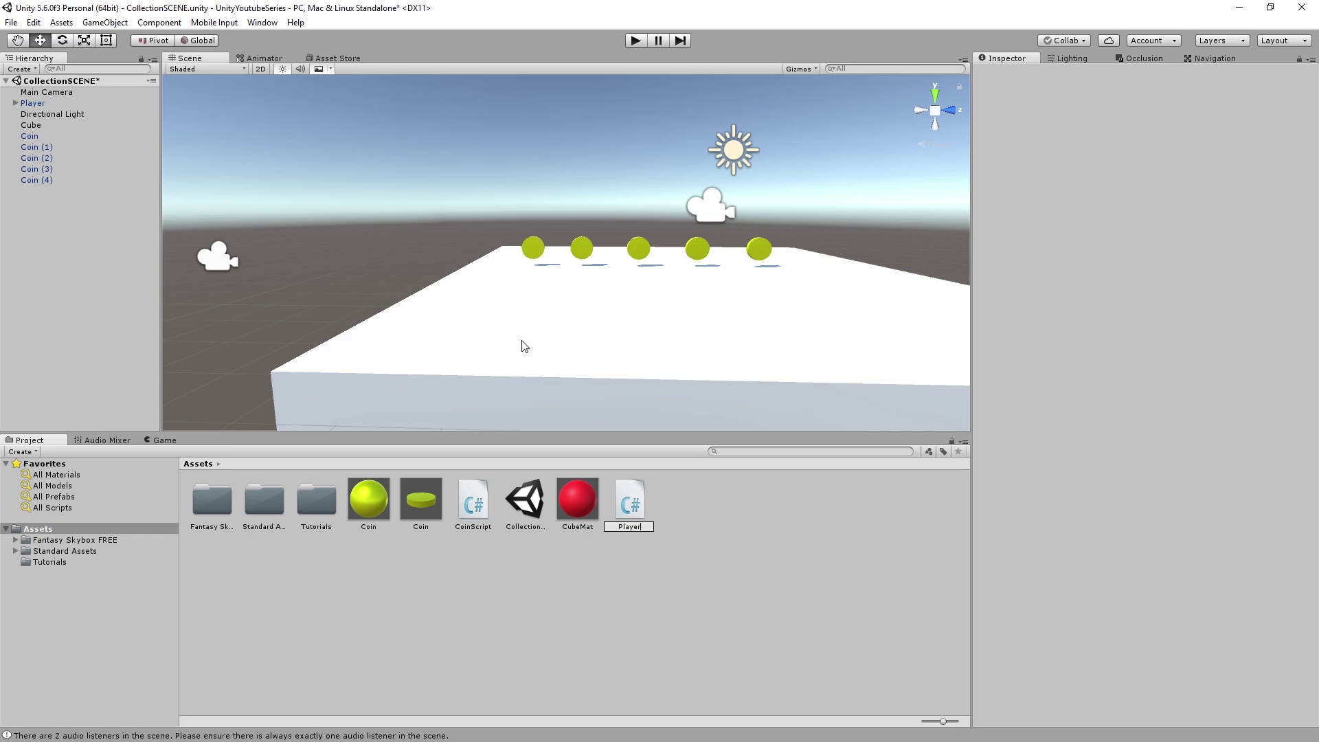
{"action": "type", "text": "Script"}
{"action": "key", "text": "Return"}
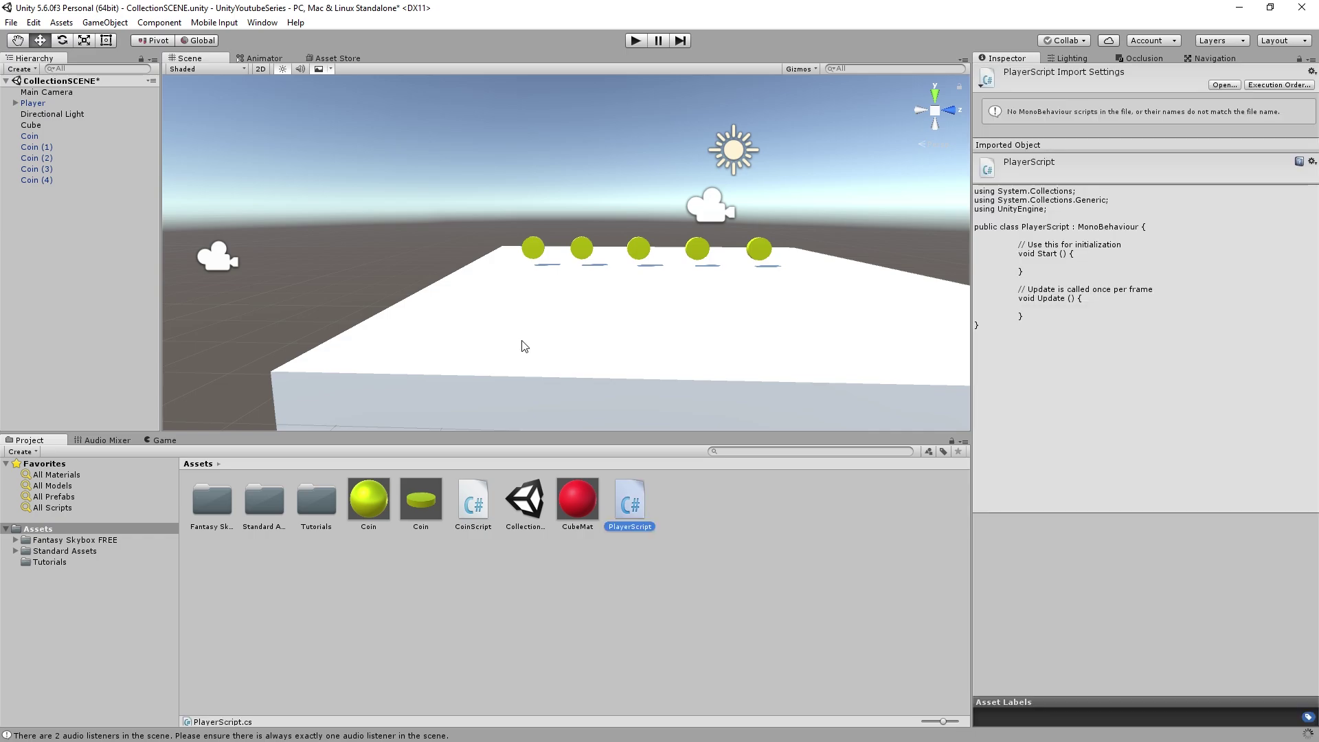
- Attach PlayerScript to the Player object and open the script in Visual Studio, reloading all modified projects
{"action": "left_click", "coordinate": [32, 104]}
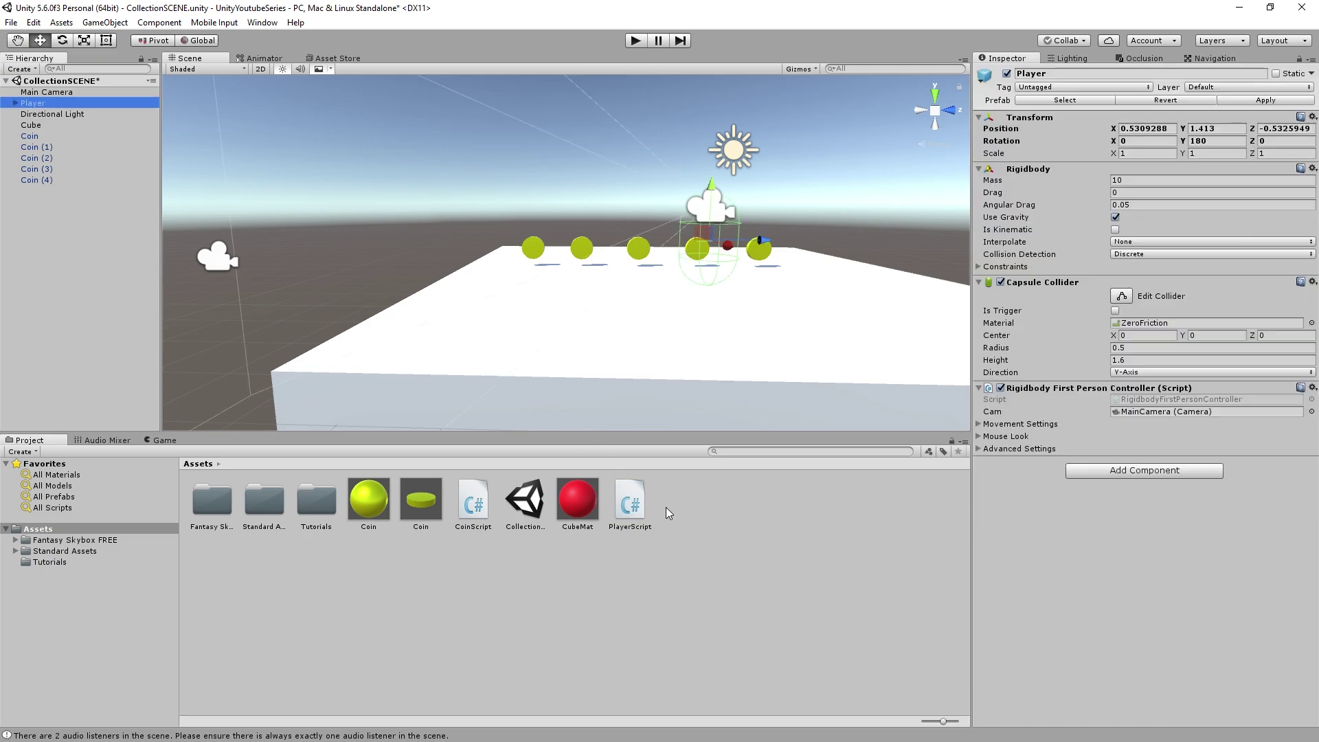
{"action": "left_click_drag", "start_coordinate": [630, 501], "coordinate": [1065, 536]}
{"action": "double_click", "coordinate": [630, 500]}
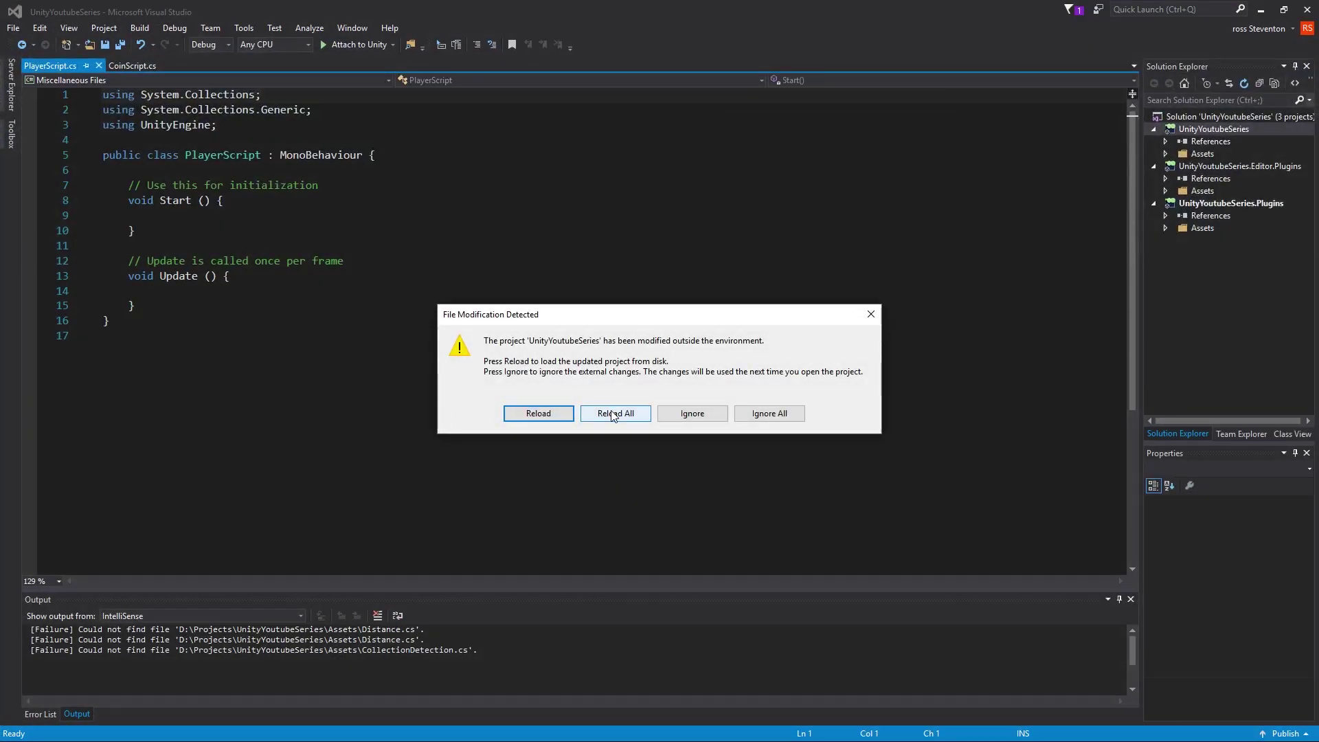
{"action": "left_click", "coordinate": [614, 413]}
- Declare "public int points;" at the start of the PlayerScript class and save the script
{"action": "left_click", "coordinate": [180, 171]}
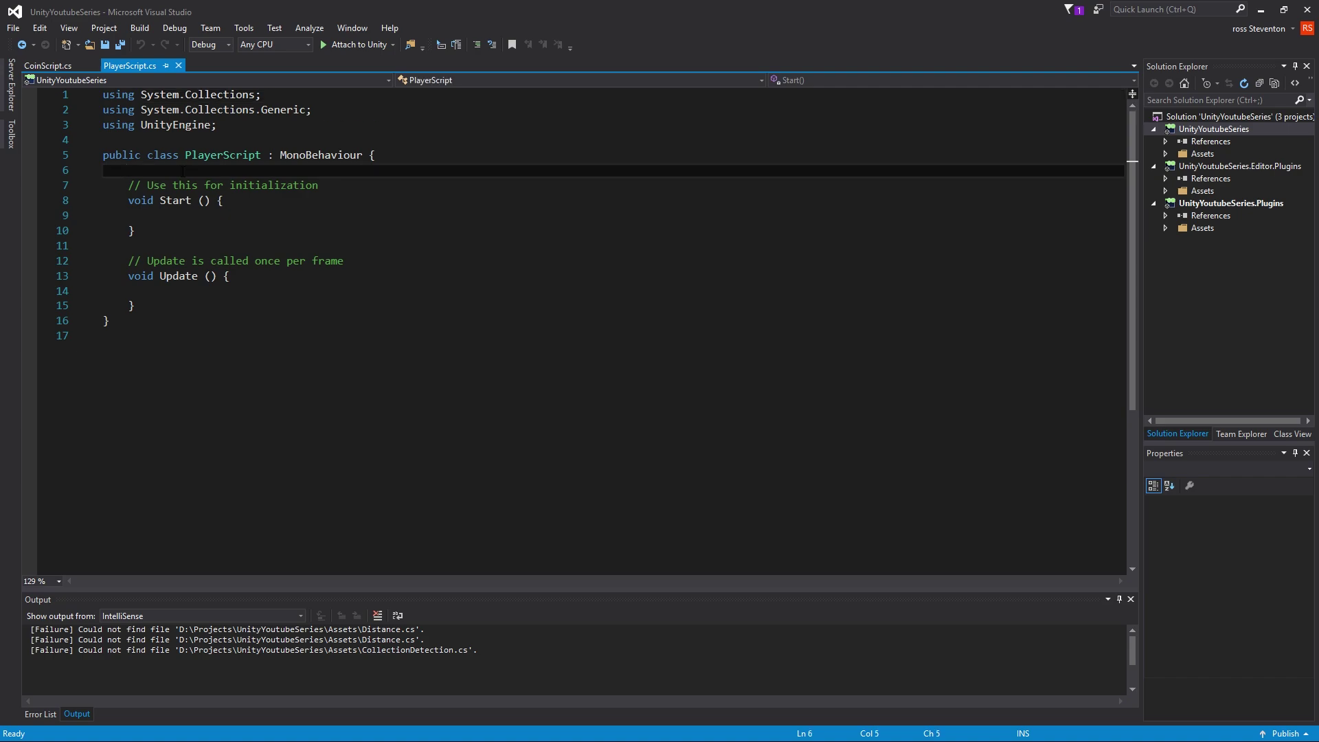
{"action": "type", "text": "i"}
{"action": "key", "text": "BackSpace"}
{"action": "type", "text": "pu"}
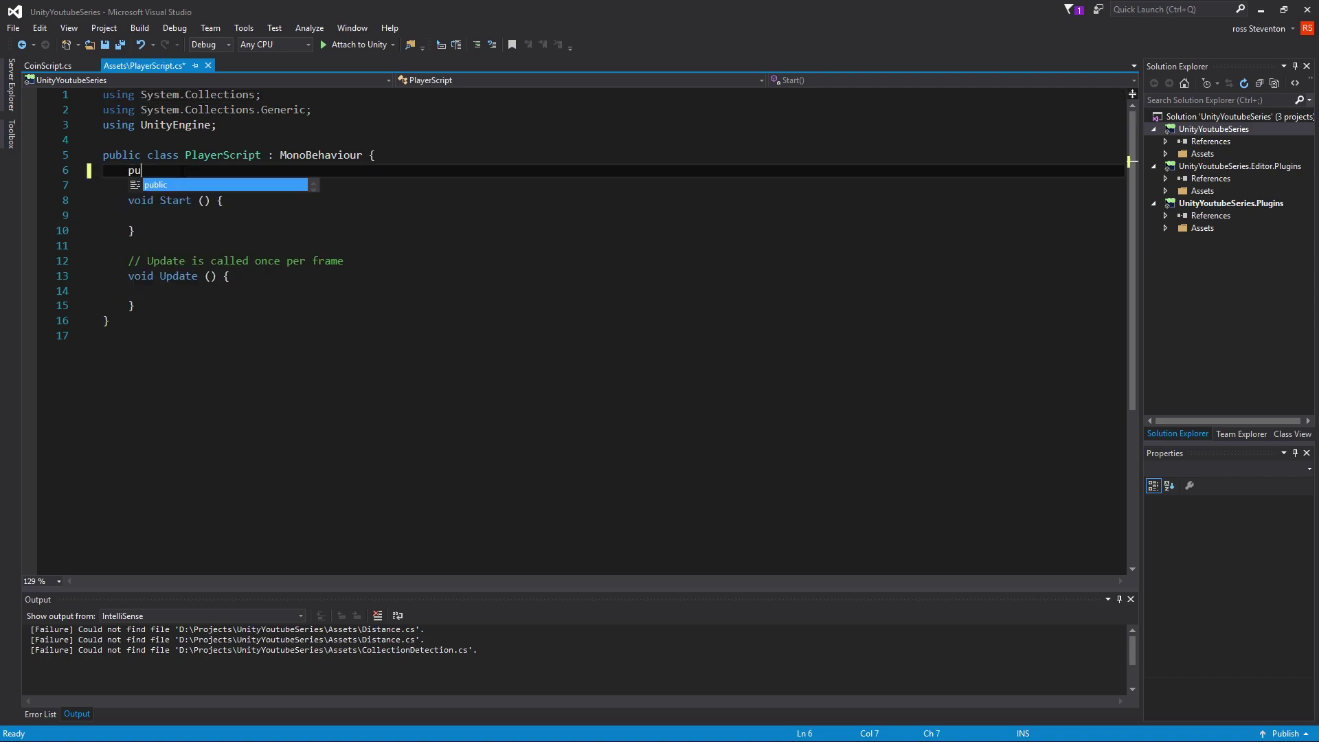
{"action": "type", "text": "blic int points"}
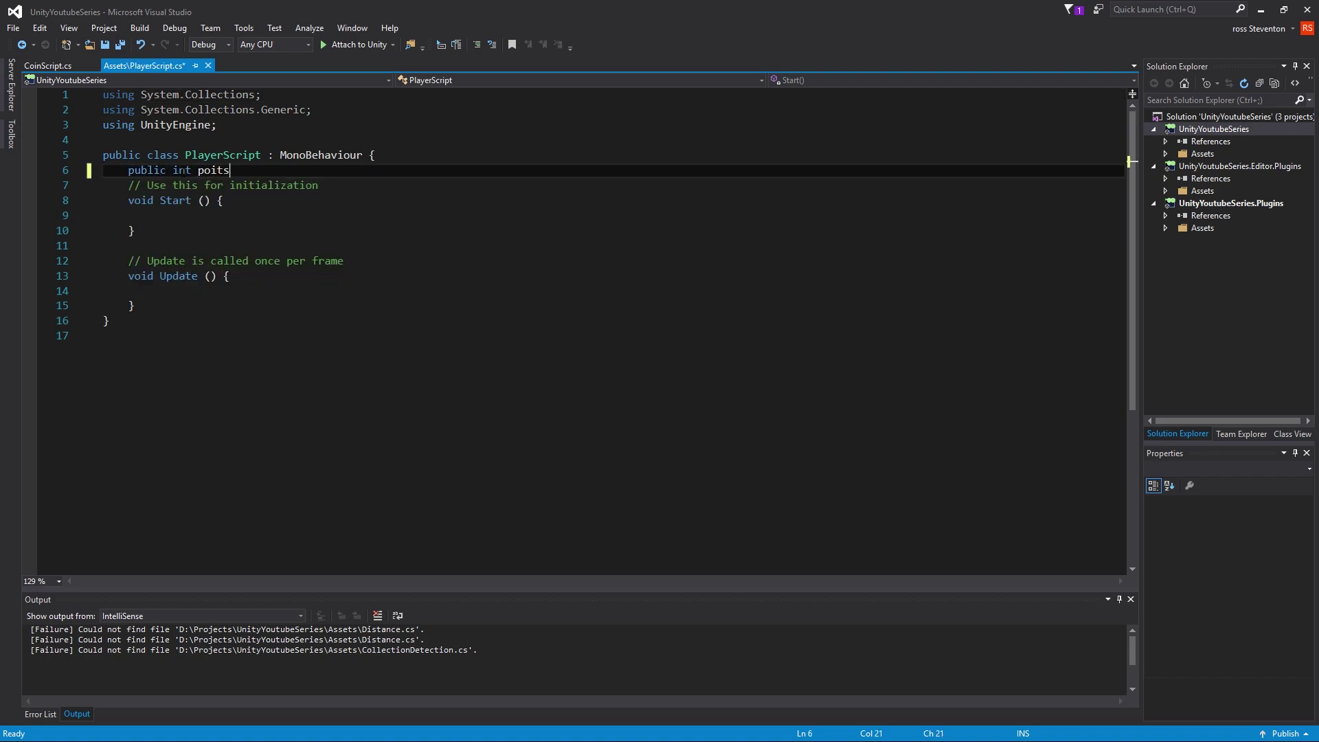
{"action": "key", "text": "BackSpace"}
{"action": "key", "text": "BackSpace"}
{"action": "type", "text": "nts;"}
{"action": "key", "text": "ctrl+s"}
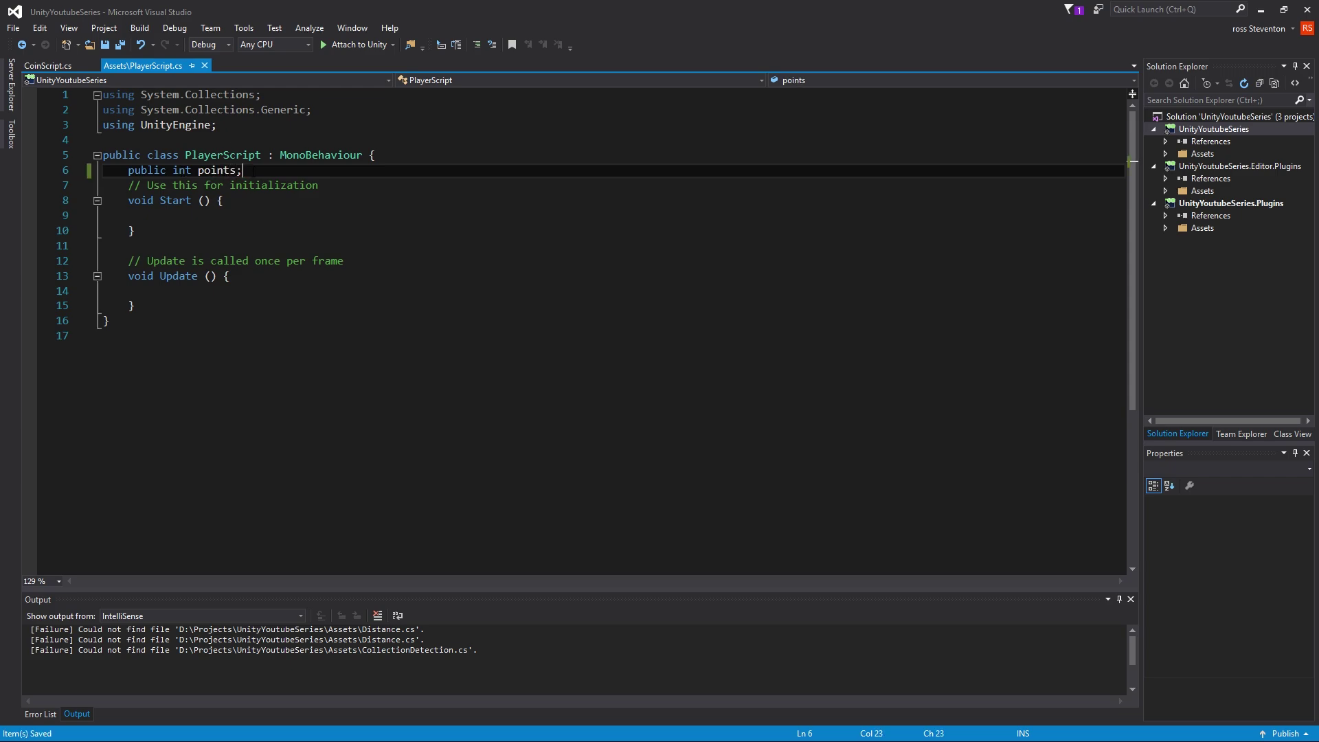
- Initialise the points variable to 0 in its declaration
{"action": "key", "text": "Left"}
{"action": "type", "text": "= 0"}
{"action": "left_click_drag", "start_coordinate": [126, 170], "coordinate": [319, 185]}
- Add an empty private void OnGUI() method below Update in PlayerScript
{"action": "left_click", "coordinate": [178, 291]}
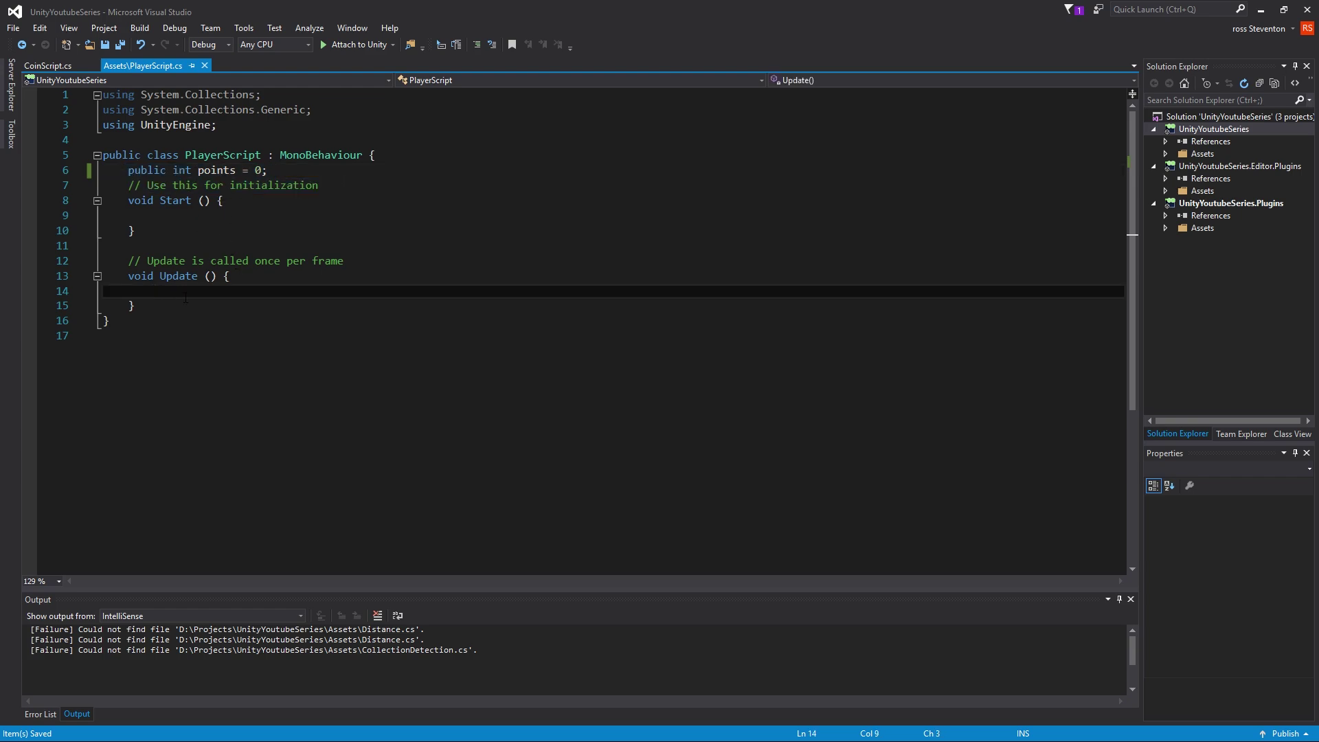
{"action": "left_click", "coordinate": [173, 302]}
{"action": "key", "text": "Return"}
{"action": "key", "text": "Return"}
{"action": "type", "text": "void "}
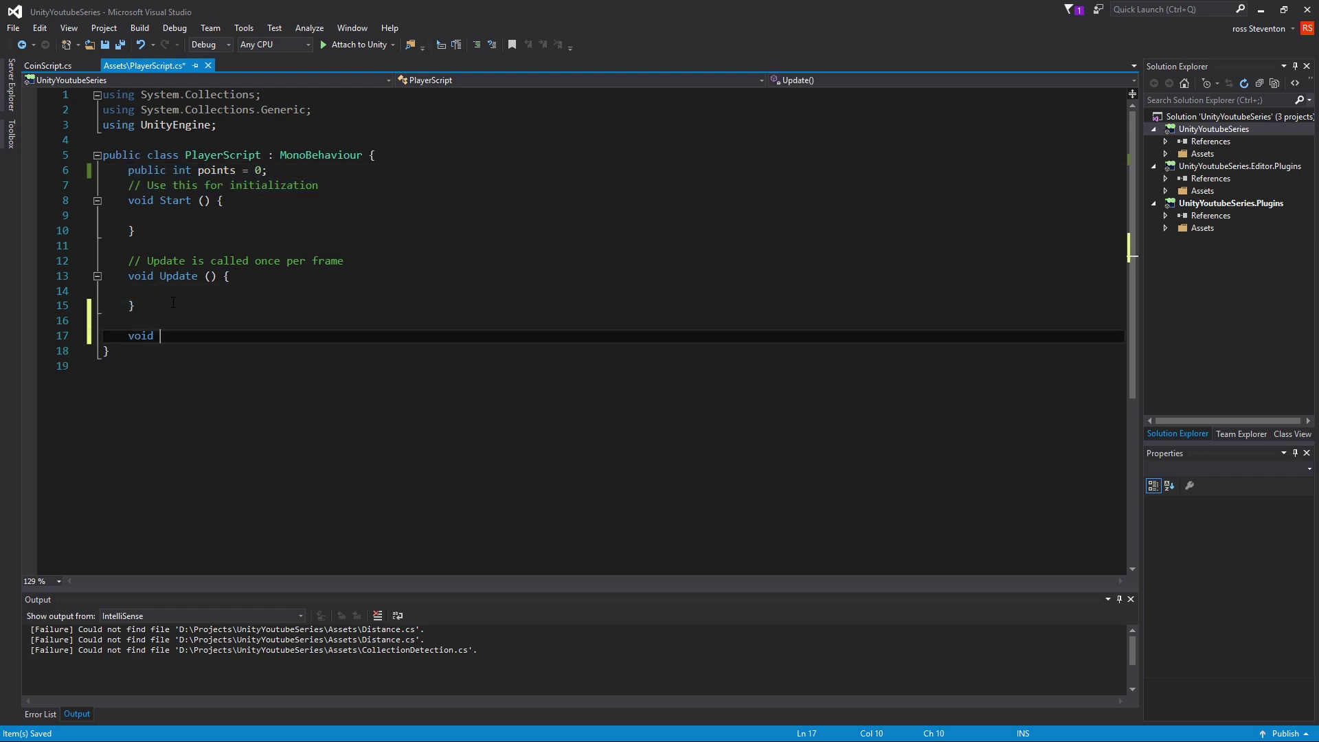
{"action": "type", "text": "OnGUI"}
{"action": "key", "text": "Tab"}
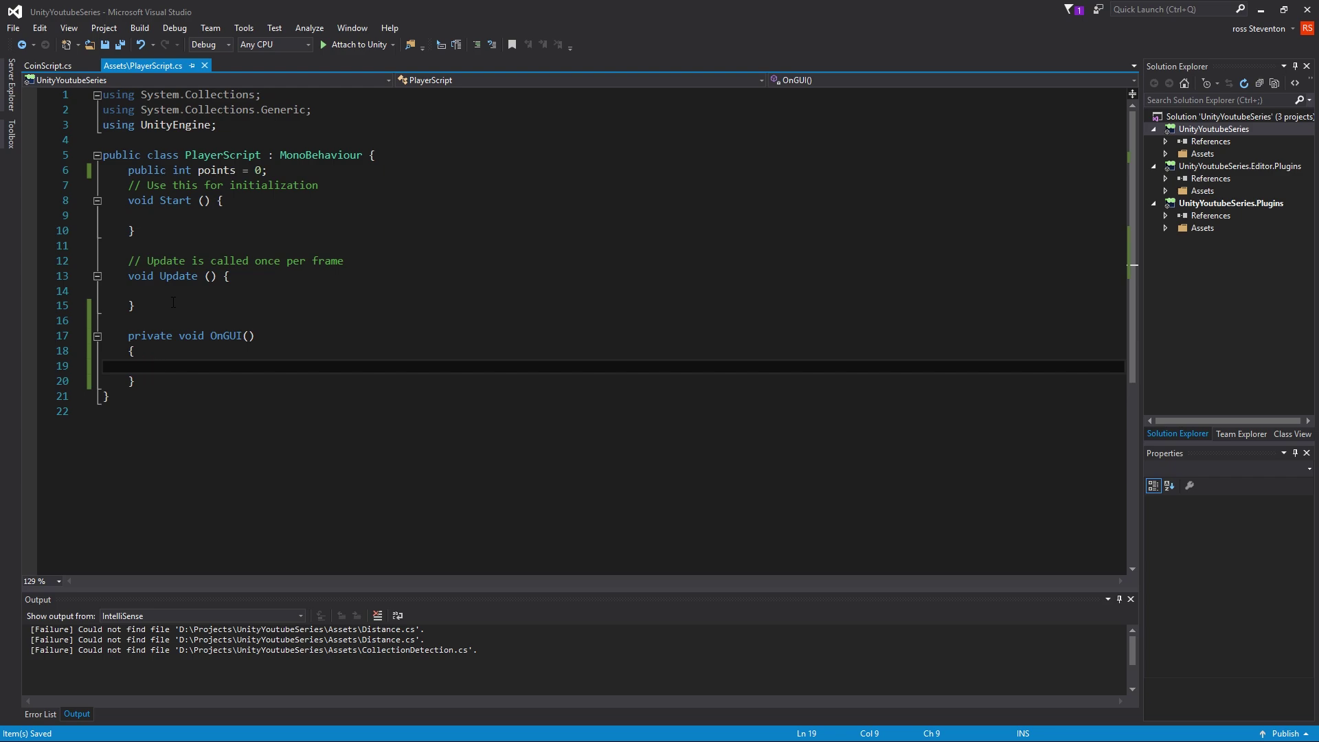
- Start a GUI.Label call inside OnGUI with new Rect as its first argument
{"action": "type", "text": "GUI"}
{"action": "key", "text": "Escape"}
{"action": "type", "text": ".Label"}
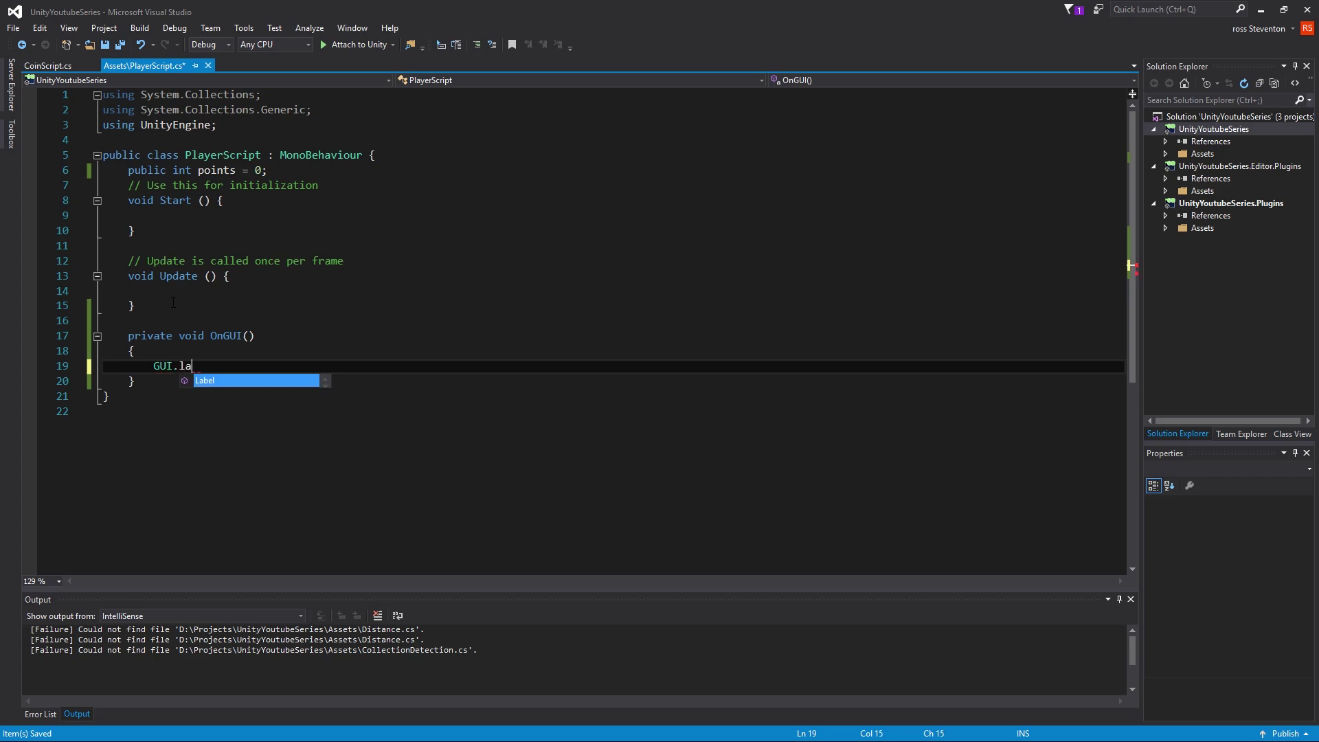
{"action": "type", "text": "(new "}
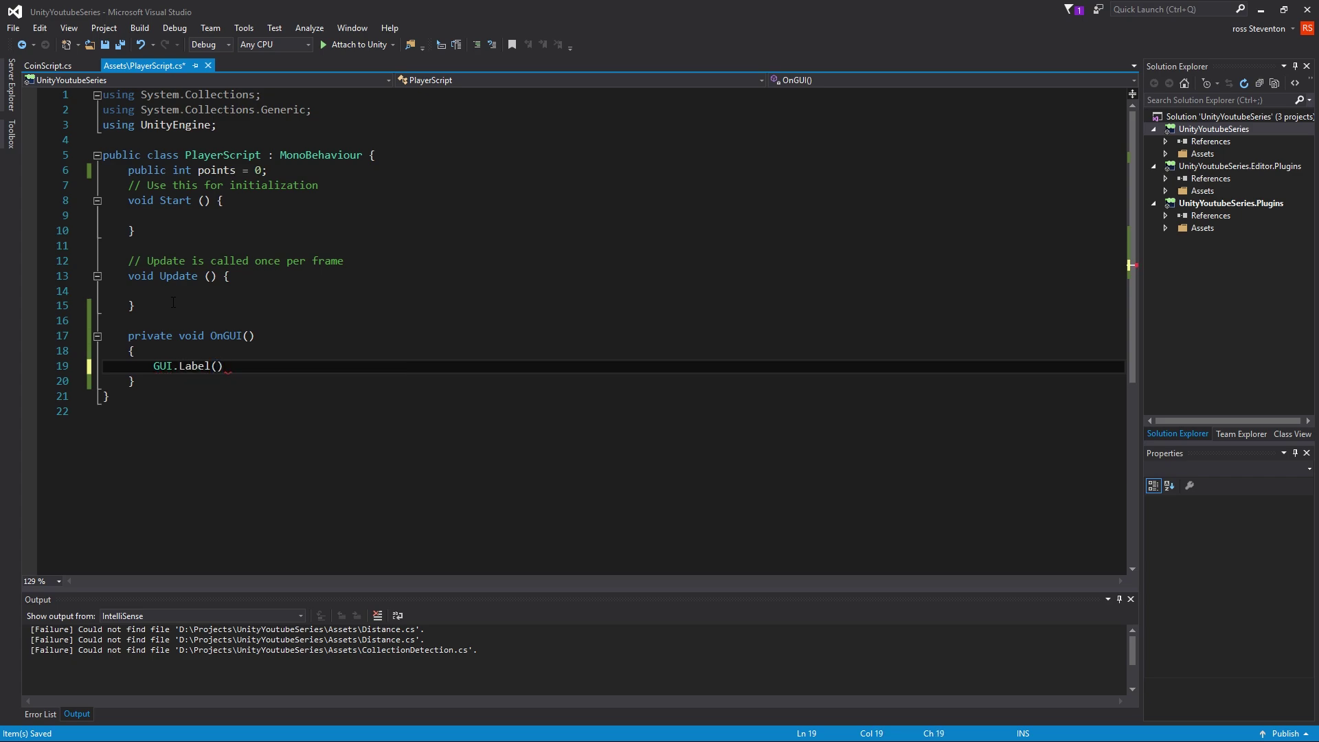
{"action": "type", "text": "Ter"}
{"action": "key", "text": "BackSpace"}
{"action": "key", "text": "BackSpace"}
{"action": "key", "text": "BackSpace"}
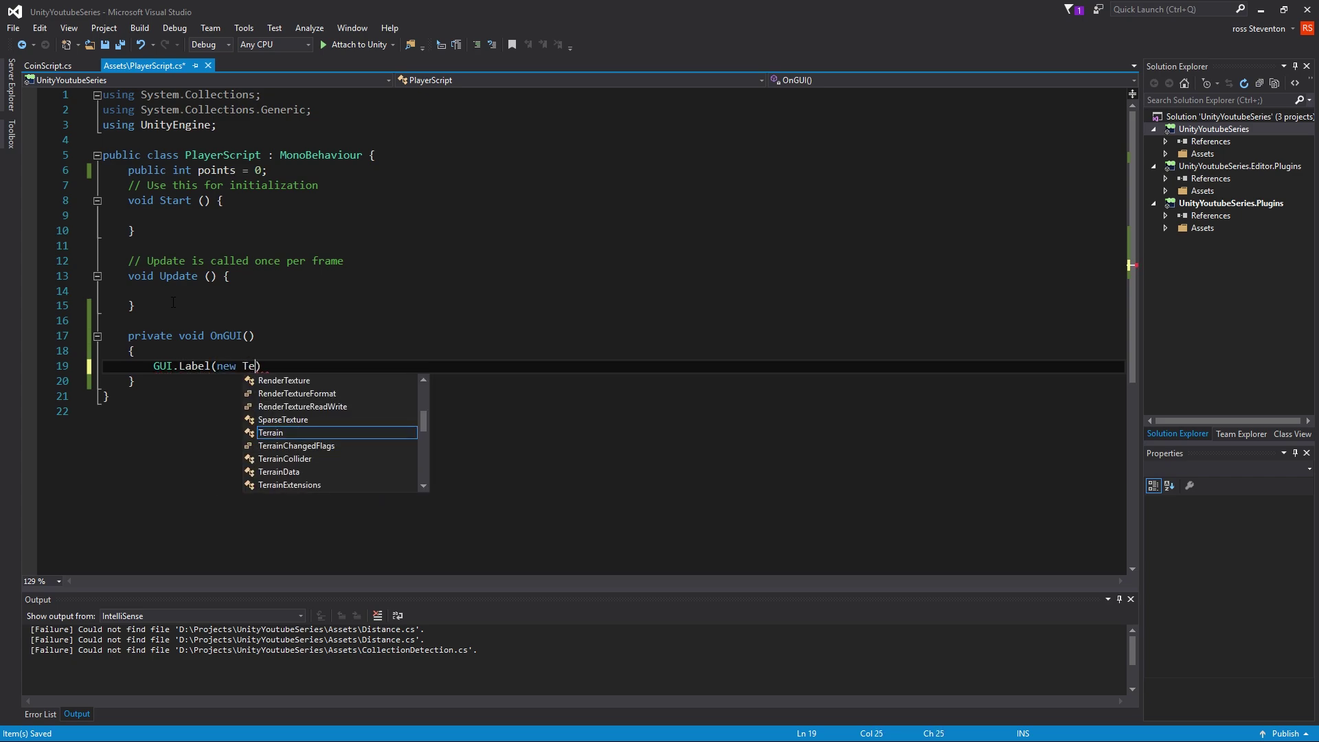
{"action": "type", "text": "Rect"}
{"action": "key", "text": "Escape"}
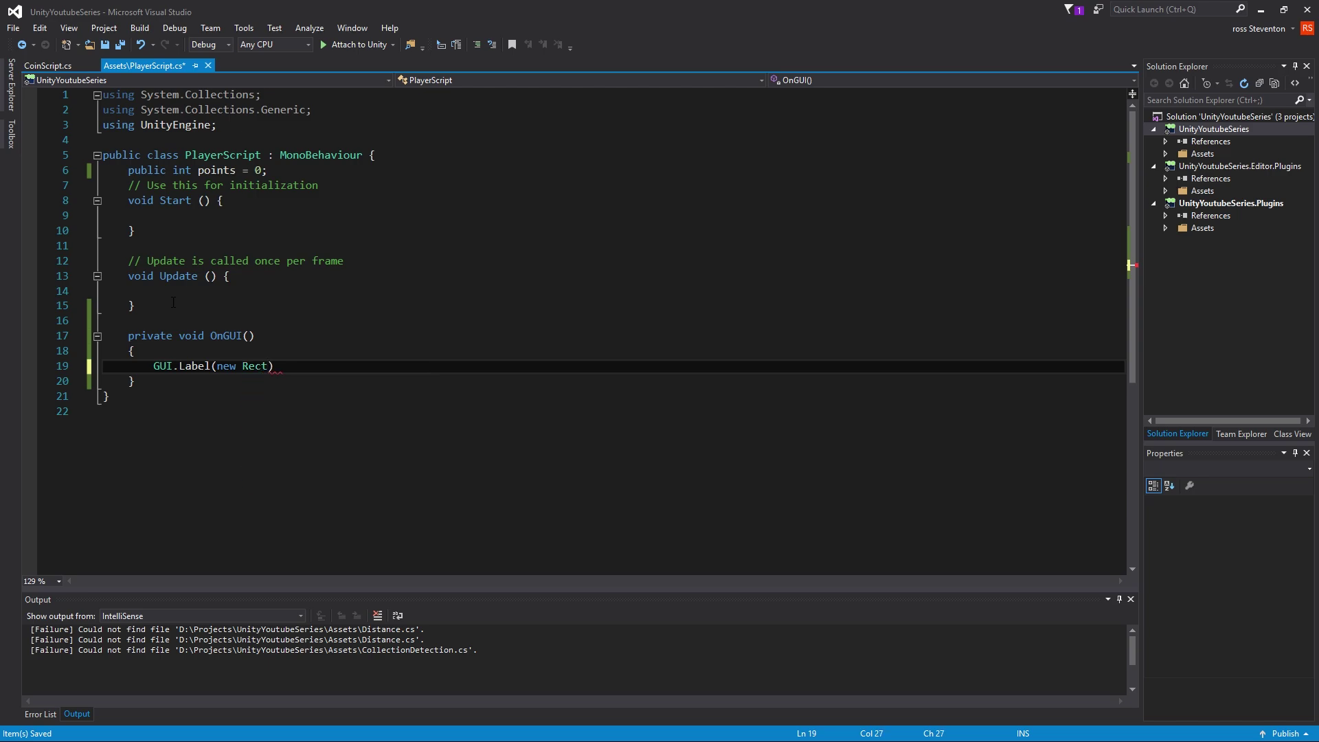
- Give the label's Rect the values 10, 10, 100, 20, add an empty string "" as the text argument and end the statement
{"action": "type", "text": "(10"}
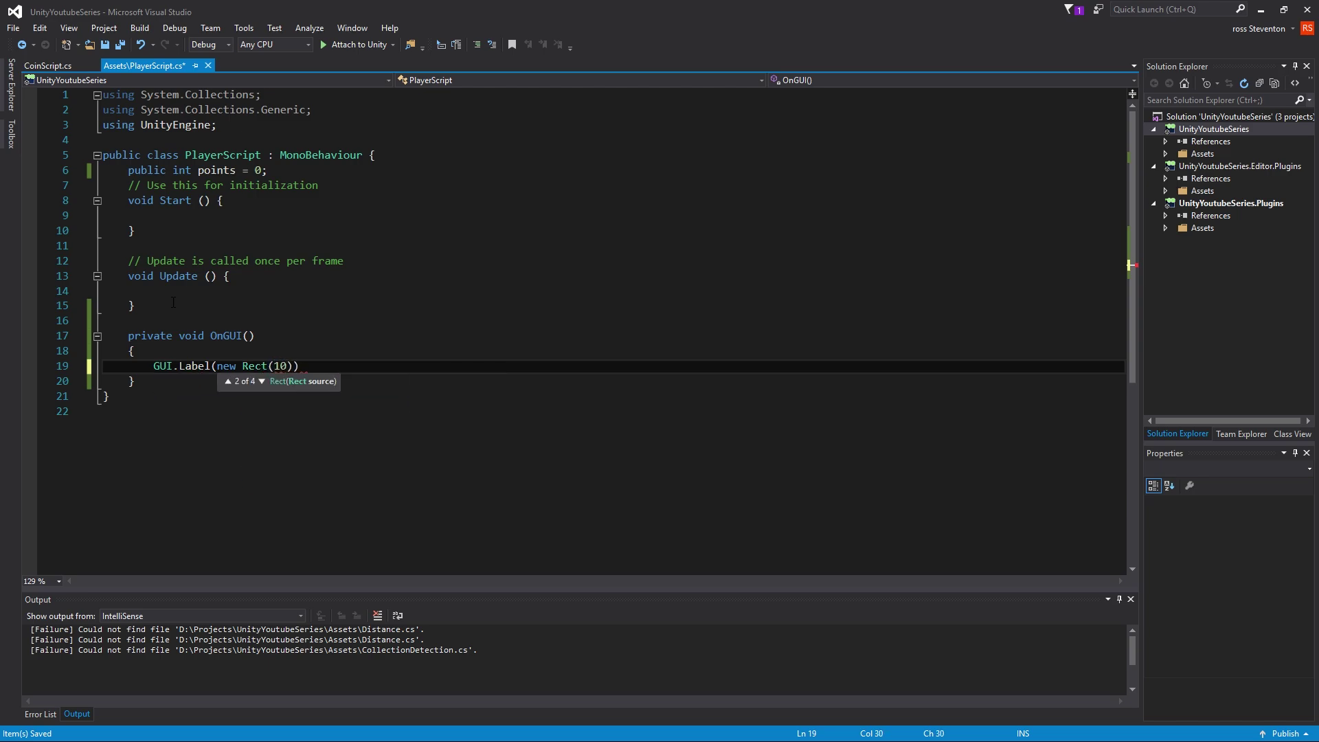
{"action": "type", "text": ", 10, "}
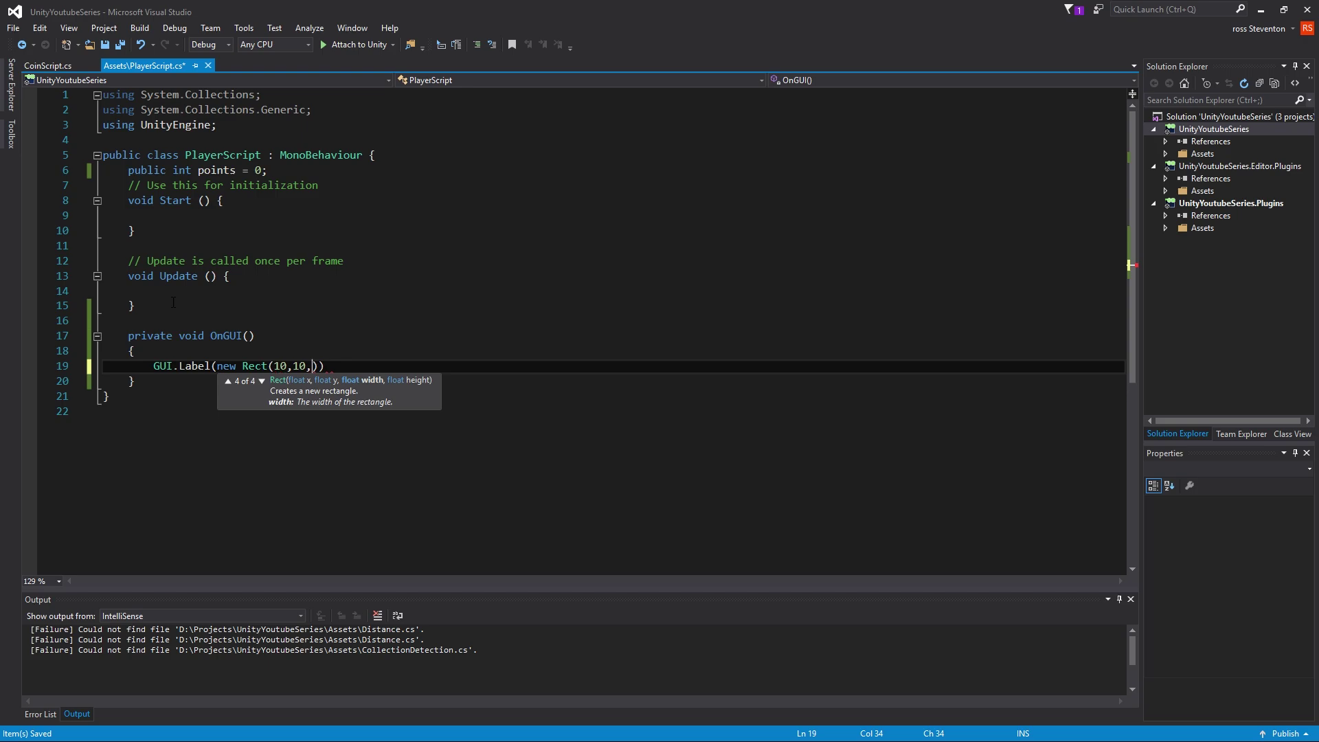
{"action": "type", "text": "100"}
{"action": "type", "text": ", 20)"}
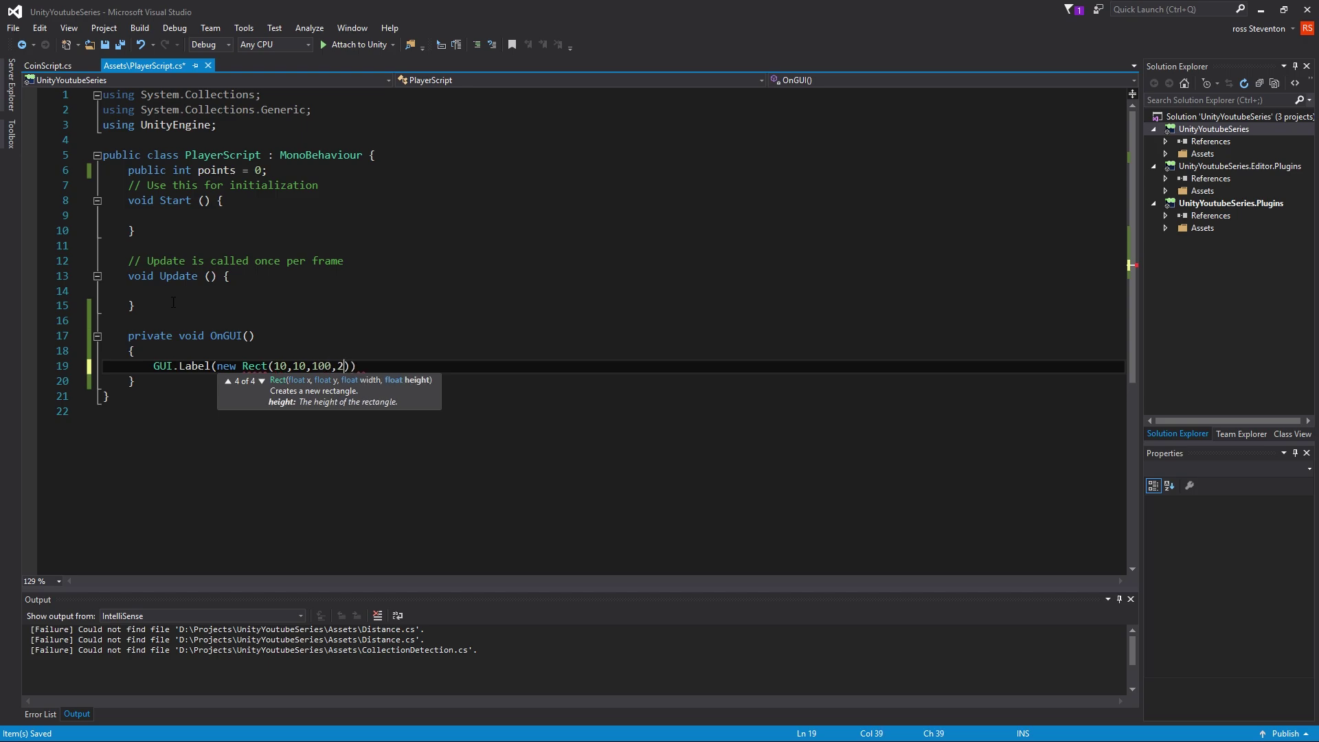
{"action": "type", "text": ", \"\");"}
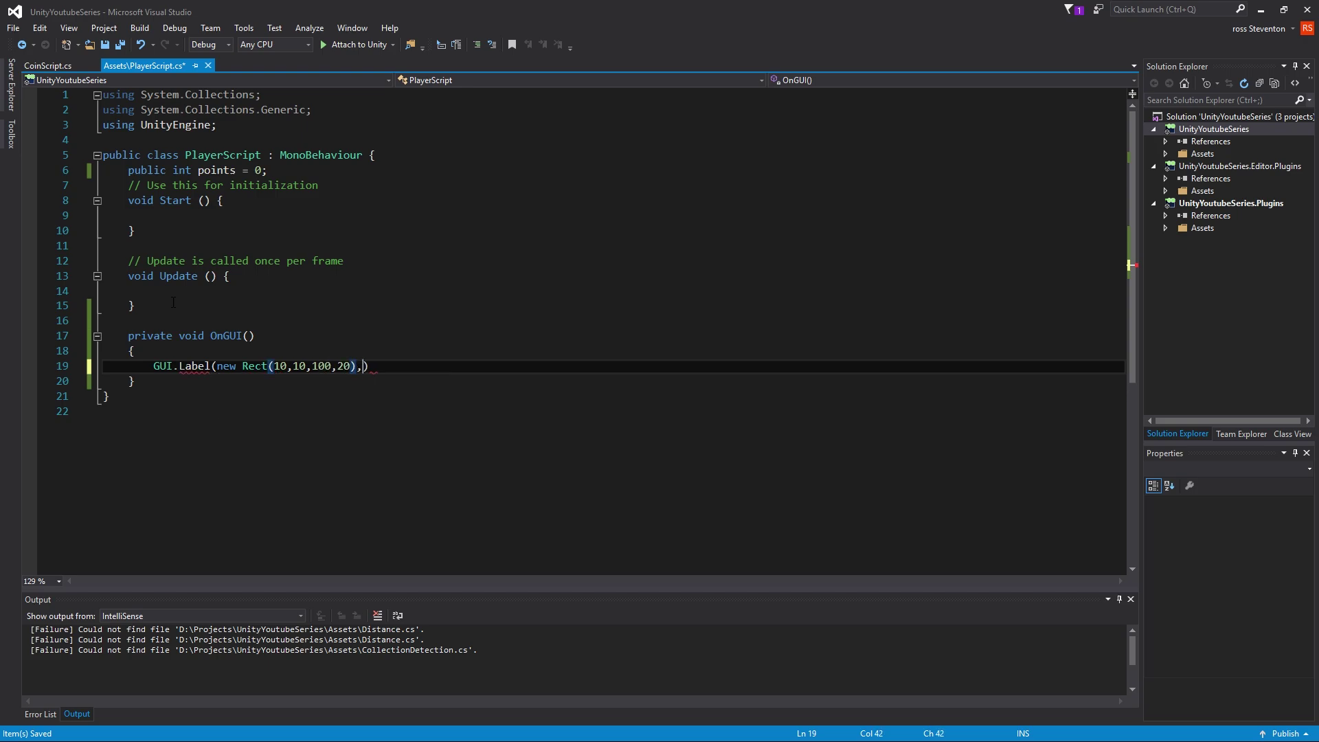
{"action": "key", "text": "Left"}
{"action": "key", "text": "Left"}
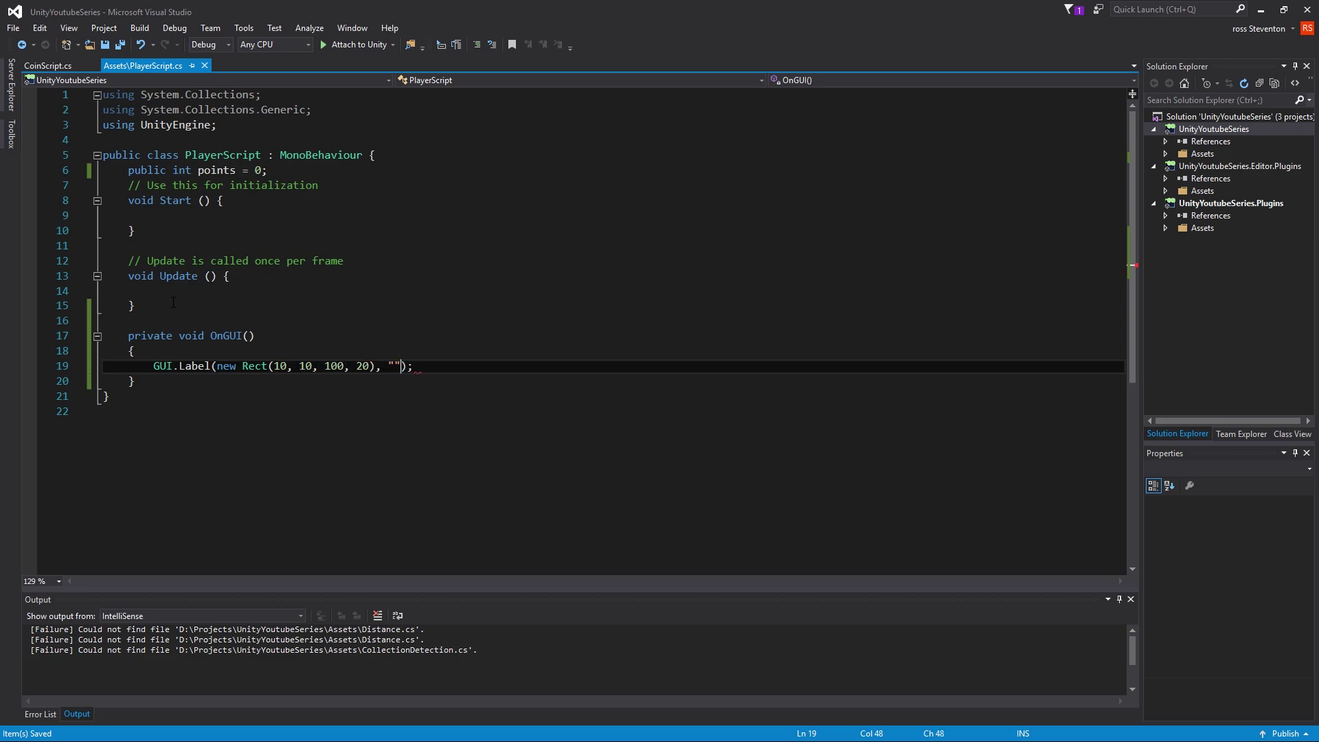
- Set the GUI.Label text argument to "Score : " + points and save PlayerScript
{"action": "type", "text": "+ points"}
{"action": "key", "text": "Left"}
{"action": "key", "text": "Left"}
{"action": "key", "text": "Left"}
{"action": "key", "text": "Left"}
{"action": "key", "text": "Left"}
{"action": "key", "text": "Left"}
{"action": "key", "text": "Left"}
{"action": "key", "text": "Left"}
{"action": "key", "text": "Left"}
{"action": "key", "text": "Left"}
{"action": "type", "text": "Score :"}
{"action": "key", "text": "ctrl+s"}
{"action": "key", "text": "Left"}
{"action": "key", "text": "BackSpace"}
{"action": "type", "text": "9"}
{"action": "key", "text": "BackSpace"}
{"action": "key", "text": "ctrl+s"}
- Review the OnGUI label statement and the points declaration in PlayerScript, and check the project in Unity
{"action": "left_click", "coordinate": [160, 335]}
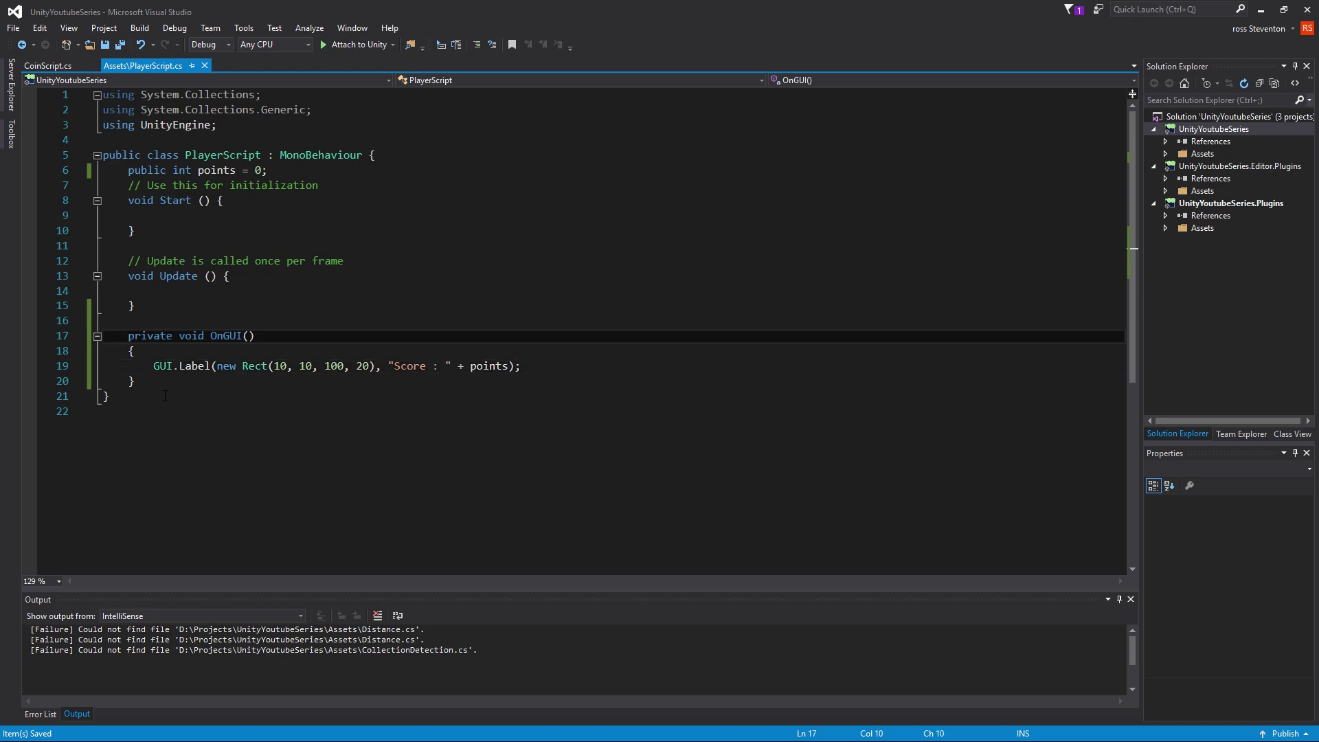
{"action": "left_click_drag", "start_coordinate": [154, 367], "coordinate": [524, 371]}
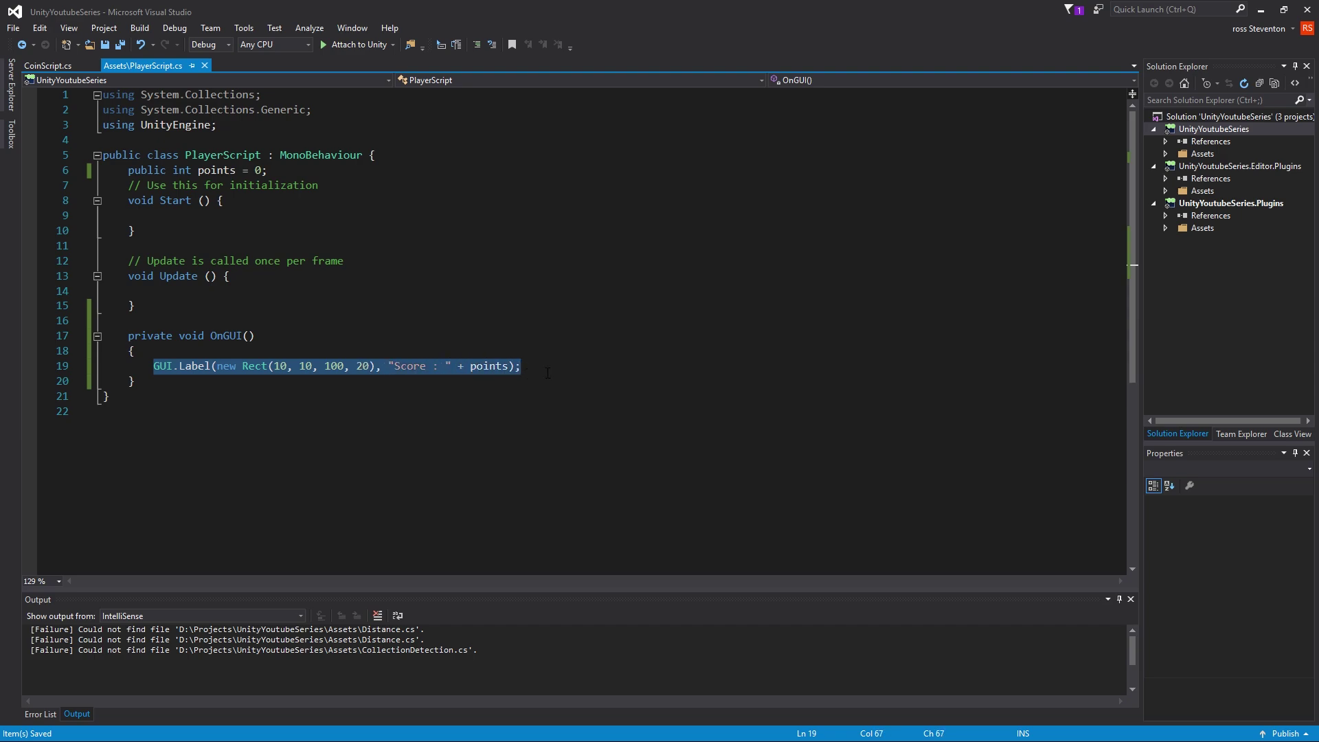
{"action": "left_click_drag", "start_coordinate": [115, 173], "coordinate": [270, 172]}
{"action": "left_click_drag", "start_coordinate": [527, 368], "coordinate": [244, 337]}
{"action": "left_click", "coordinate": [224, 173]}
{"action": "left_click", "coordinate": [453, 351]}
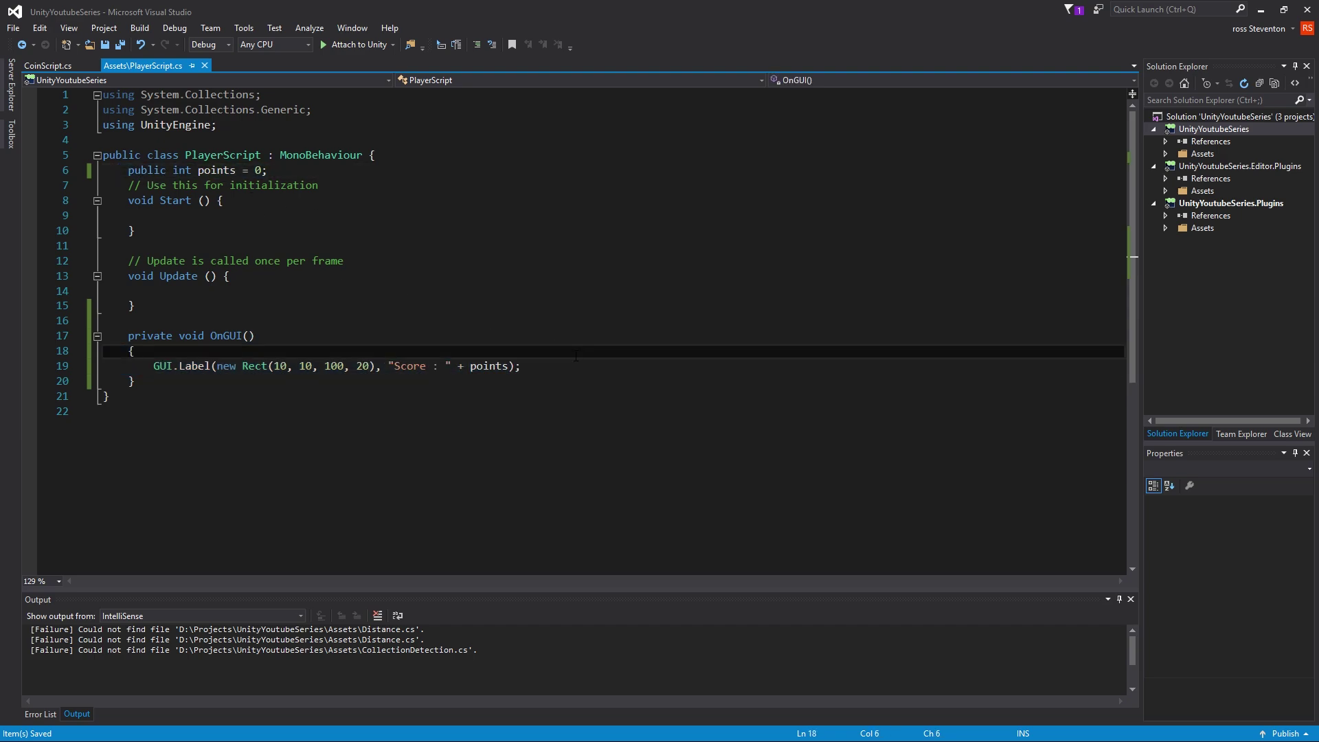
{"action": "left_click", "coordinate": [1261, 10]}
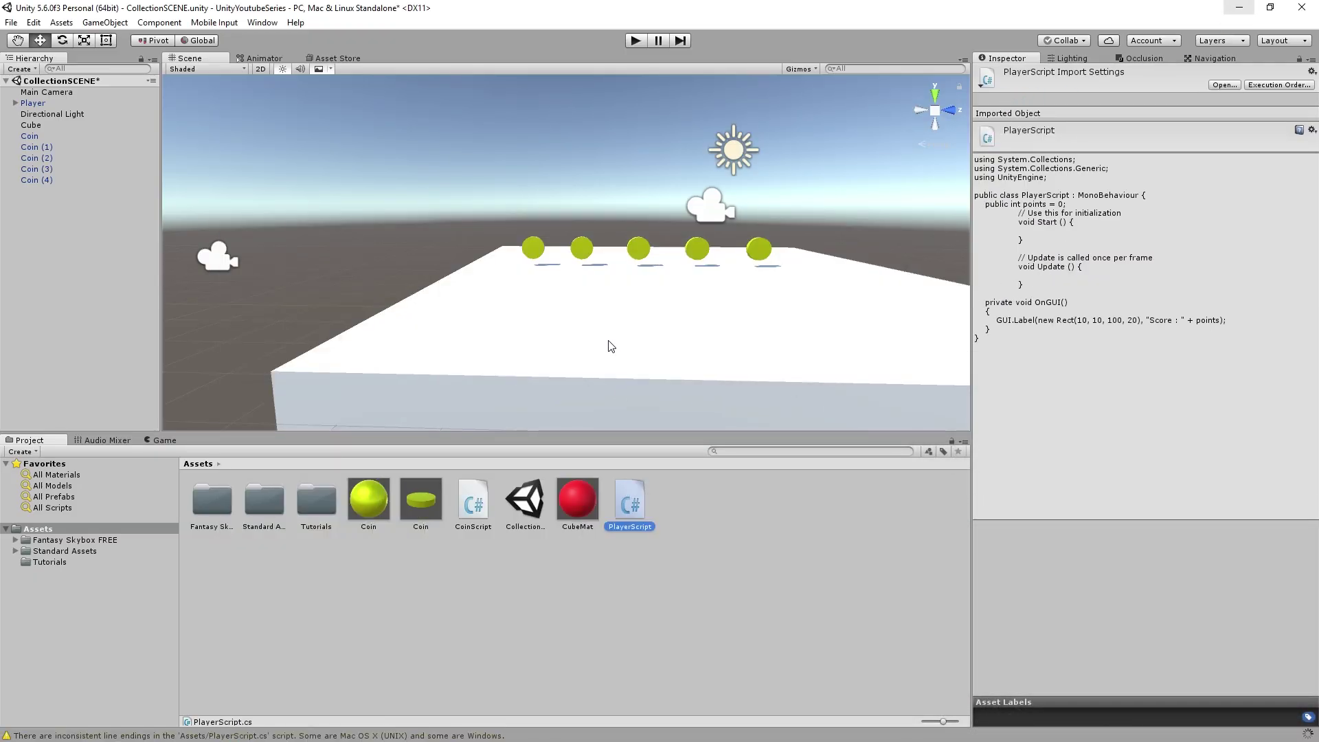
{"action": "left_click", "coordinate": [685, 499]}
{"action": "key", "text": "alt+Tab"}
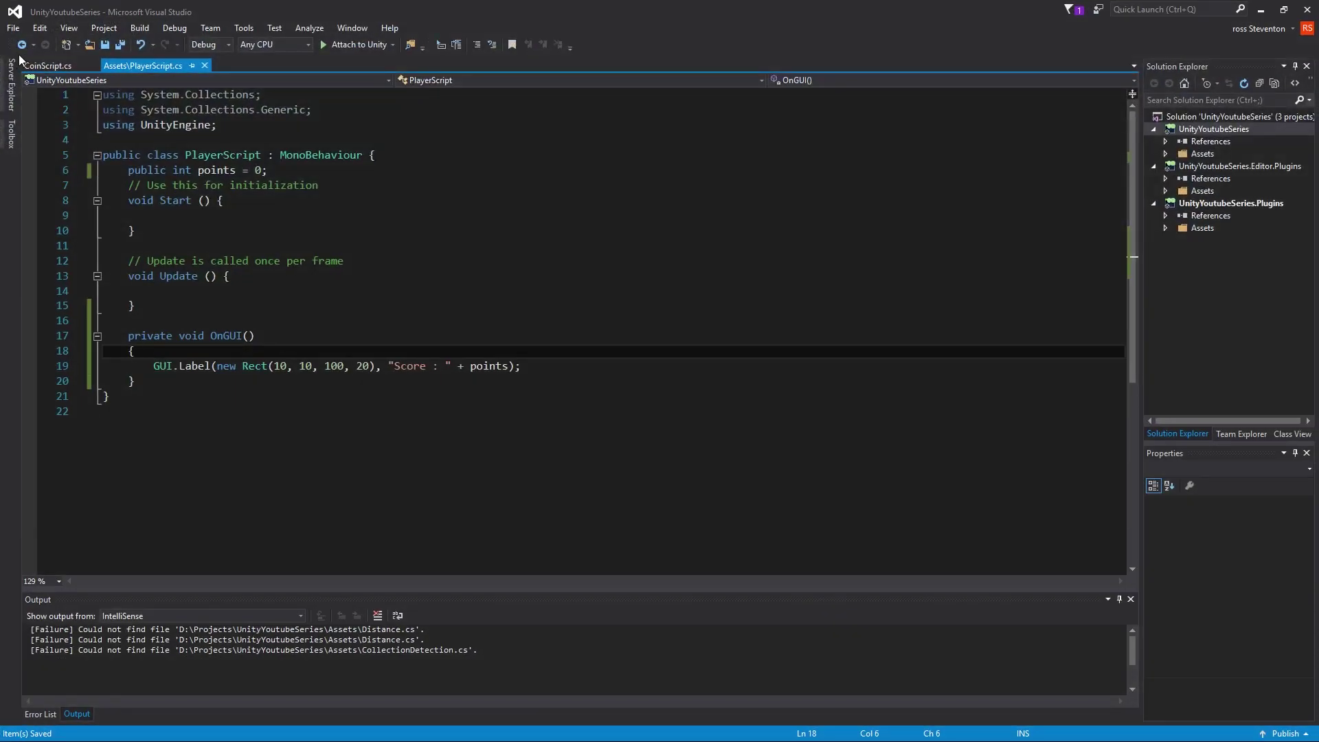
- In CoinScript, start an other.GetComponent call on a new line above the "Add 1 to points" comment
{"action": "left_click", "coordinate": [51, 65]}
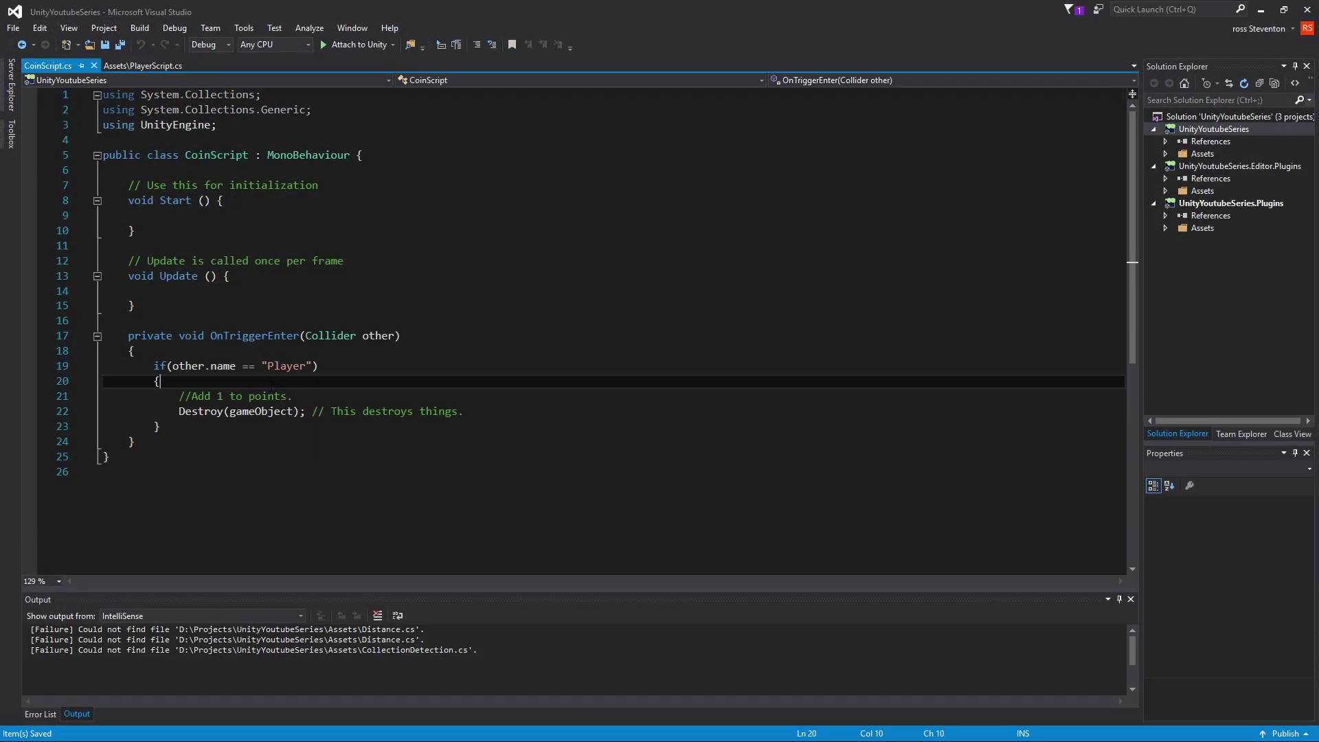
{"action": "left_click", "coordinate": [181, 396]}
{"action": "key", "text": "Return"}
{"action": "key", "text": "Up"}
{"action": "type", "text": "ot"}
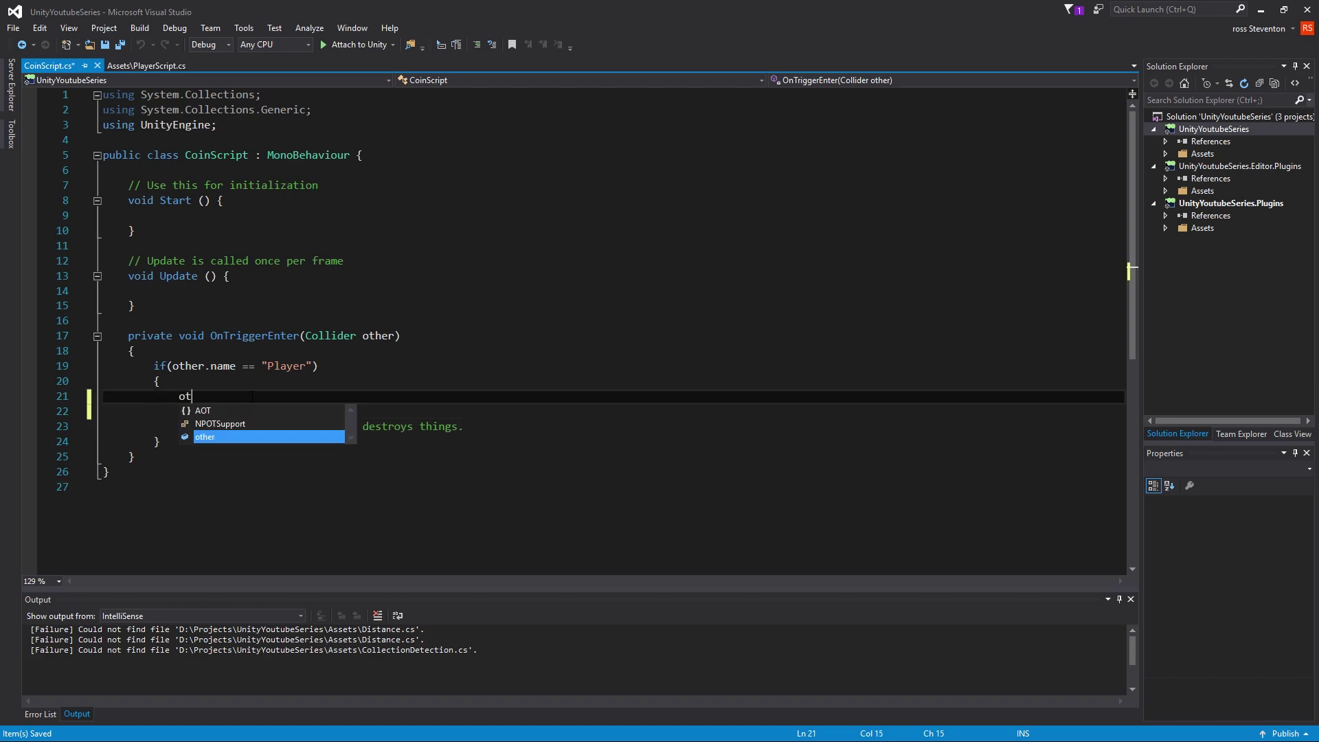
{"action": "type", "text": "her.getc"}
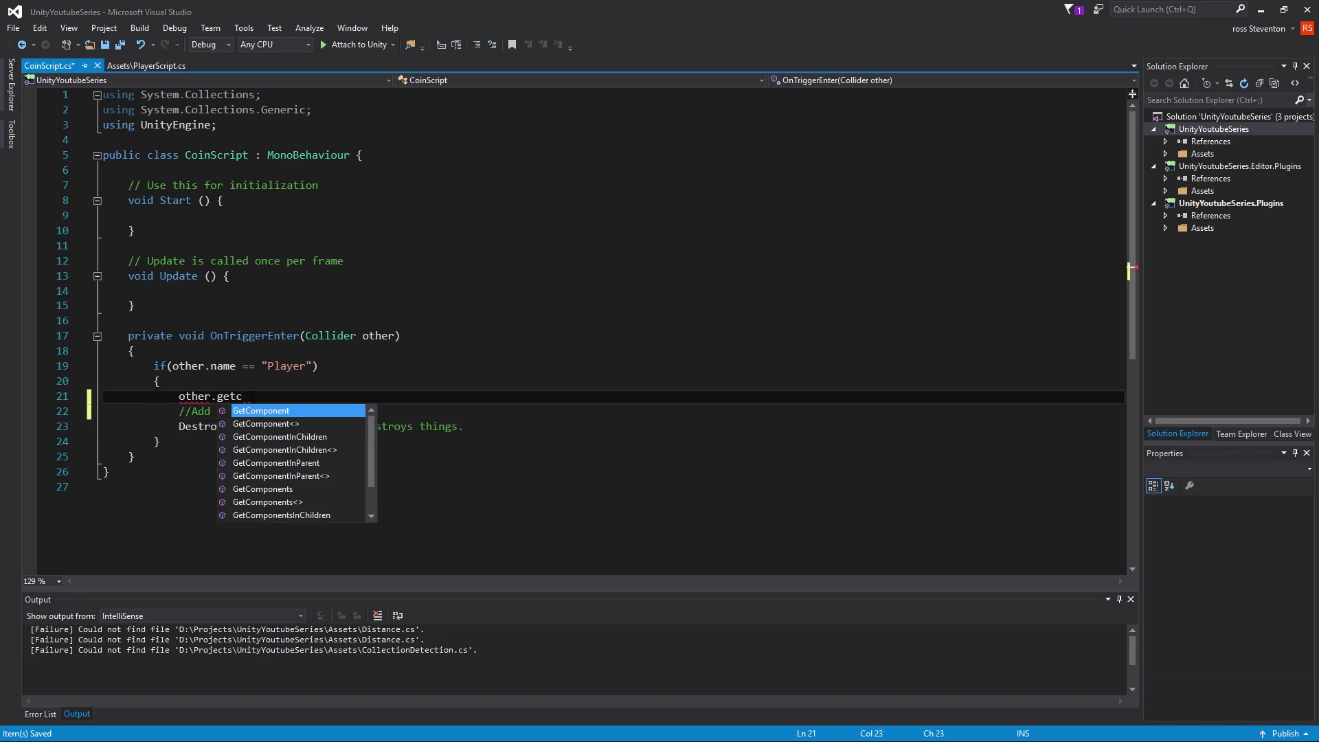
{"action": "key", "text": "Tab"}
- Complete the GetComponent call as <PlayerScript>().points++; and save CoinScript
{"action": "type", "text": "<Playe"}
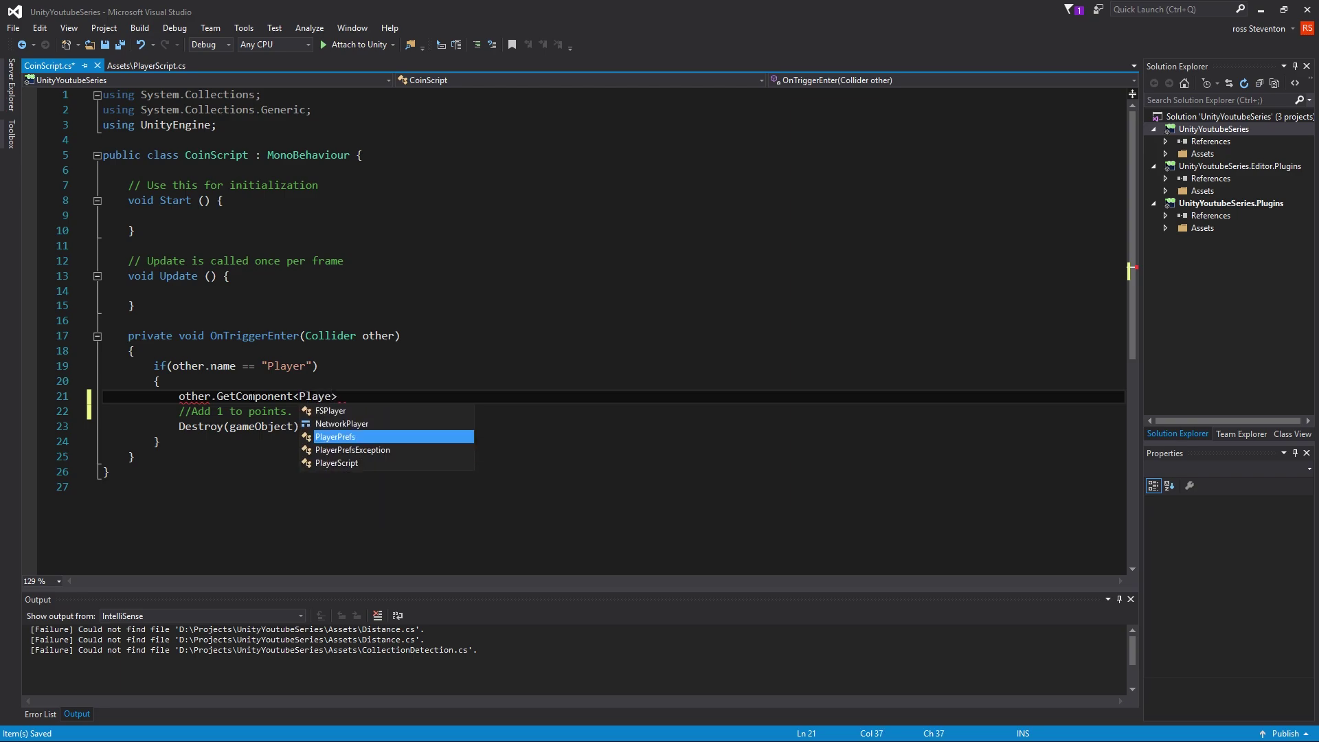
{"action": "type", "text": "rS"}
{"action": "key", "text": "Tab"}
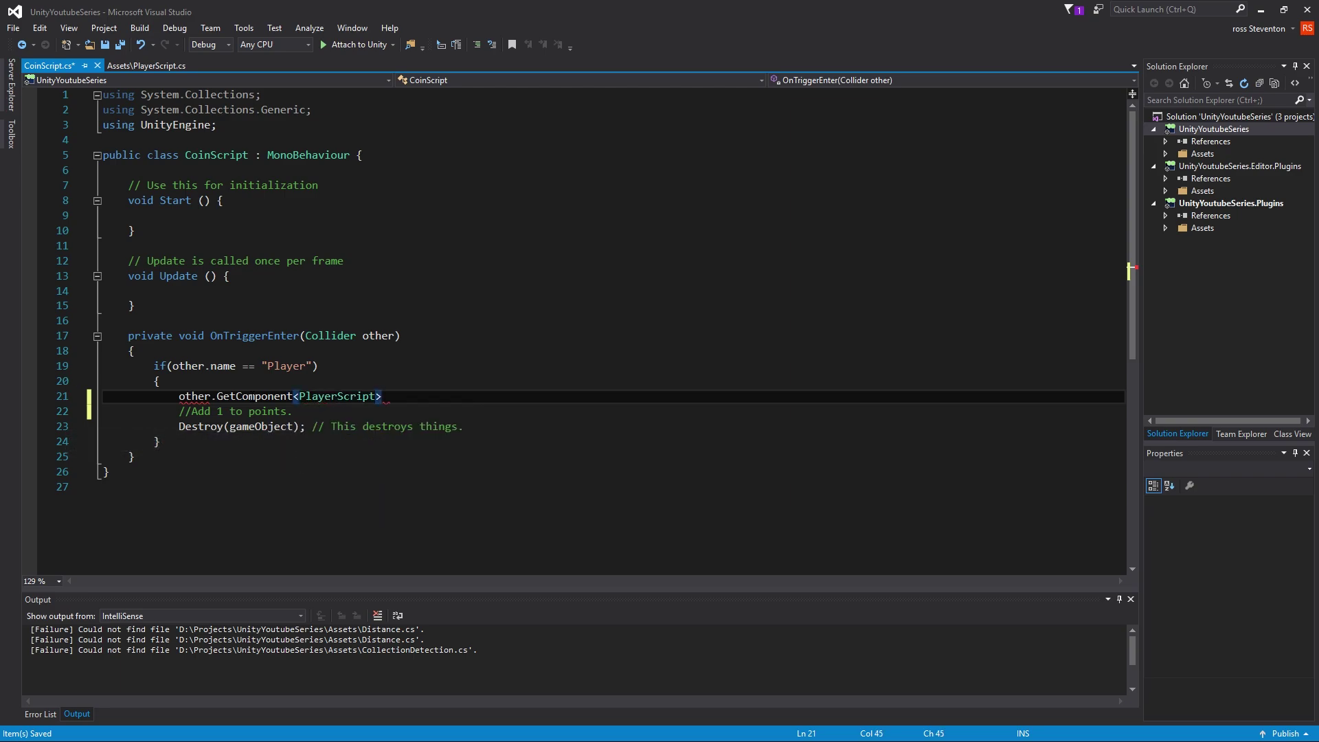
{"action": "type", "text": "().poi"}
{"action": "type", "text": "nts++;"}
{"action": "key", "text": "ctrl+s"}
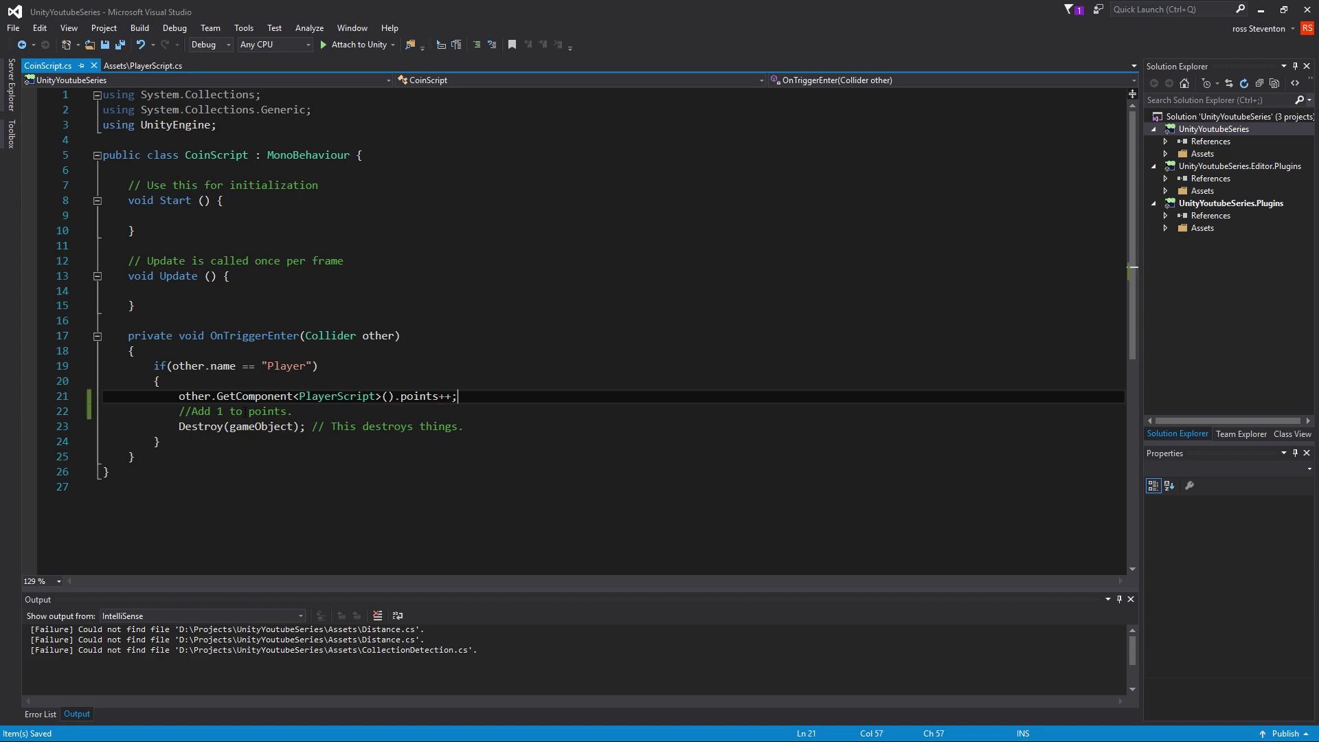
- Switch to Unity, check the Player's Player Script component and run the scene in a maximized Game view
{"action": "left_click", "coordinate": [1259, 11]}
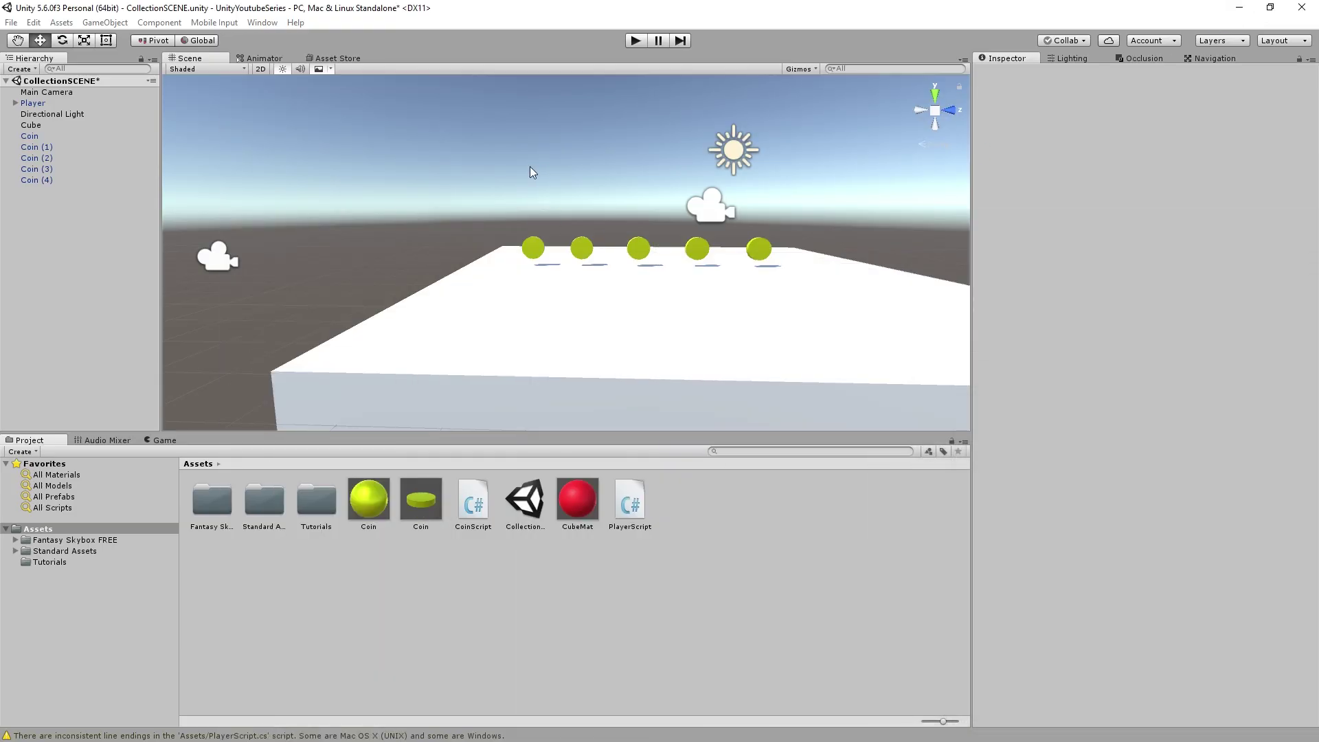
{"action": "left_click", "coordinate": [165, 440]}
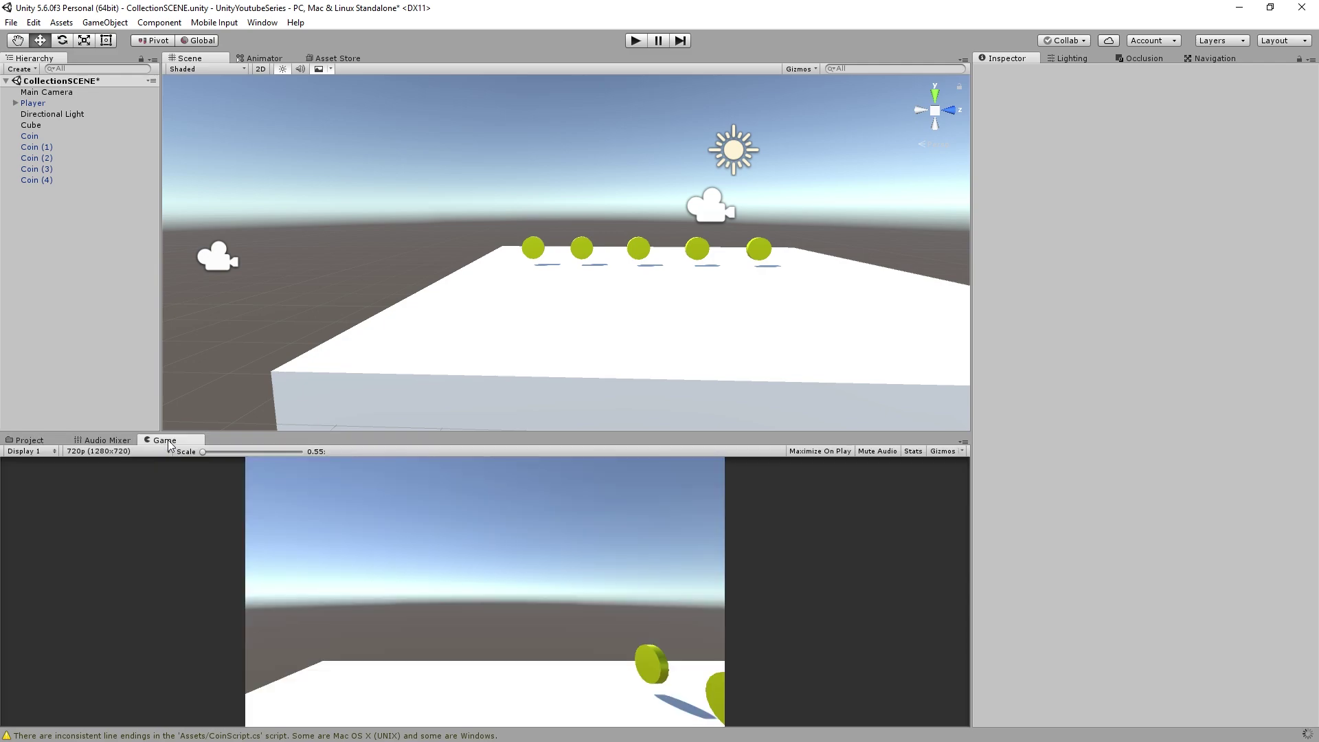
{"action": "left_click", "coordinate": [51, 104]}
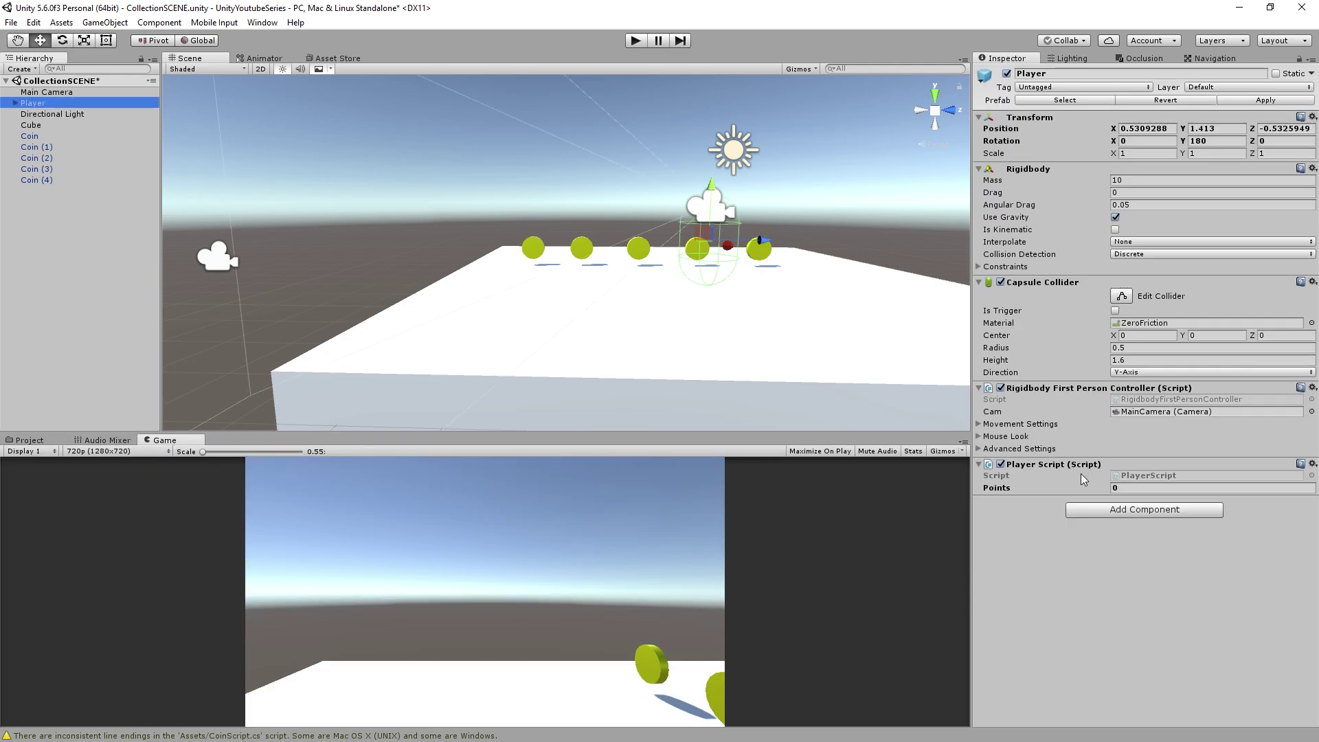
{"action": "left_click", "coordinate": [635, 41]}
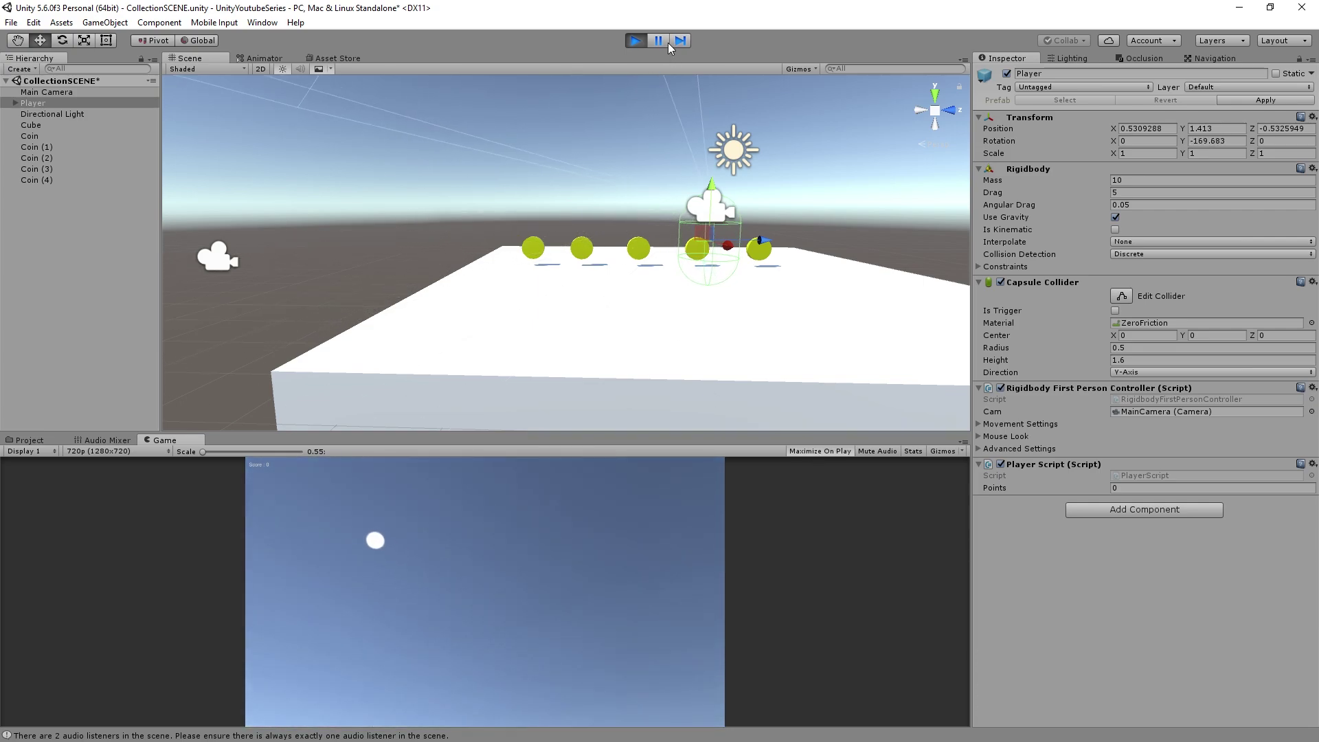
{"action": "left_click", "coordinate": [661, 43]}
{"action": "left_click", "coordinate": [583, 184]}
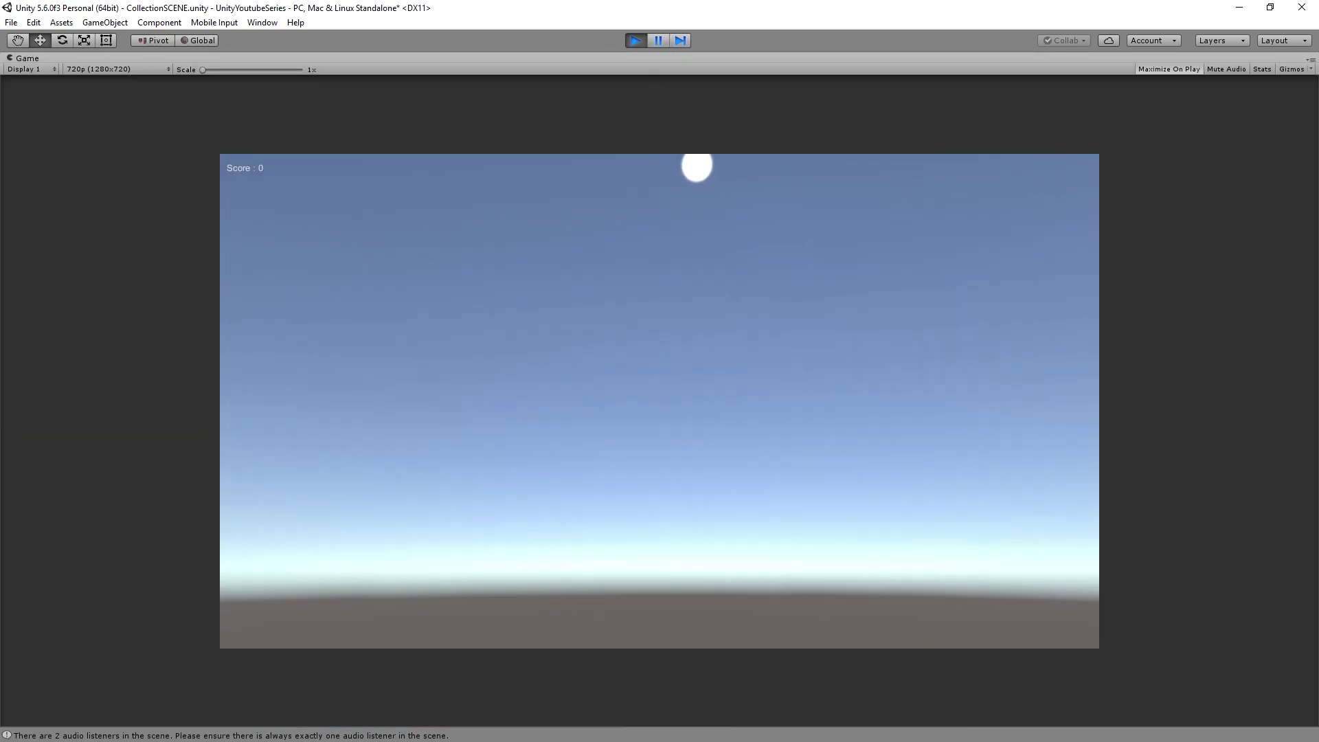
- Walk the Player through the coins to test the score label, and stop play mode
{"action": "key", "text": "w"}
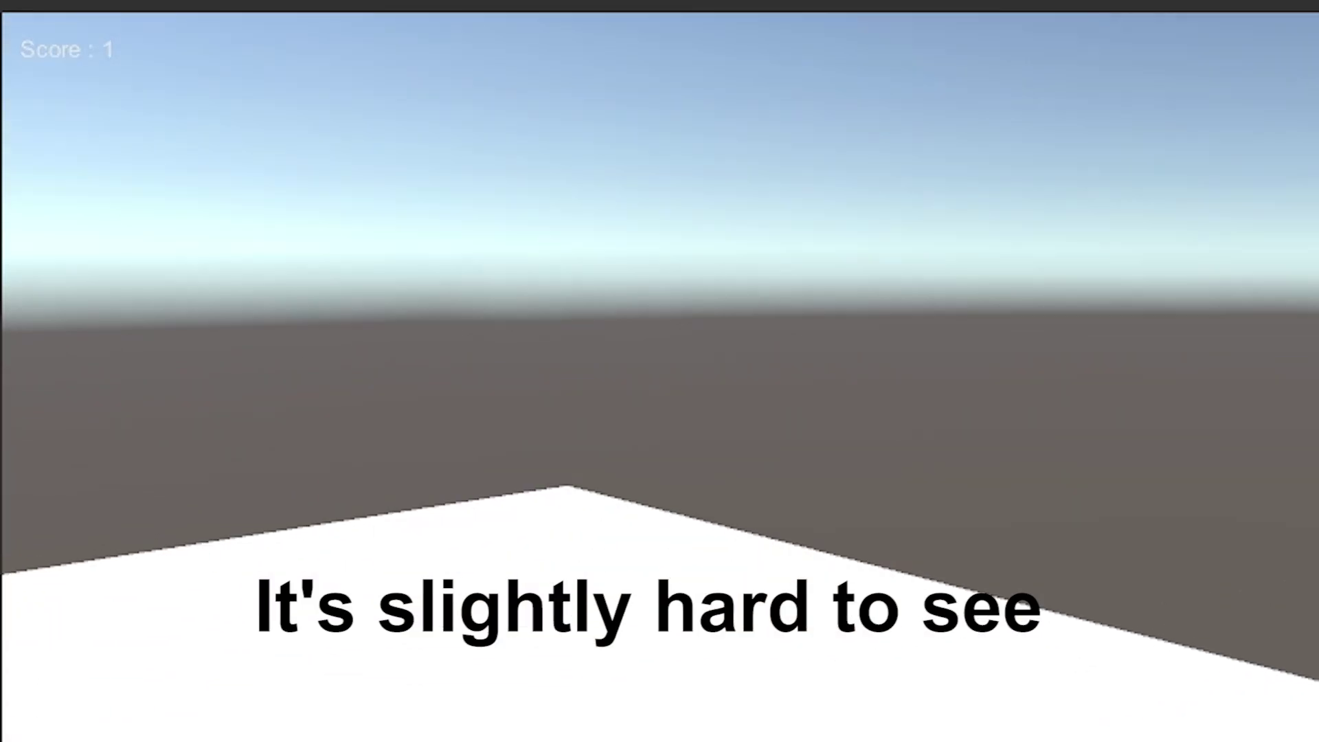
{"action": "key", "text": "w"}
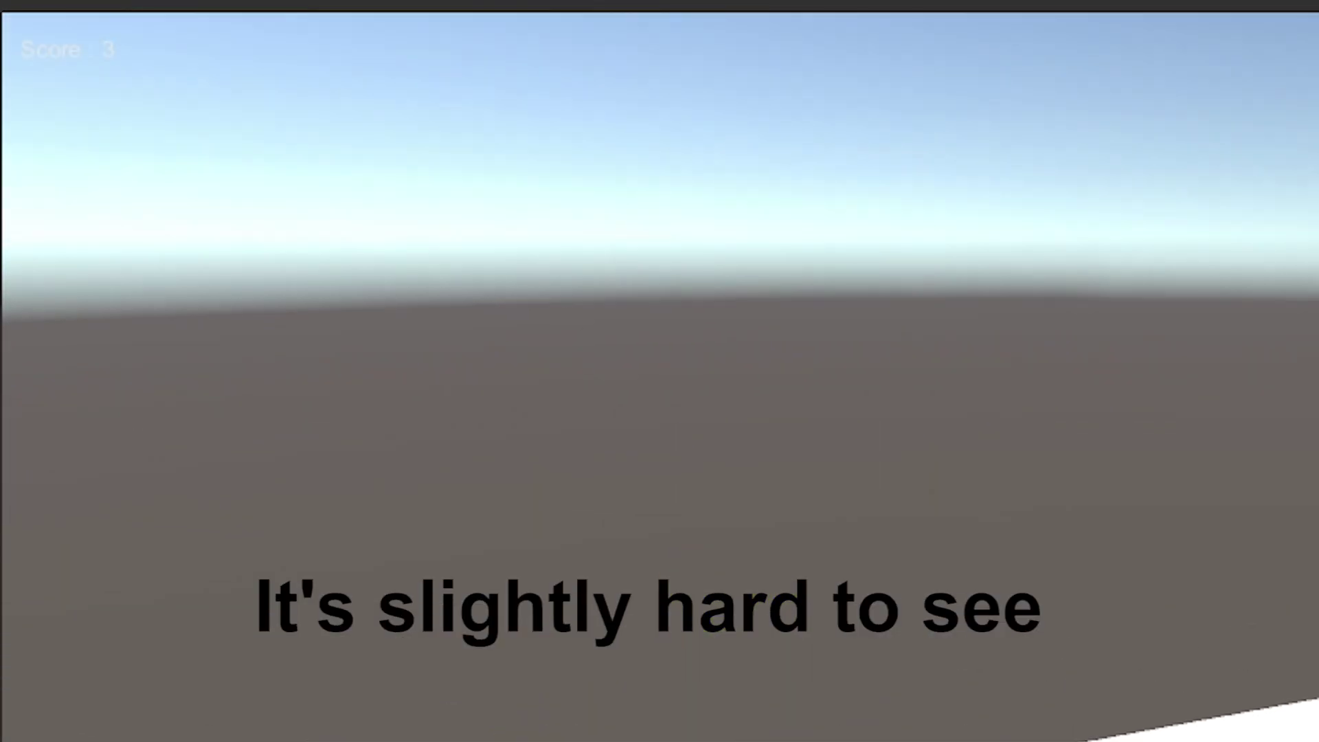
{"action": "key", "text": "w"}
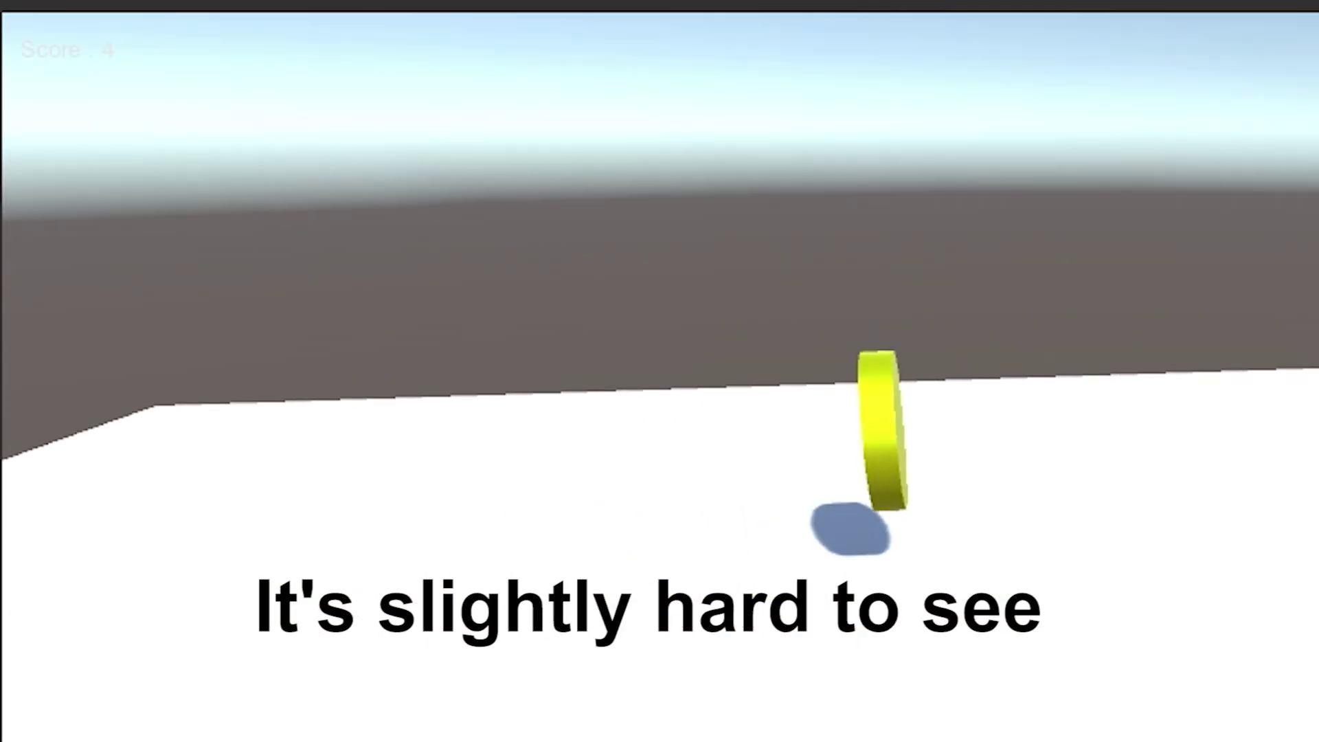
{"action": "key", "text": "w"}
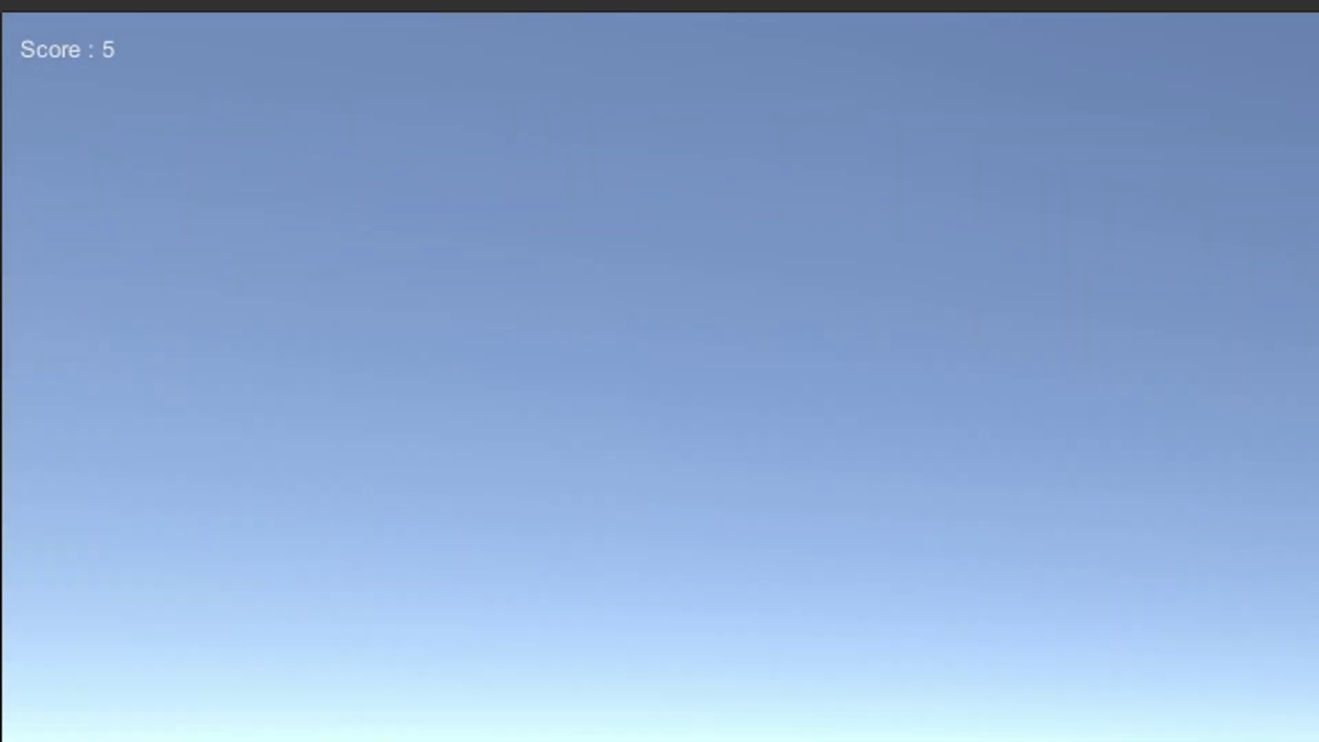
{"action": "key", "text": "w"}
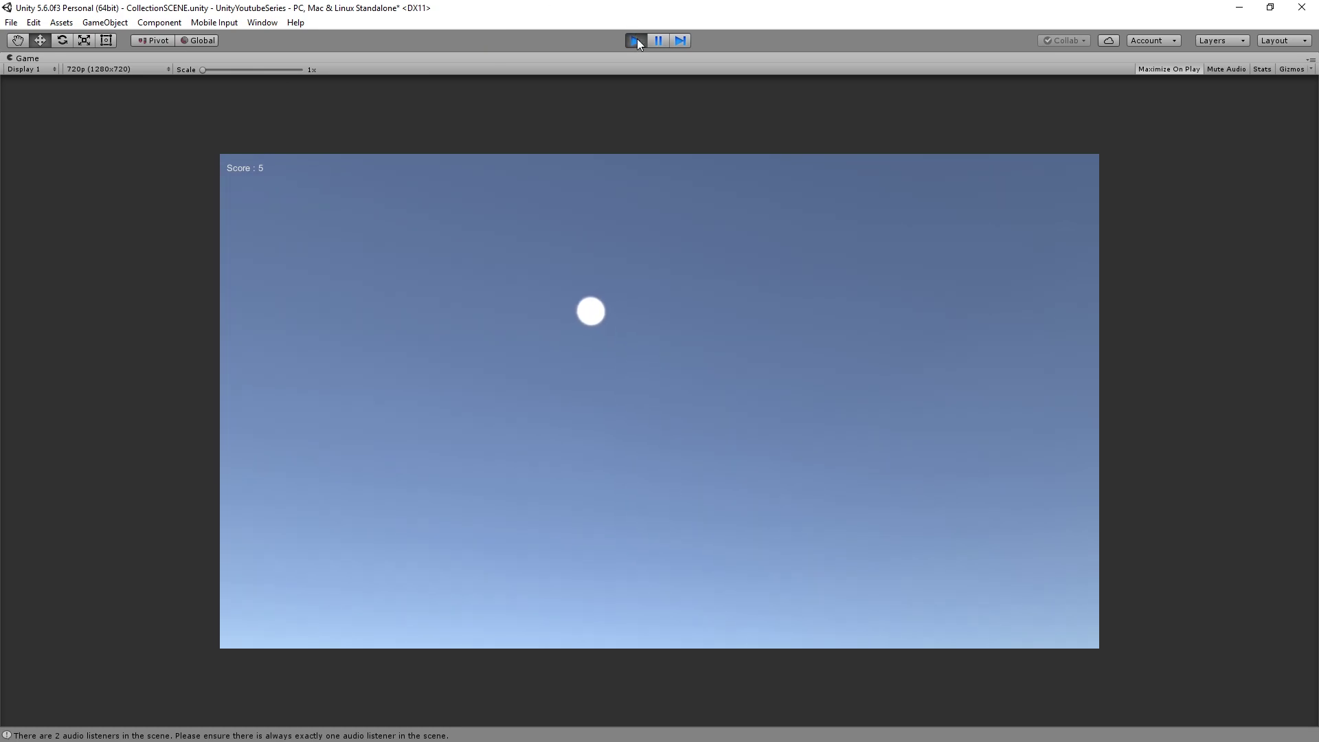
{"action": "left_click", "coordinate": [636, 40]}
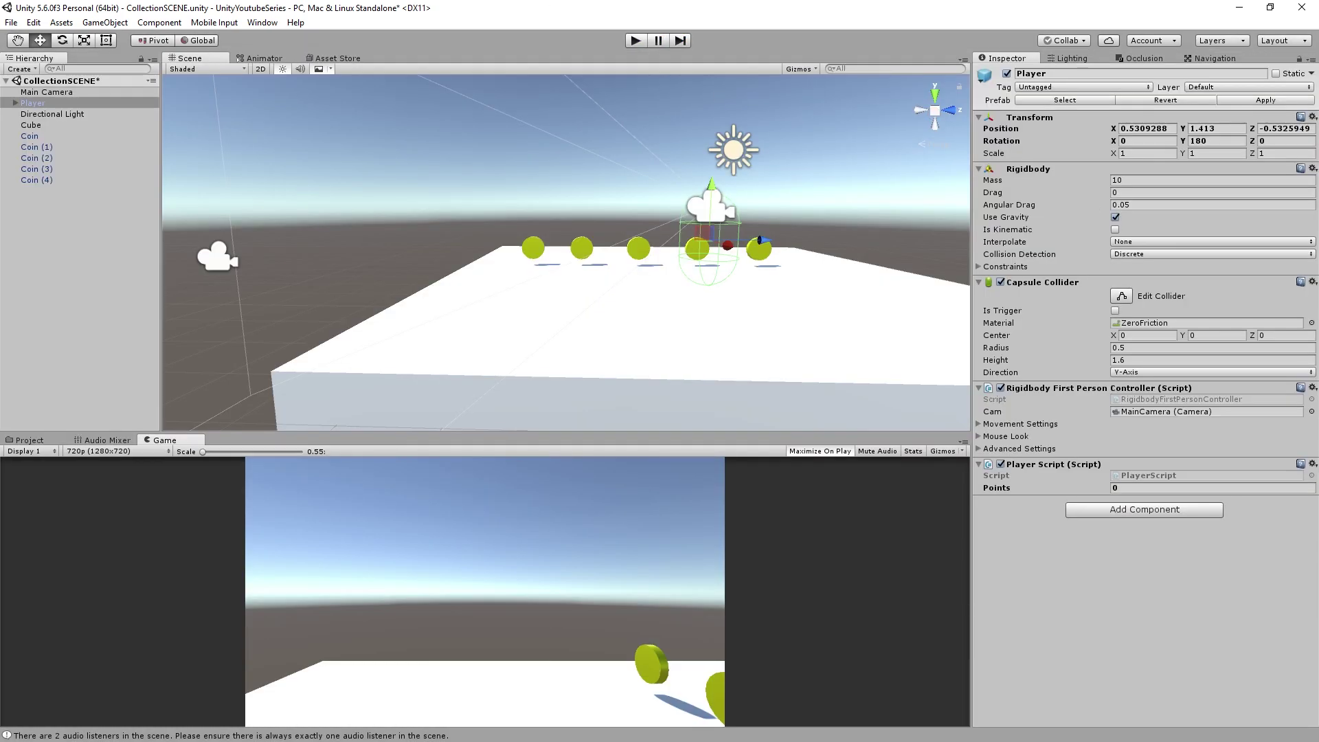
- In Visual Studio, add transform.Rotate(0, 0, 0); inside CoinScript's Update method and save the script
{"action": "key", "text": "alt+Tab"}
{"action": "left_click", "coordinate": [211, 155]}
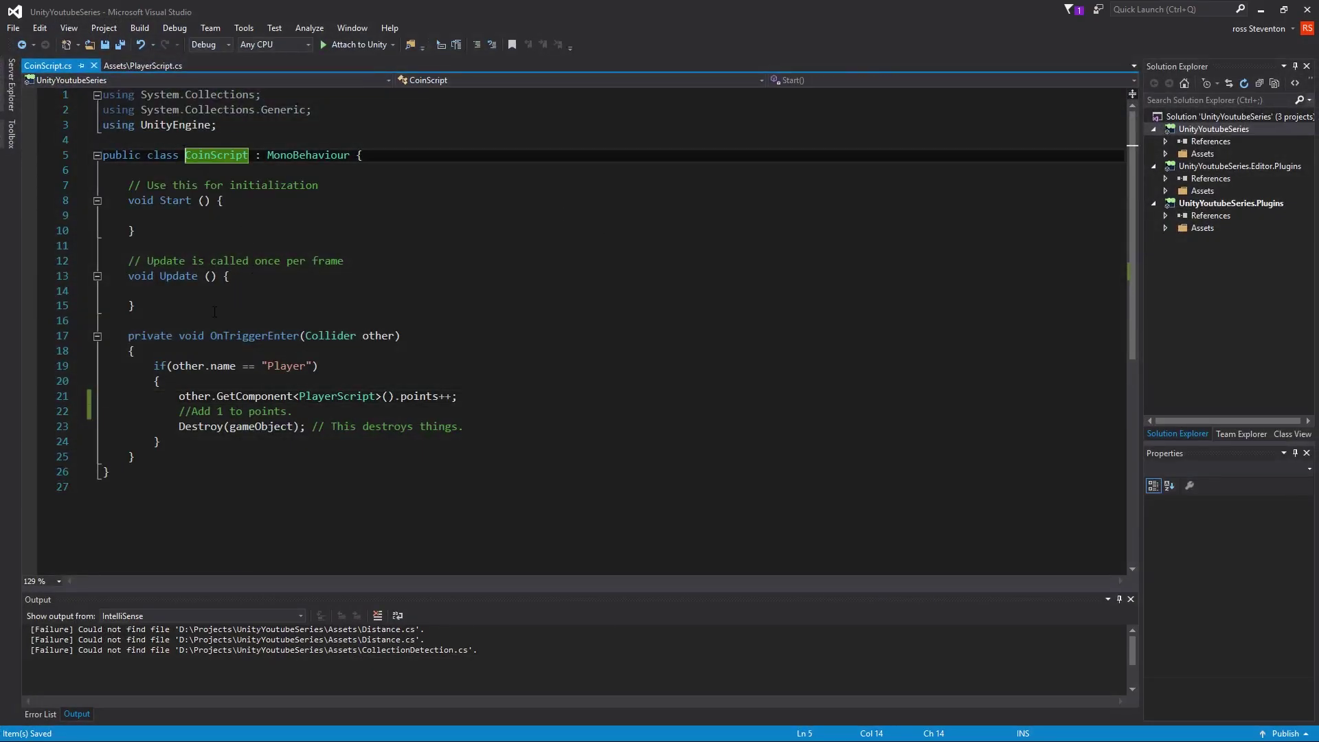
{"action": "left_click", "coordinate": [211, 290]}
{"action": "type", "text": "transform.ro"}
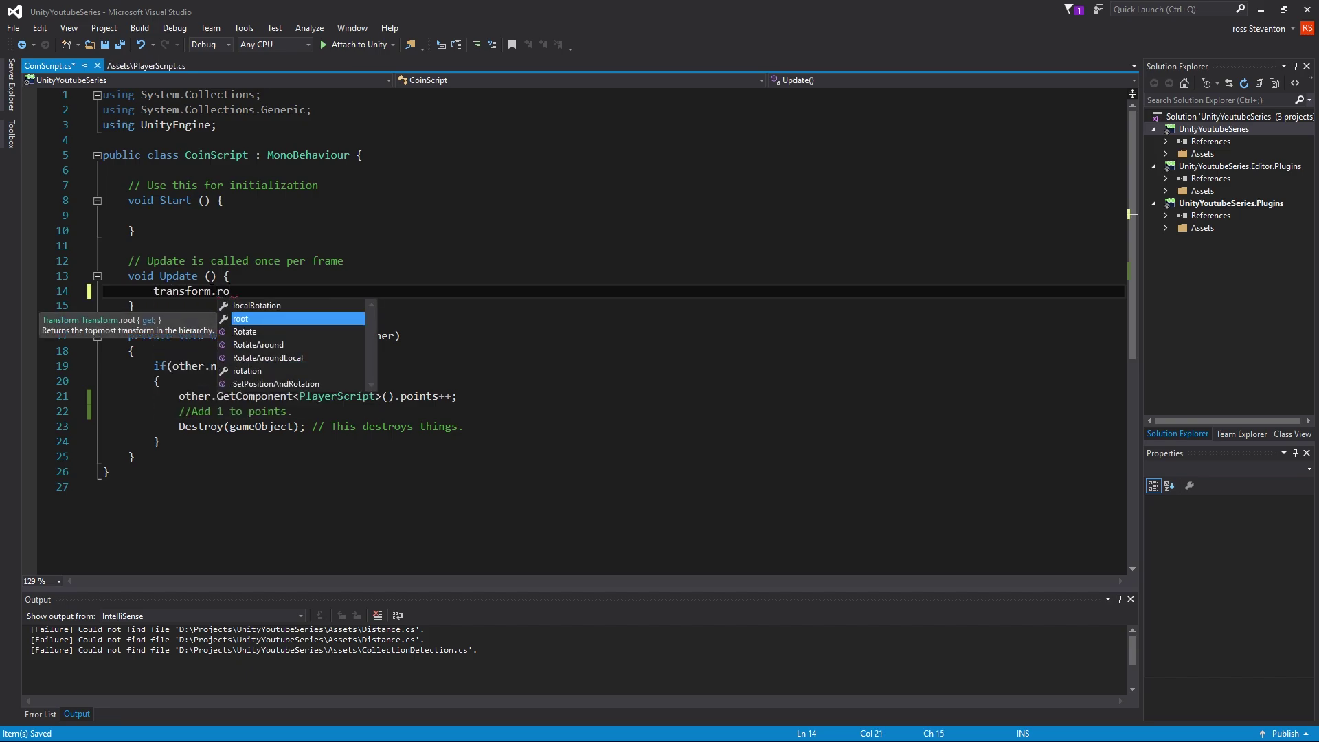
{"action": "key", "text": "Down"}
{"action": "key", "text": "Tab"}
{"action": "type", "text": "(0, "}
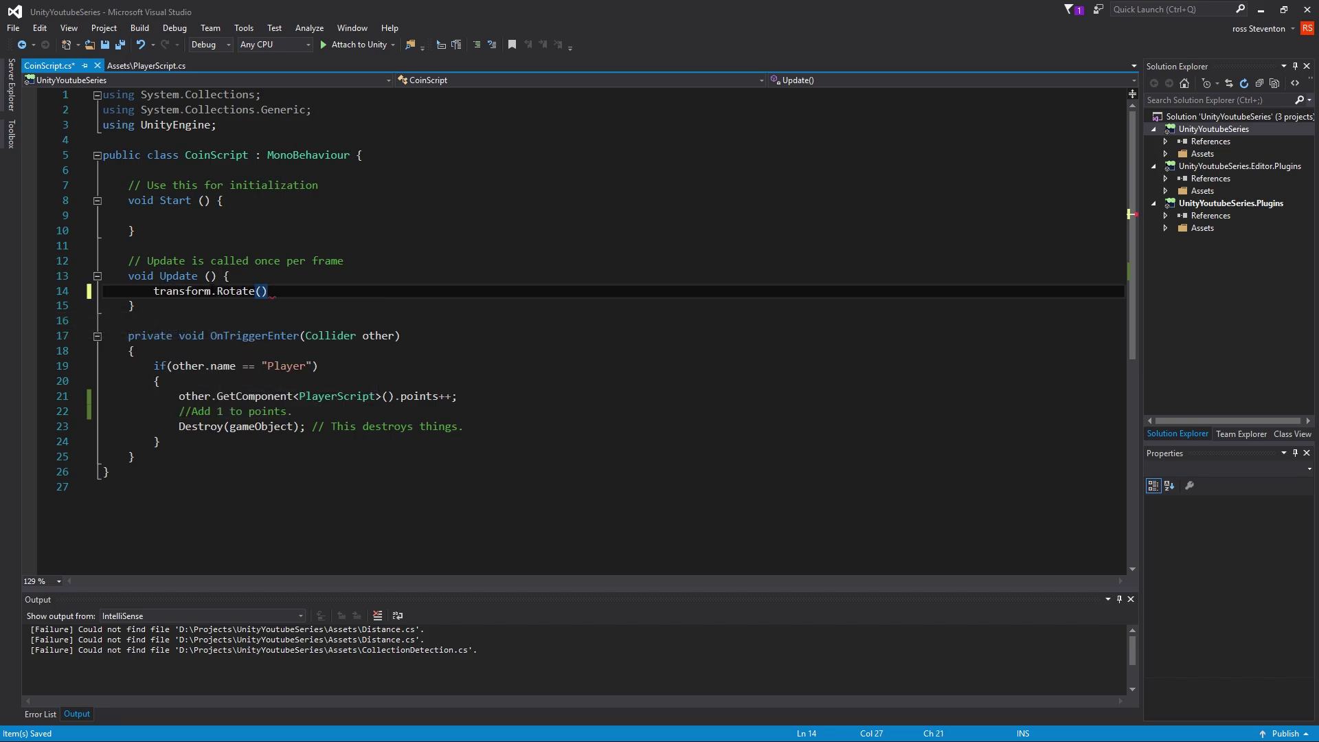
{"action": "type", "text": "0, 0);"}
{"action": "key", "text": "ctrl+s"}
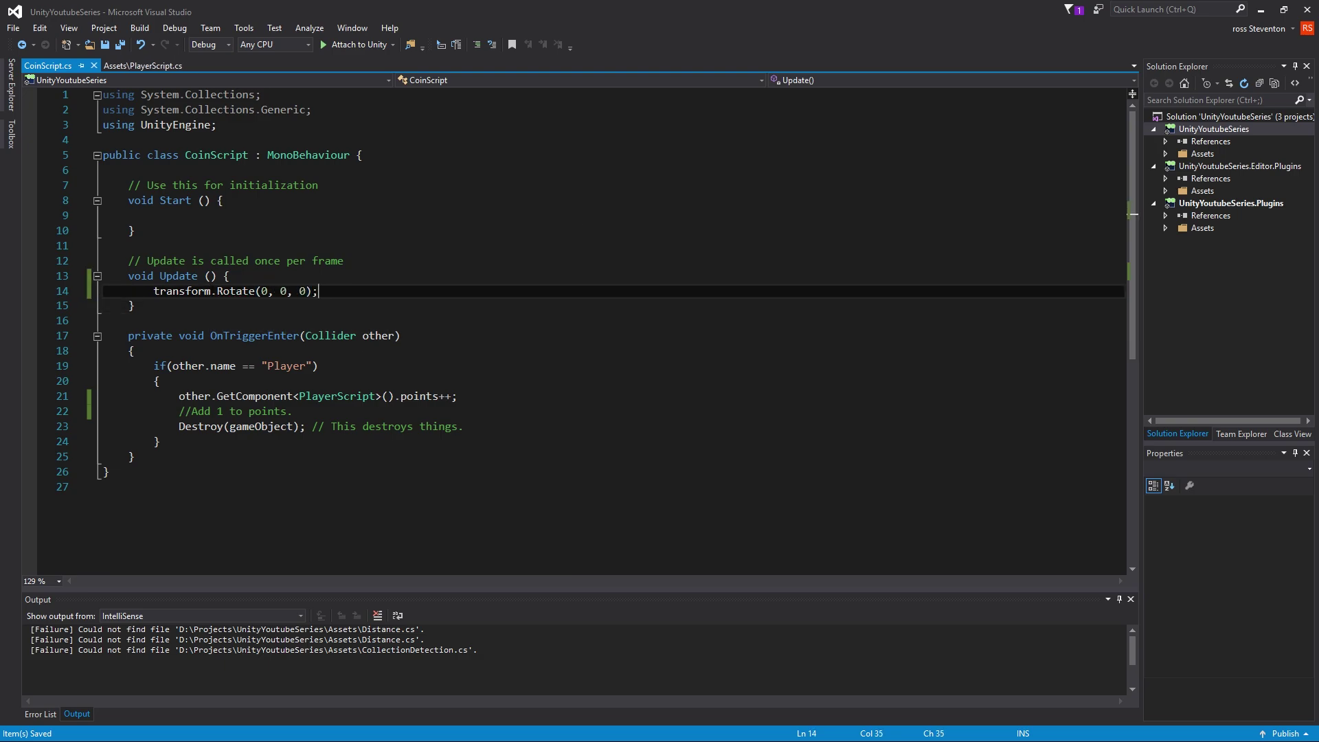
- Switch to Unity, try rotating Coin (1) about -17 degrees around its Y axis, and undo the rotation
{"action": "key", "text": "alt+Tab"}
{"action": "key", "text": "w"}
{"action": "right_click_drag", "start_coordinate": [596, 347], "coordinate": [580, 309]}
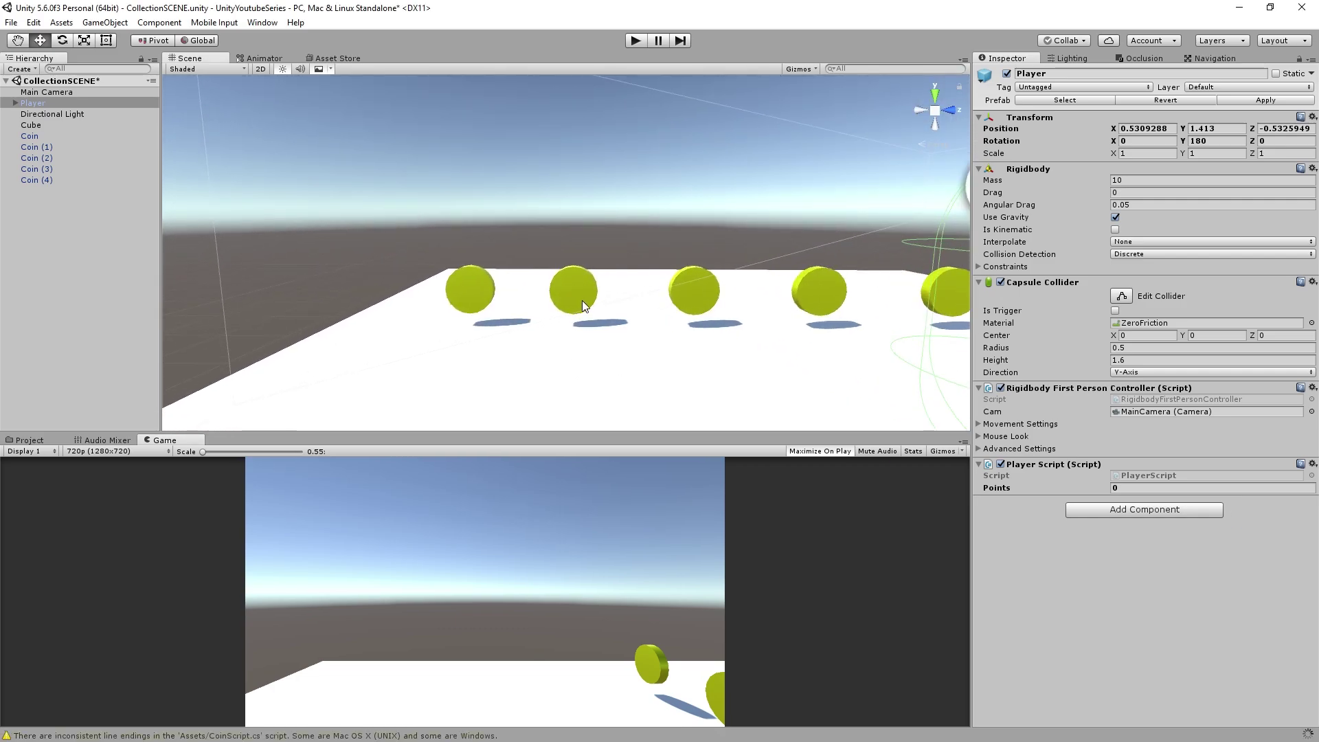
{"action": "left_click", "coordinate": [573, 295]}
{"action": "key", "text": "e"}
{"action": "middle_click_drag", "start_coordinate": [581, 294], "coordinate": [660, 302]}
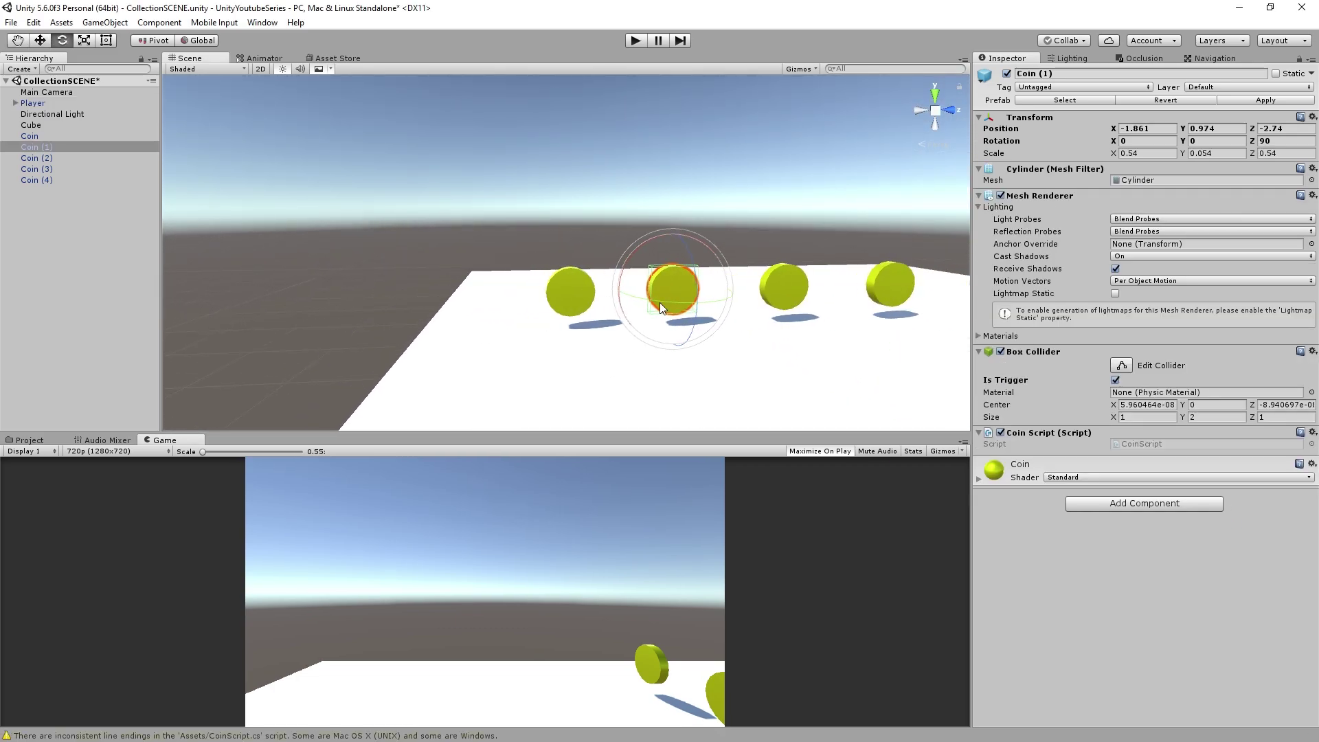
{"action": "left_click_drag", "start_coordinate": [660, 302], "coordinate": [675, 311]}
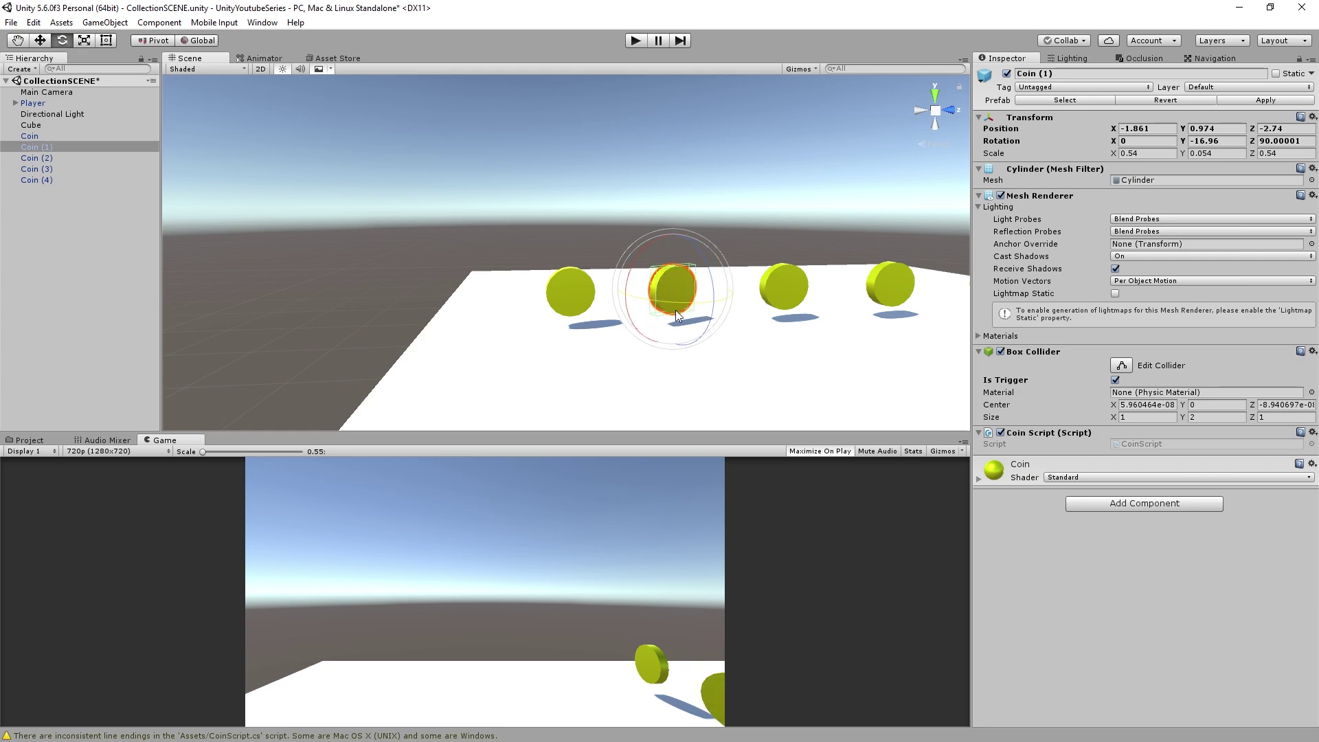
{"action": "key", "text": "ctrl+z"}
{"action": "key", "text": "w"}
{"action": "right_click_drag", "start_coordinate": [607, 312], "coordinate": [656, 312]}
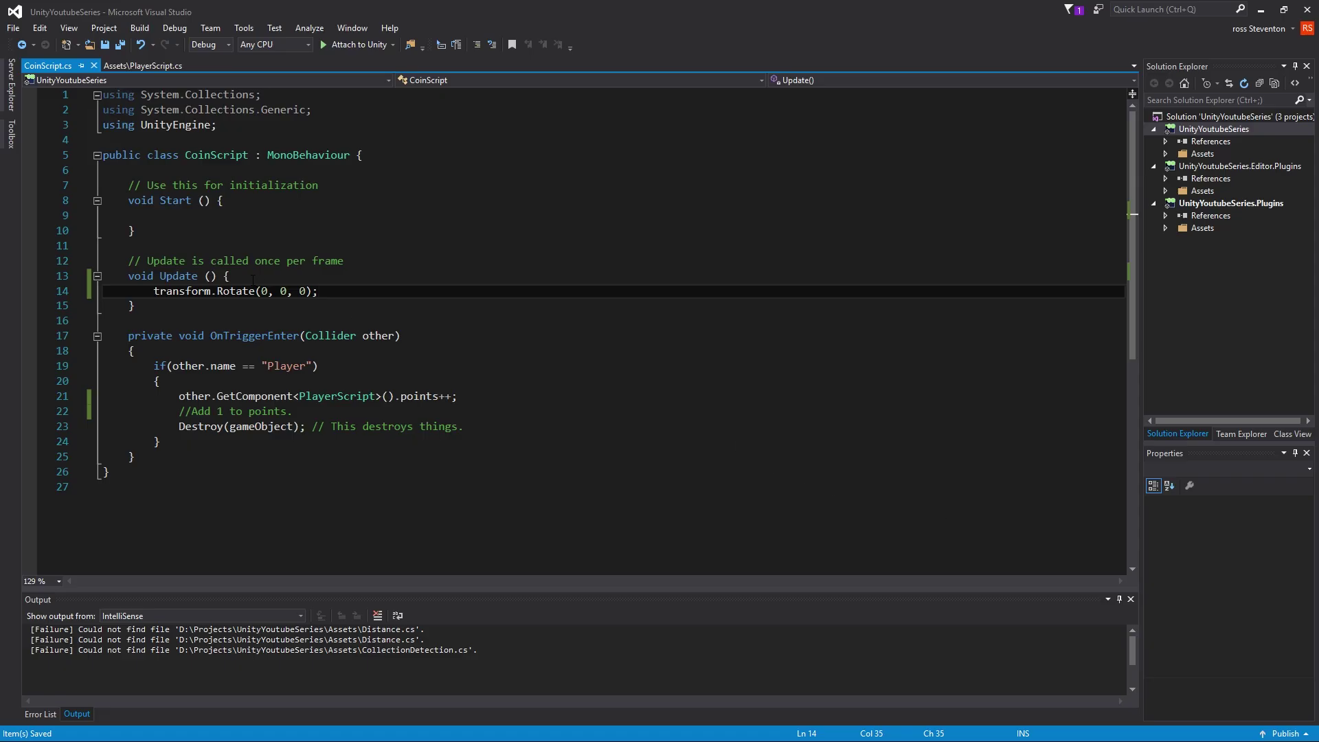
- In CoinScript, change the second argument of transform.Rotate to 90 * Time.deltaTime and save
{"action": "left_click", "coordinate": [281, 290]}
{"action": "key", "text": "BackSpace"}
{"action": "type", "text": "90 * "}
{"action": "type", "text": "Time.de"}
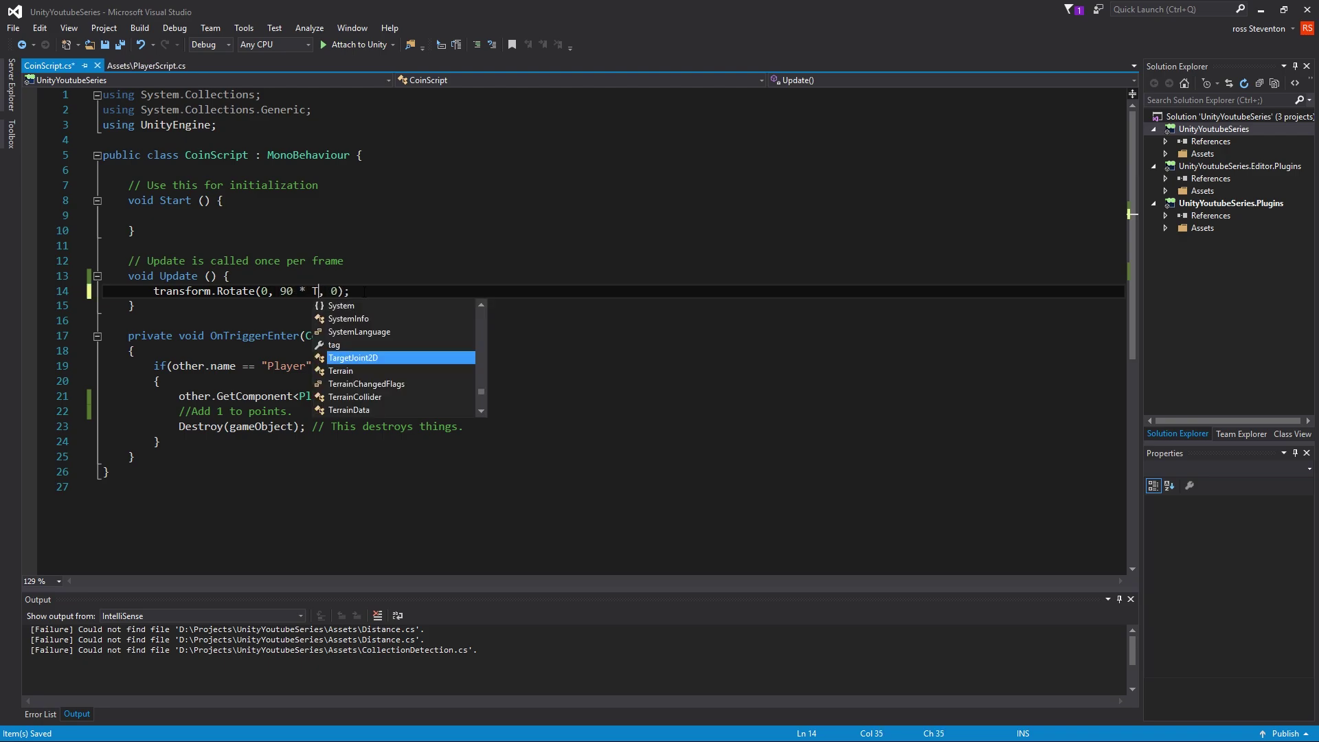
{"action": "key", "text": "Tab"}
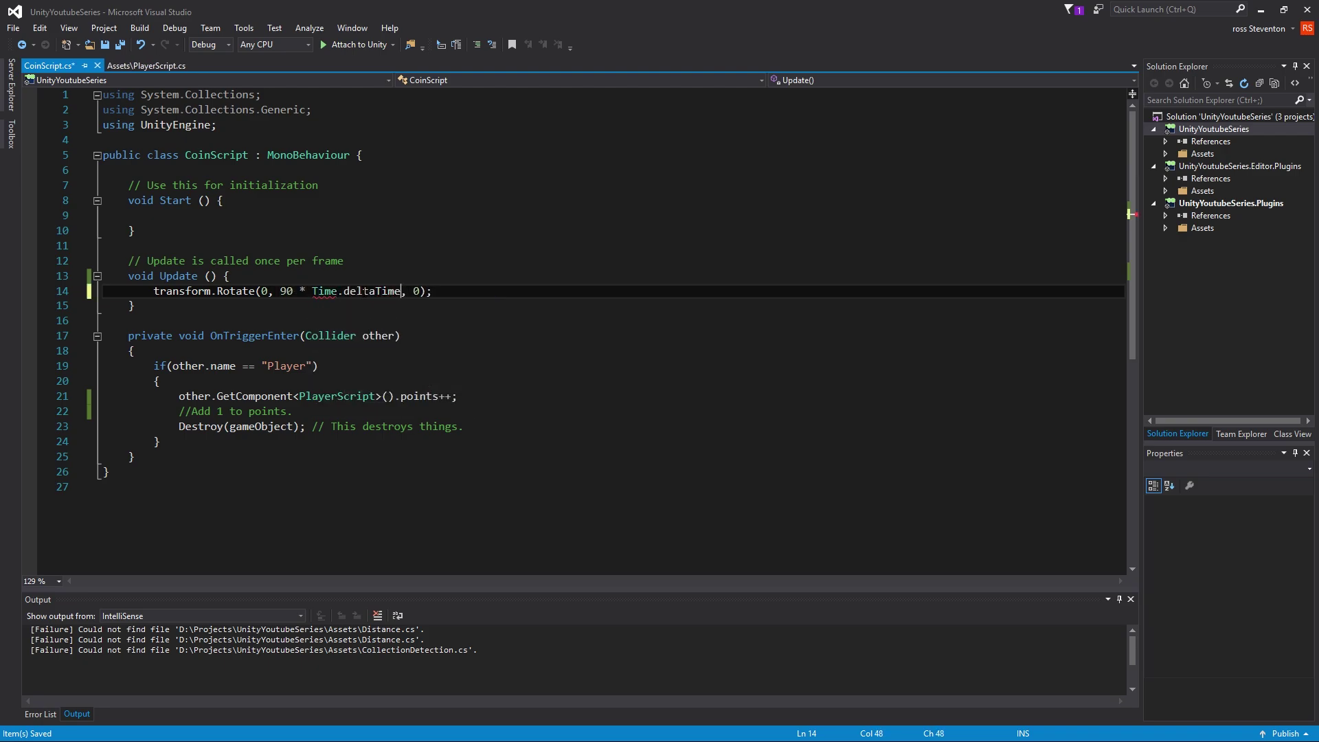
{"action": "key", "text": "ctrl+s"}
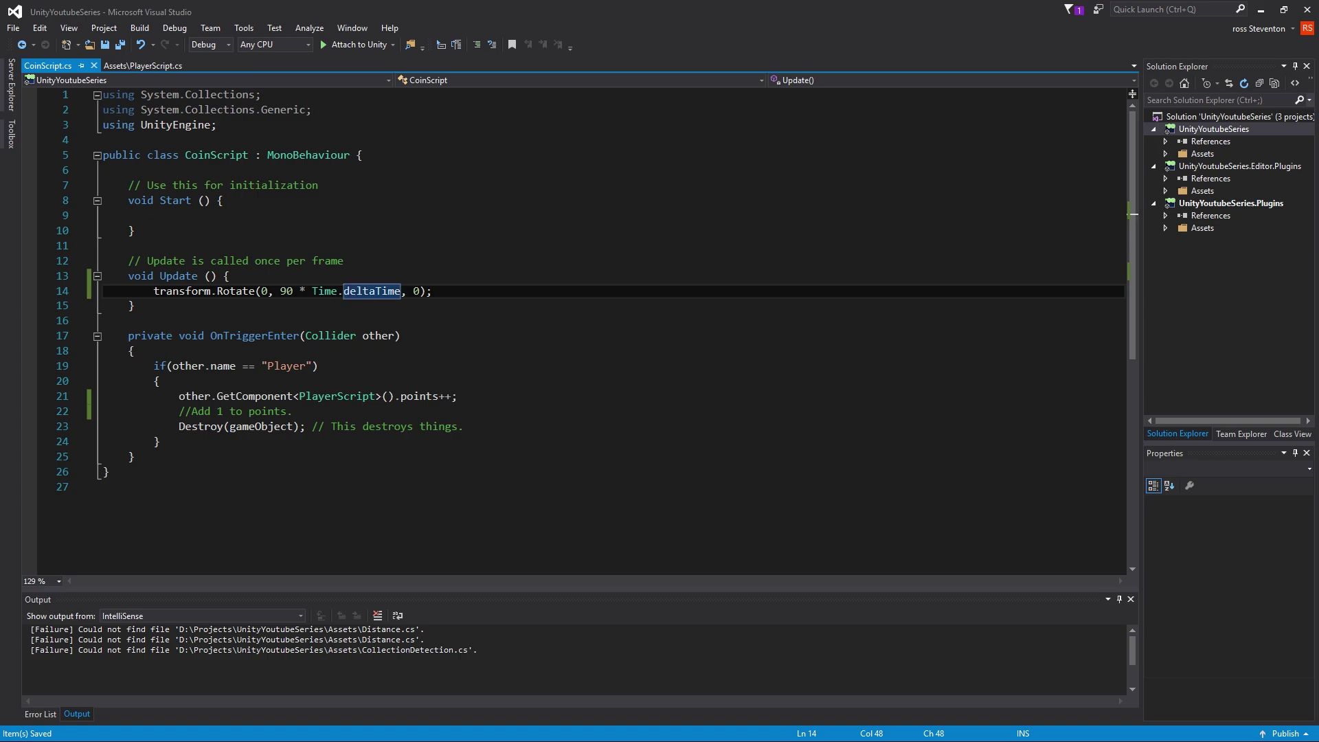
- Switch to Unity, play the scene to check the coins' rotation, and stop play mode
{"action": "key", "text": "alt+Tab"}
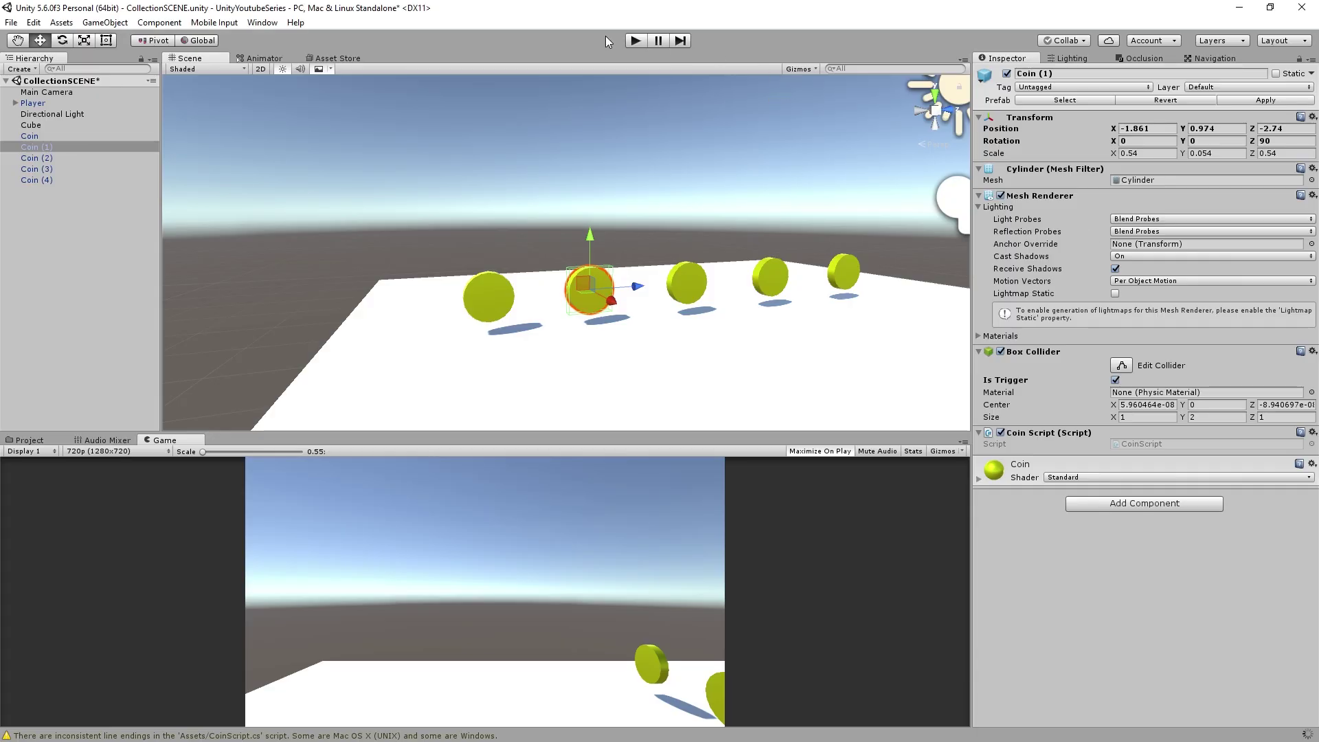
{"action": "left_click", "coordinate": [633, 40]}
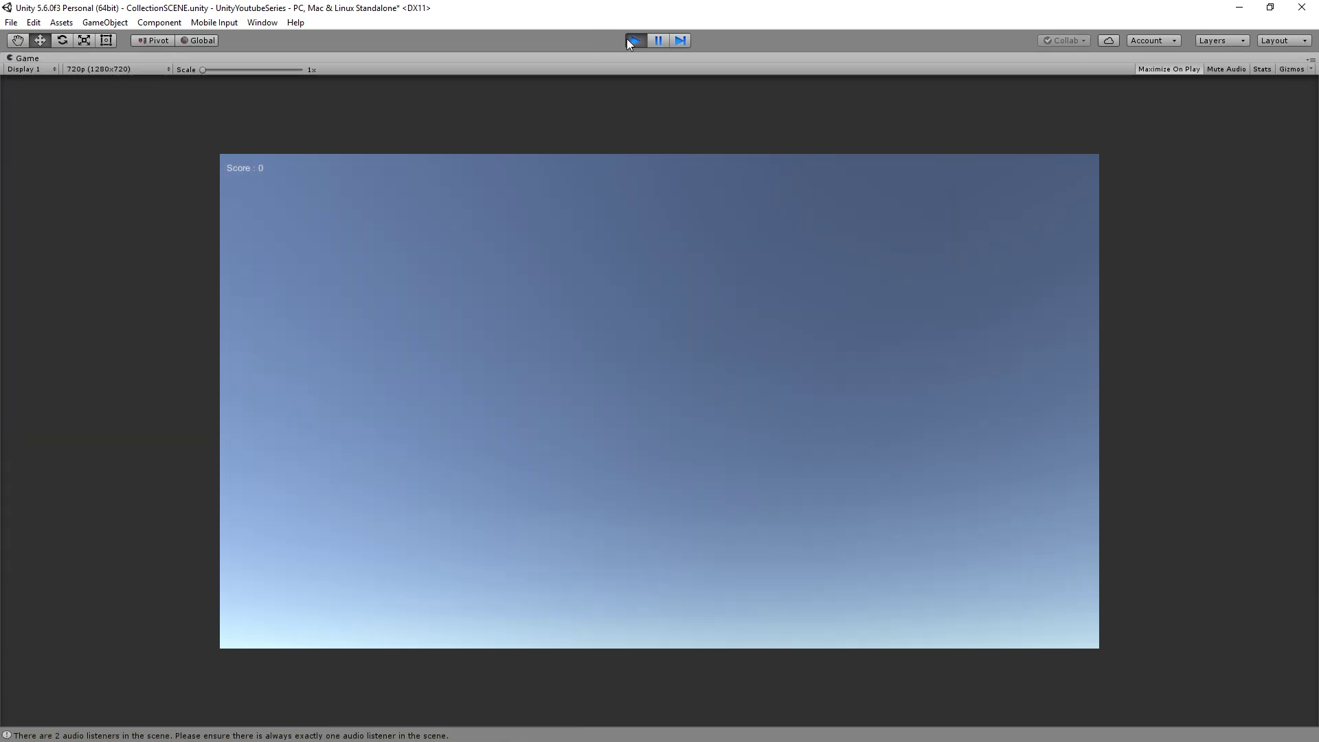
{"action": "left_click", "coordinate": [633, 41]}
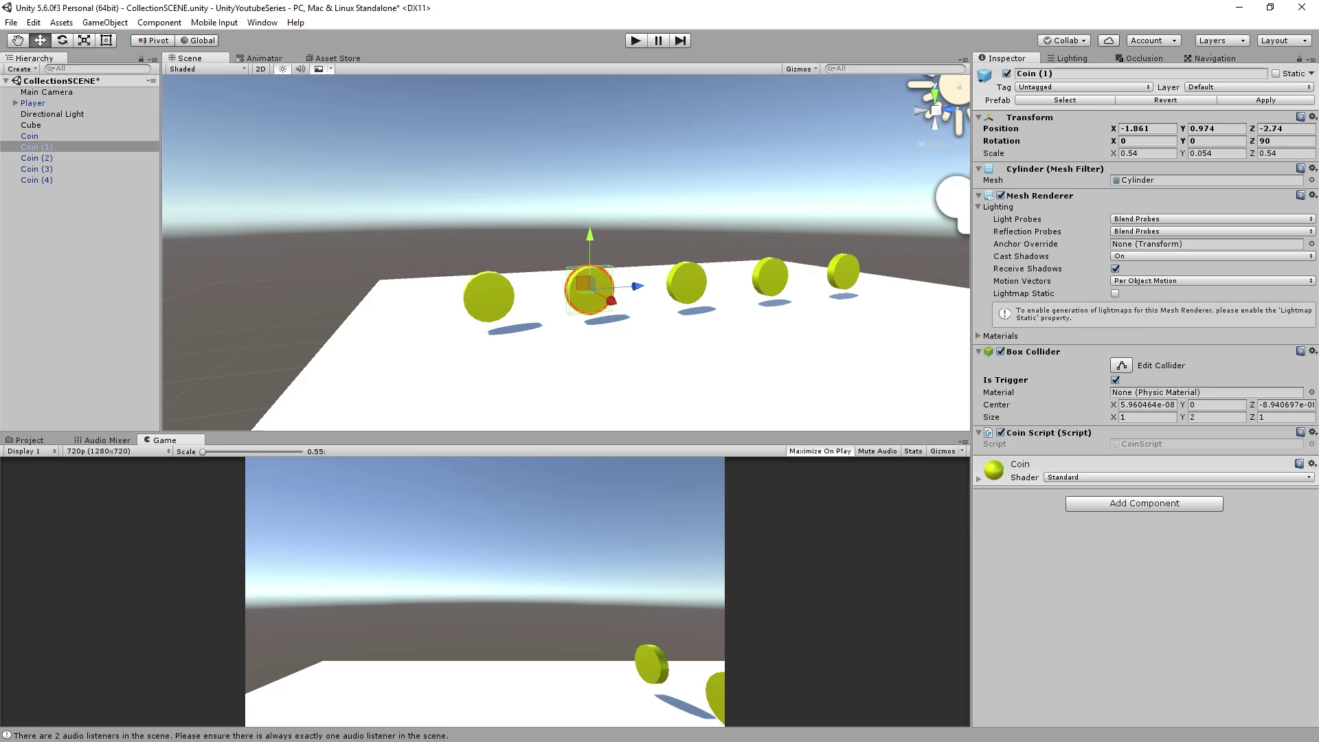
- In Visual Studio, change CoinScript's rotation call to transform.Rotate(90 * Time.deltaTime, 0, 0); and save the script
{"action": "key", "text": "alt+Tab"}
{"action": "left_click_drag", "start_coordinate": [401, 291], "coordinate": [284, 294]}
{"action": "key", "text": "ctrl+x"}
{"action": "key", "text": "BackSpace"}
{"action": "key", "text": "BackSpace"}
{"action": "key", "text": "BackSpace"}
{"action": "key", "text": "ctrl+v"}
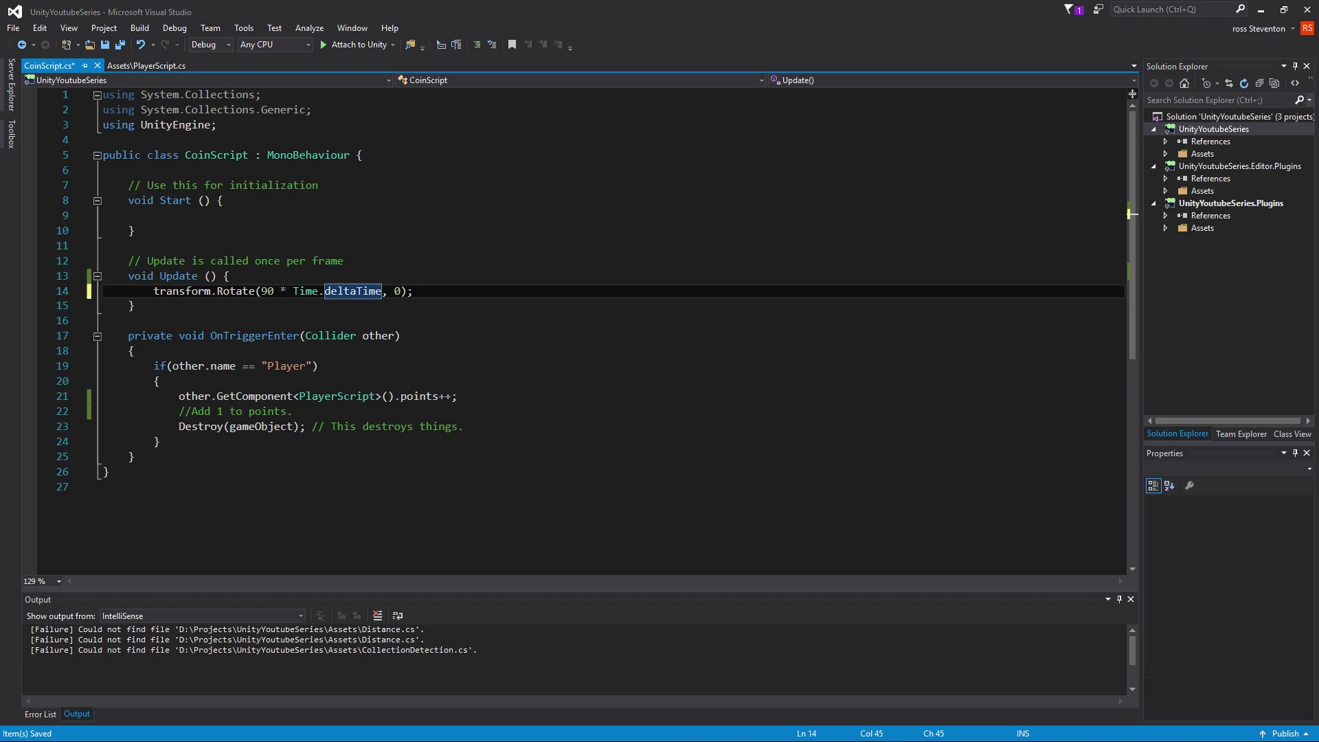
{"action": "type", "text": ", 0"}
{"action": "key", "text": "ctrl+s"}
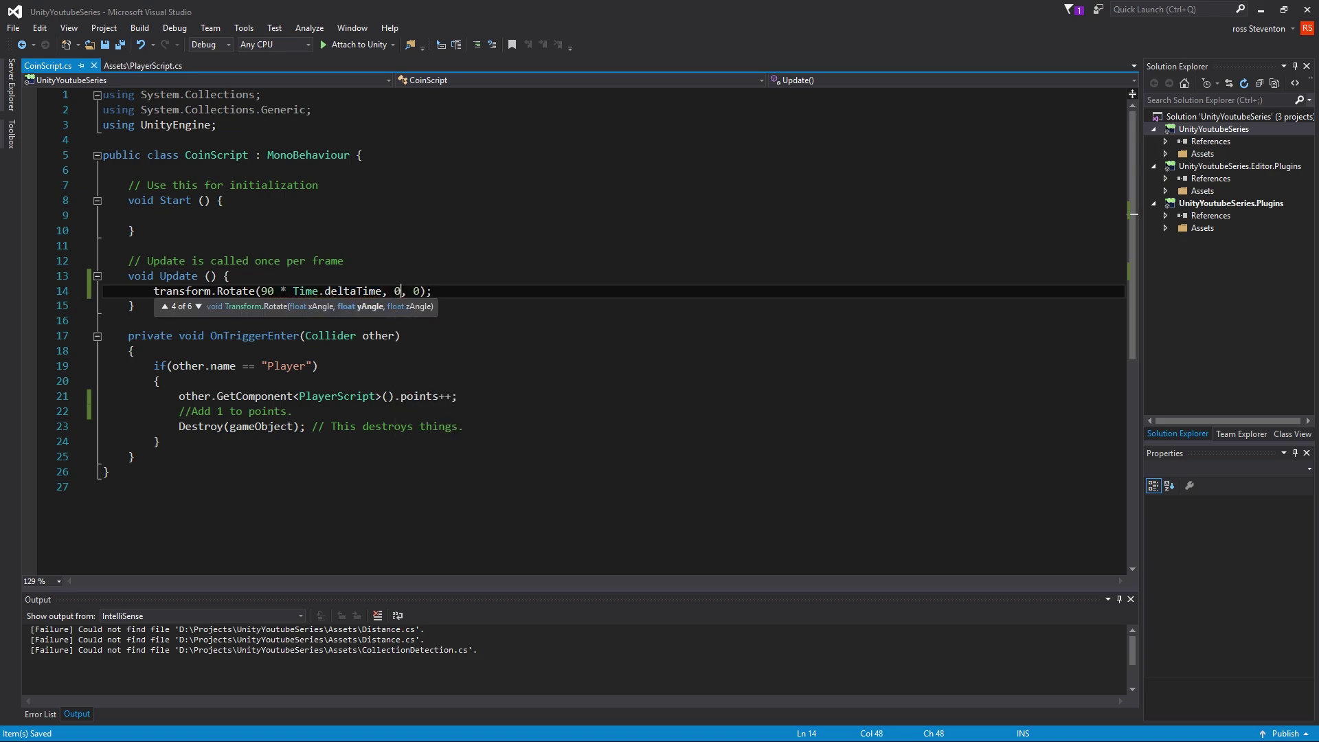
{"action": "left_click", "coordinate": [594, 291]}
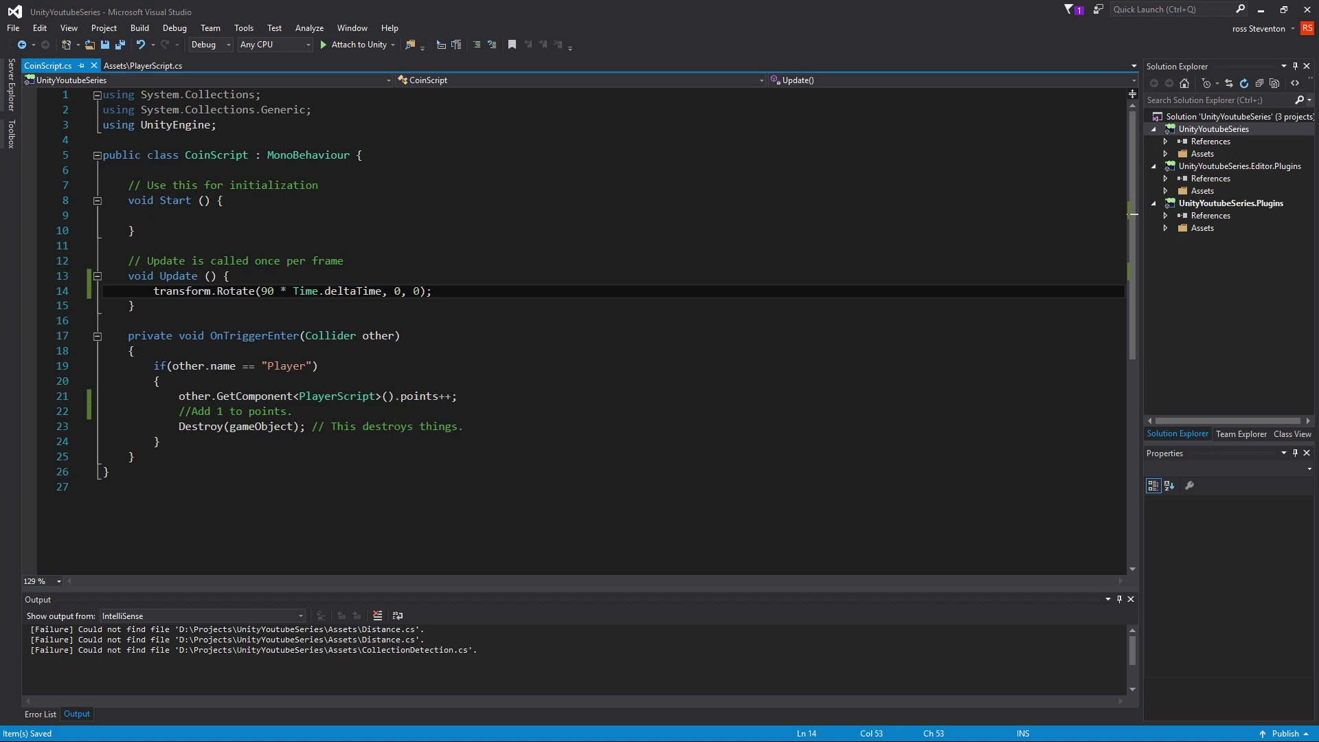
- Switch to Unity, play the scene, walk the Player through the spinning coins, and stop play mode
{"action": "key", "text": "alt+Tab"}
{"action": "left_click", "coordinate": [637, 41]}
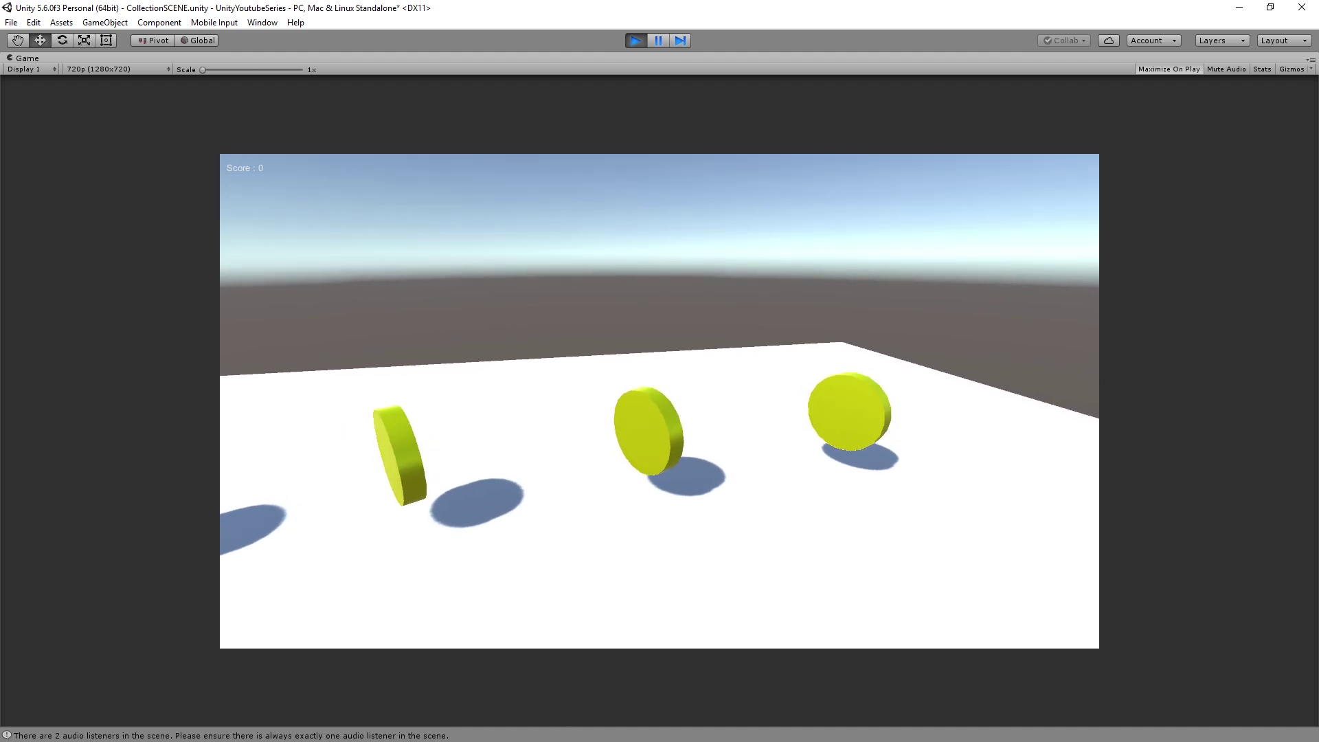
{"action": "key", "text": "w"}
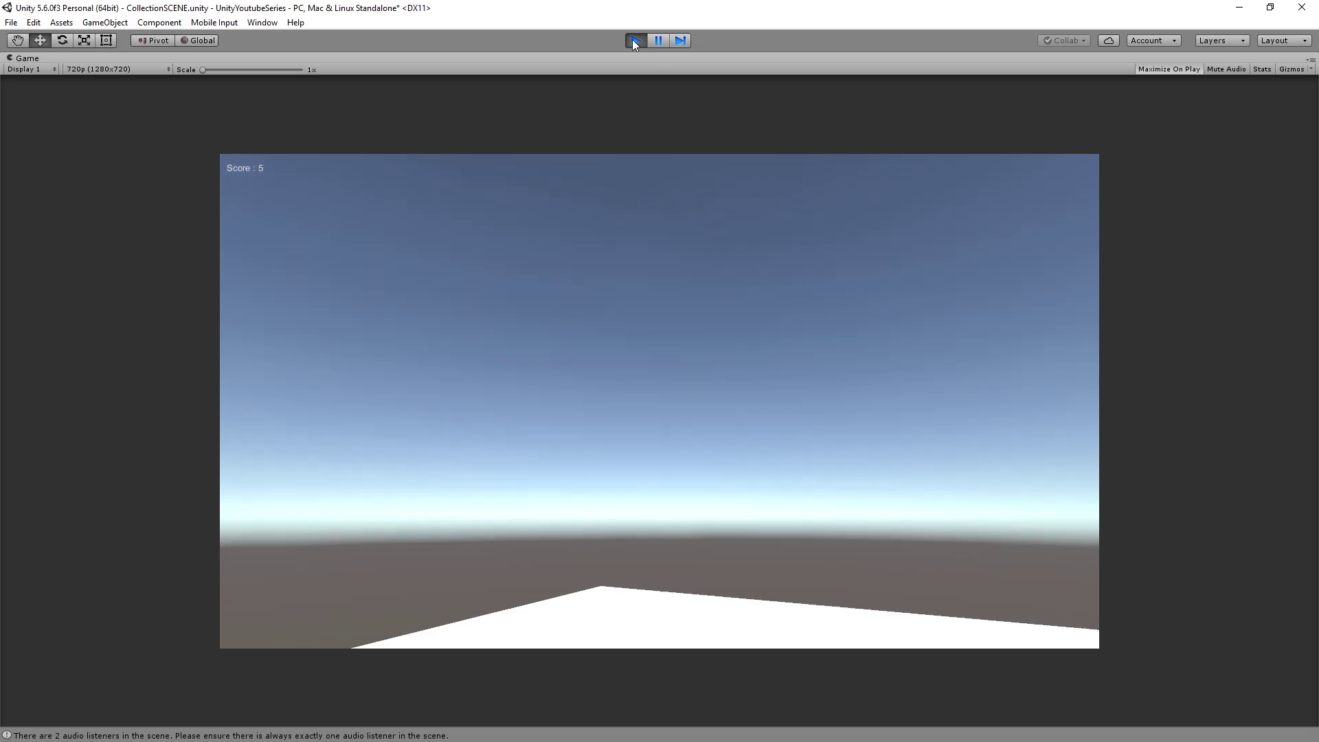
{"action": "left_click", "coordinate": [632, 40]}
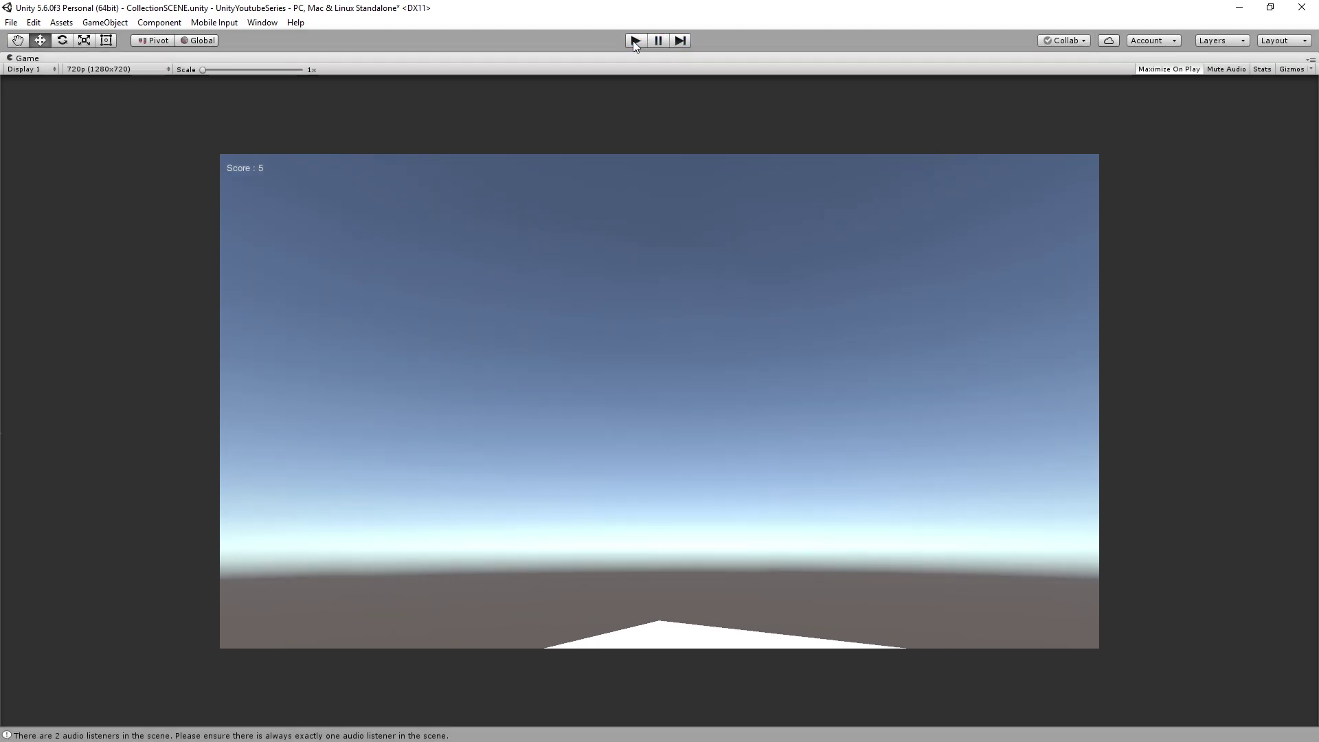
- Select Coin (4) in the scene and examine the row of coins from its end
{"action": "right_click_drag", "start_coordinate": [481, 229], "coordinate": [662, 179]}
{"action": "left_click", "coordinate": [518, 192]}
{"action": "key", "text": "a"}
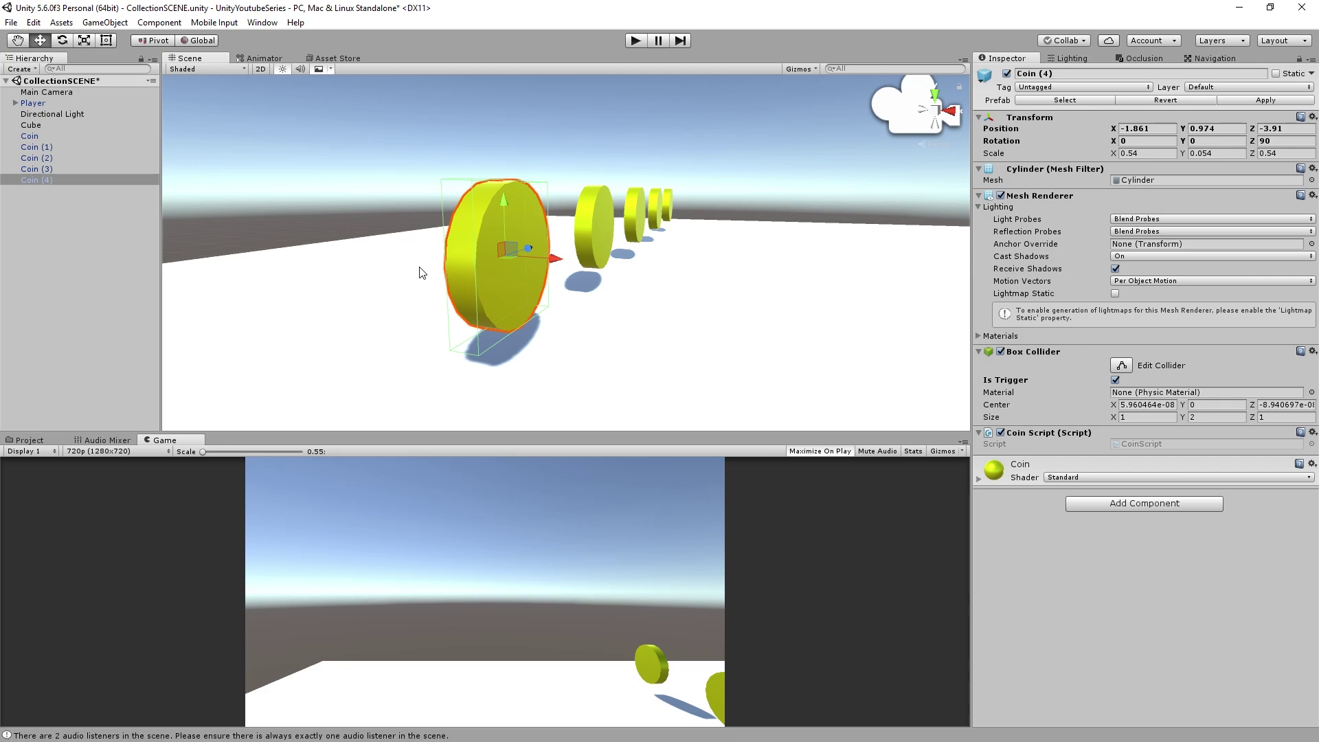
{"action": "right_click_drag", "start_coordinate": [419, 272], "coordinate": [561, 235]}
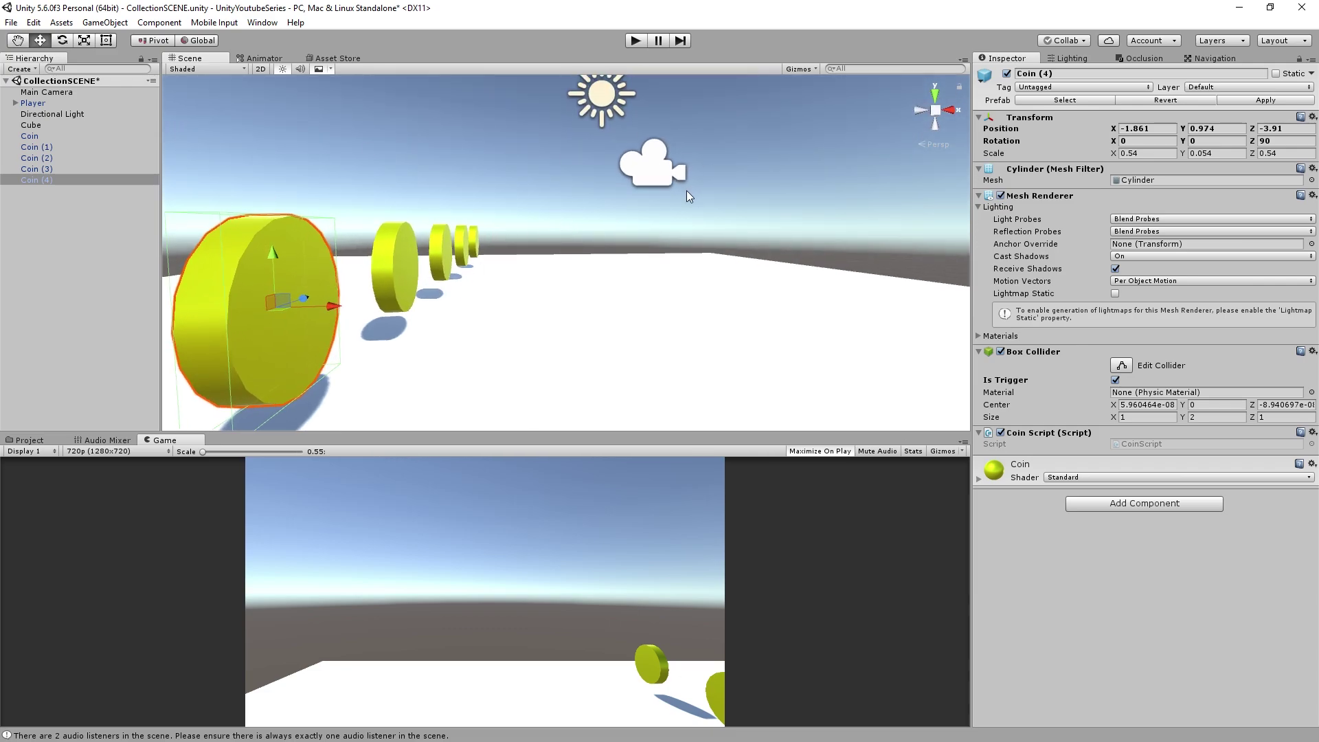
{"action": "right_click_drag", "start_coordinate": [619, 205], "coordinate": [542, 221]}
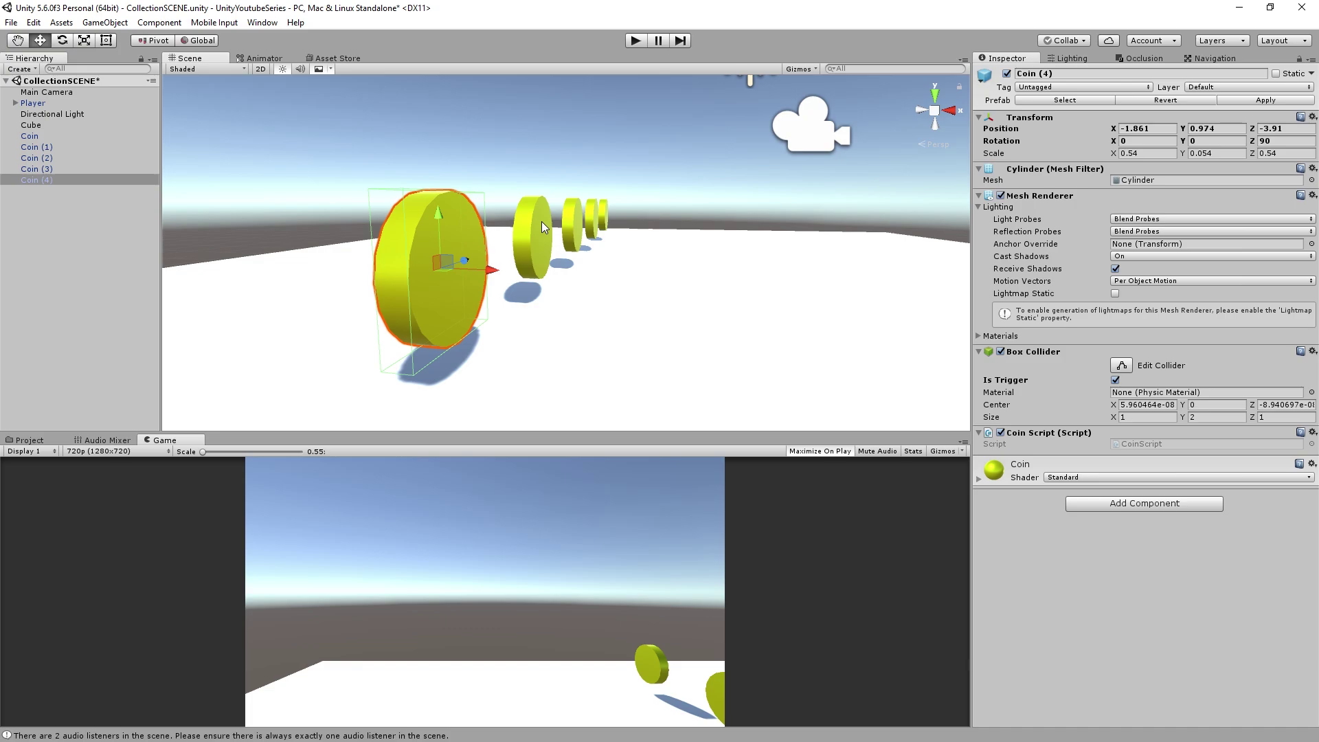